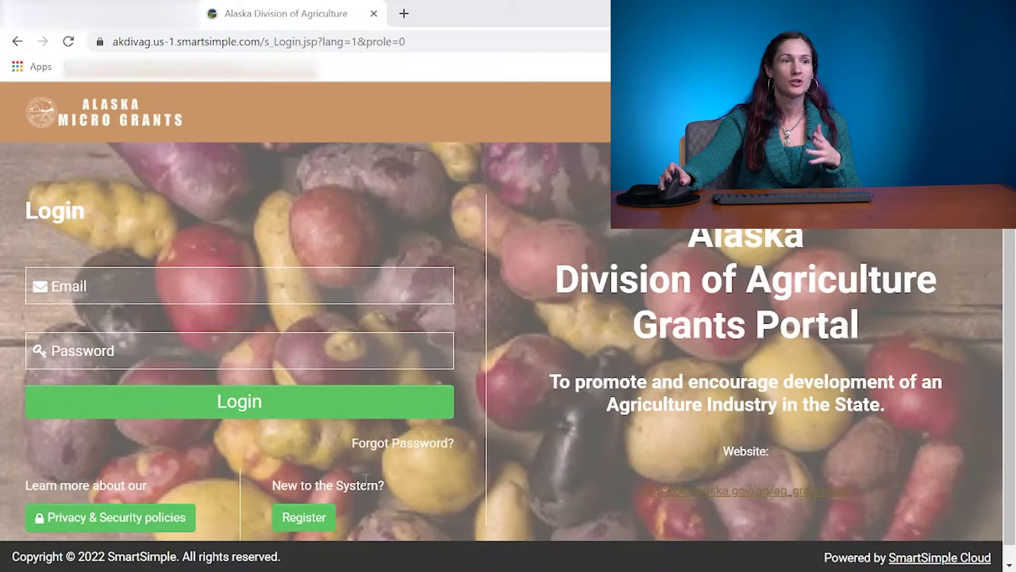
# Start a new registration as an Organization Applicant.
pyautogui.click(288, 527)
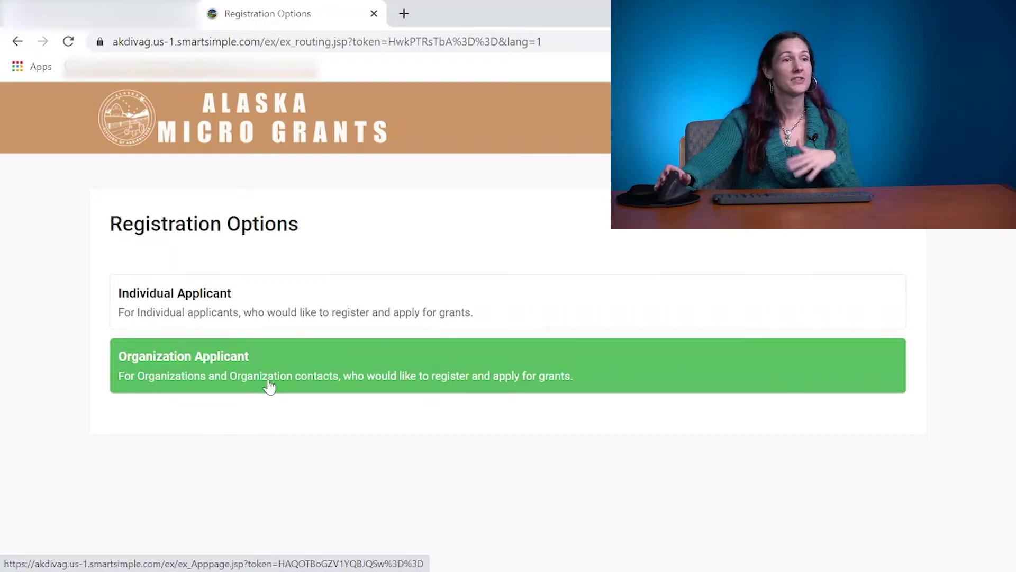
pyautogui.click(268, 376)
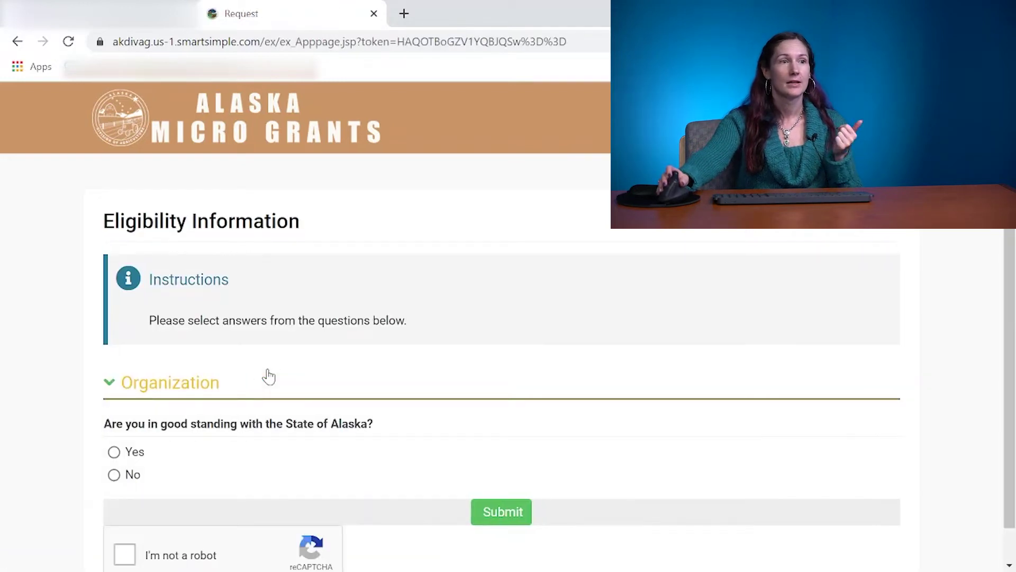
# Answer Yes to good standing and Alaska-based, choose food-security nonprofit and Food Pantry, and tick the reCAPTCHA box.
pyautogui.scroll(-1, 269, 376)
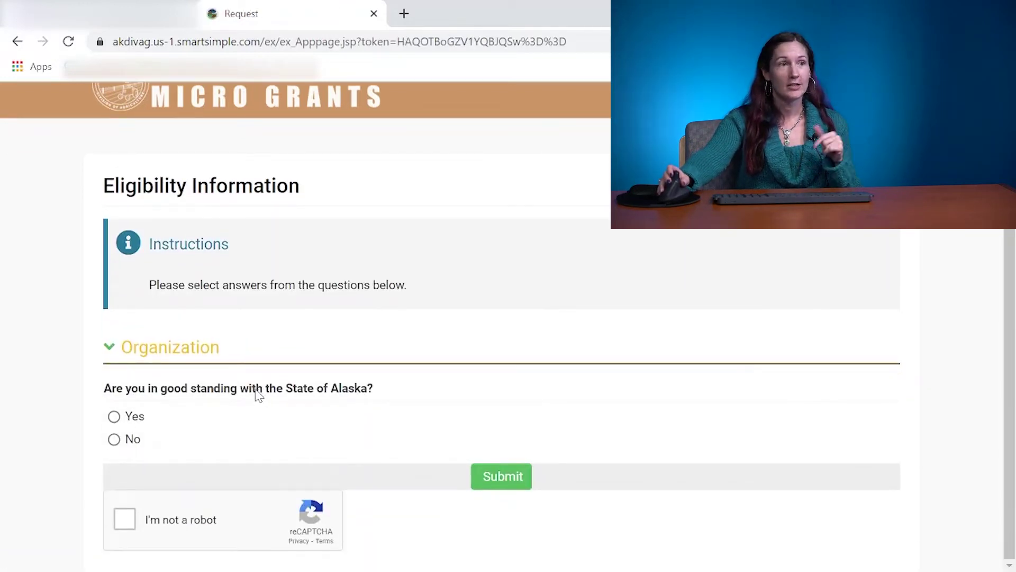
pyautogui.click(114, 416)
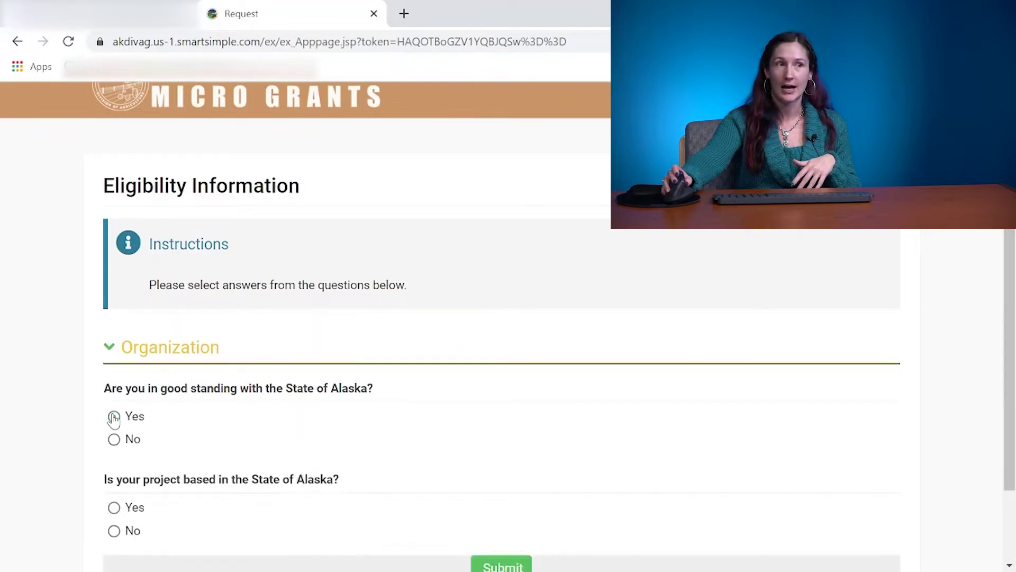
pyautogui.scroll(-2, 195, 398)
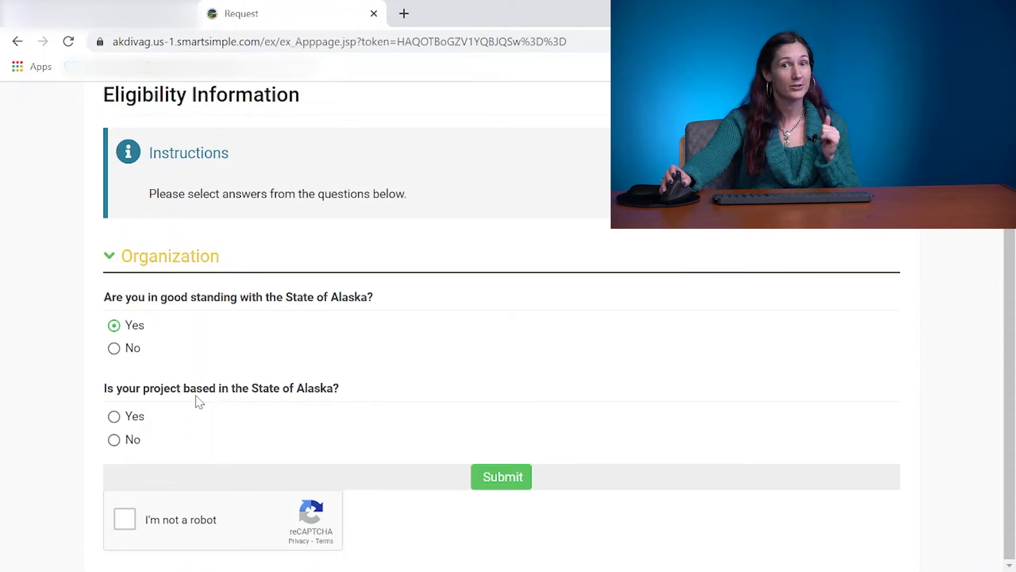
pyautogui.click(112, 419)
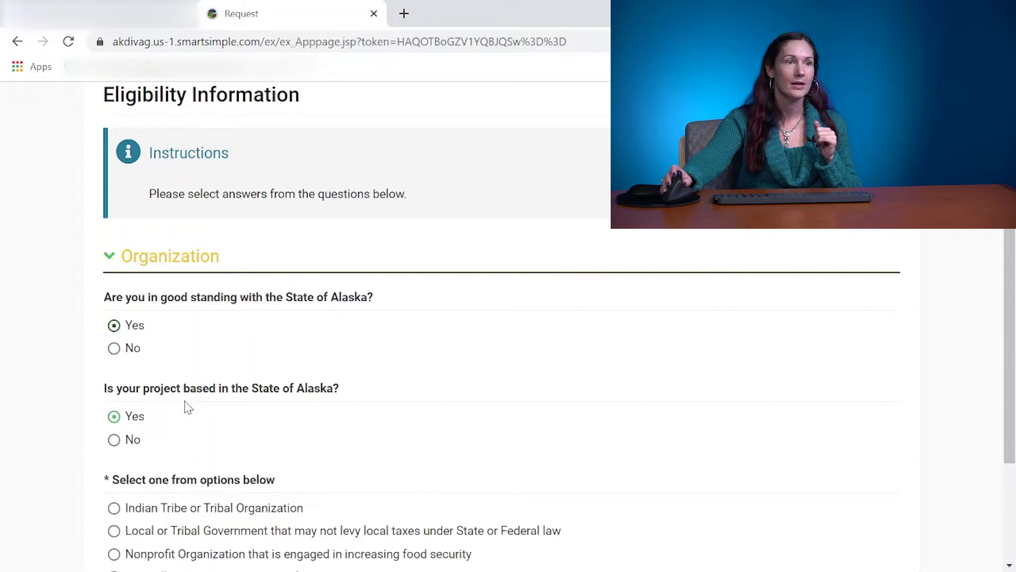
pyautogui.scroll(-1, 186, 407)
pyautogui.scroll(-2, 187, 407)
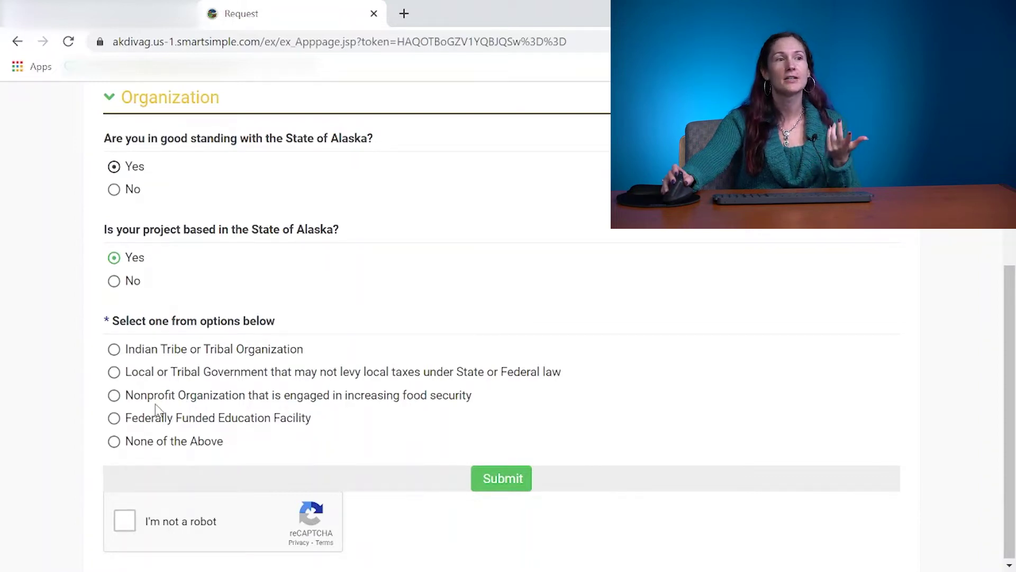
pyautogui.click(119, 400)
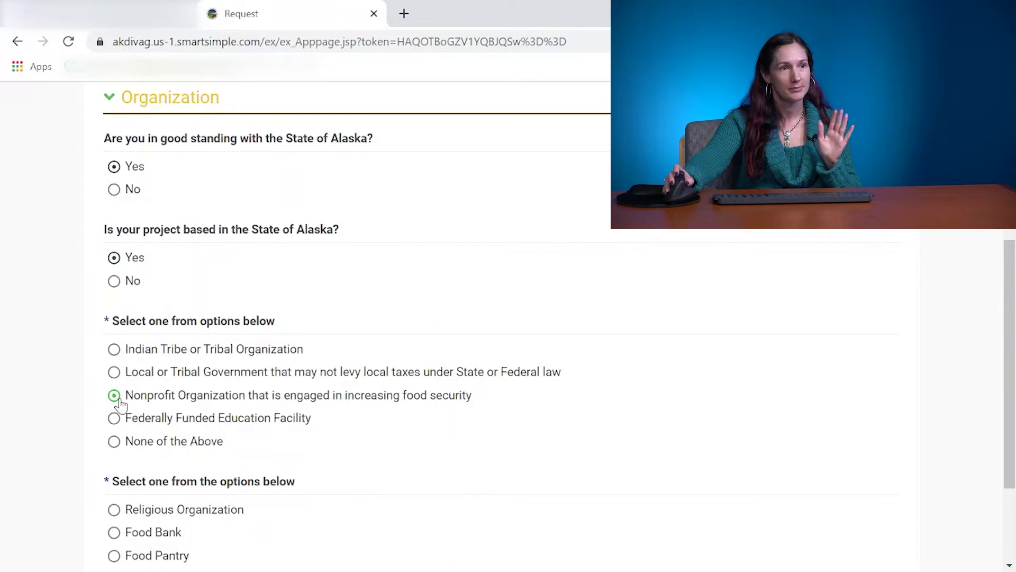
pyautogui.scroll(-2, 119, 402)
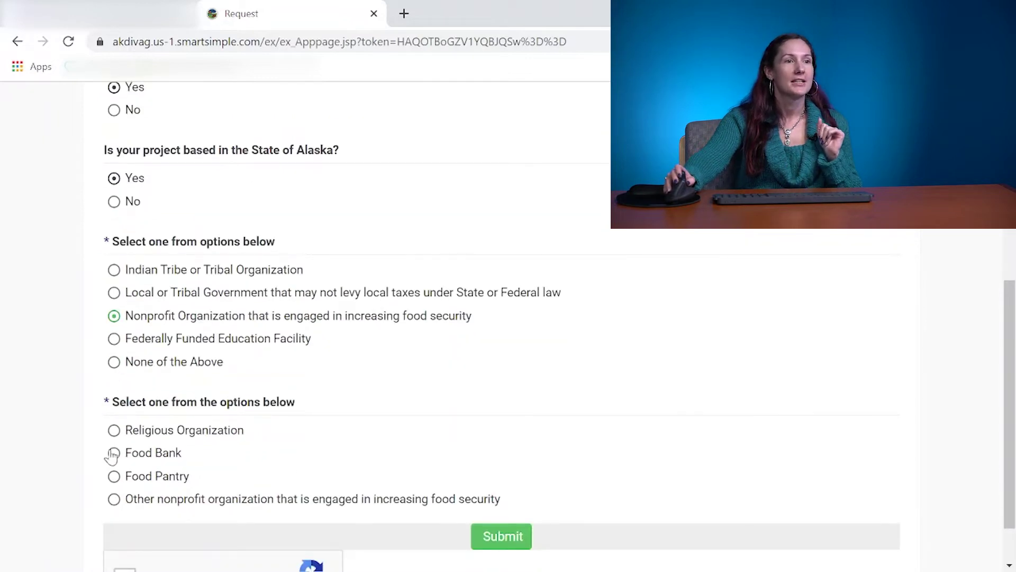
pyautogui.click(115, 478)
pyautogui.scroll(-1, 281, 422)
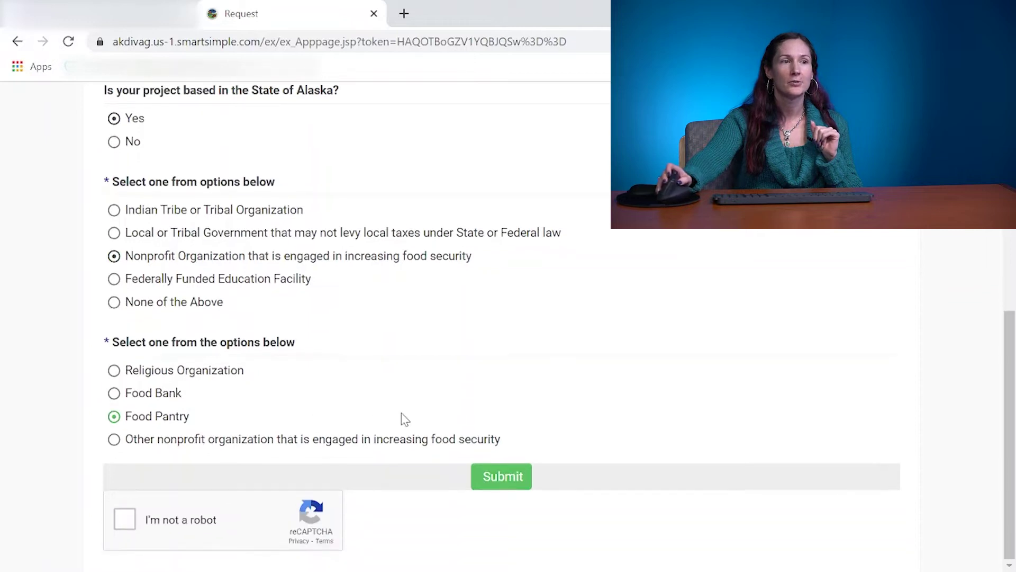
pyautogui.click(132, 522)
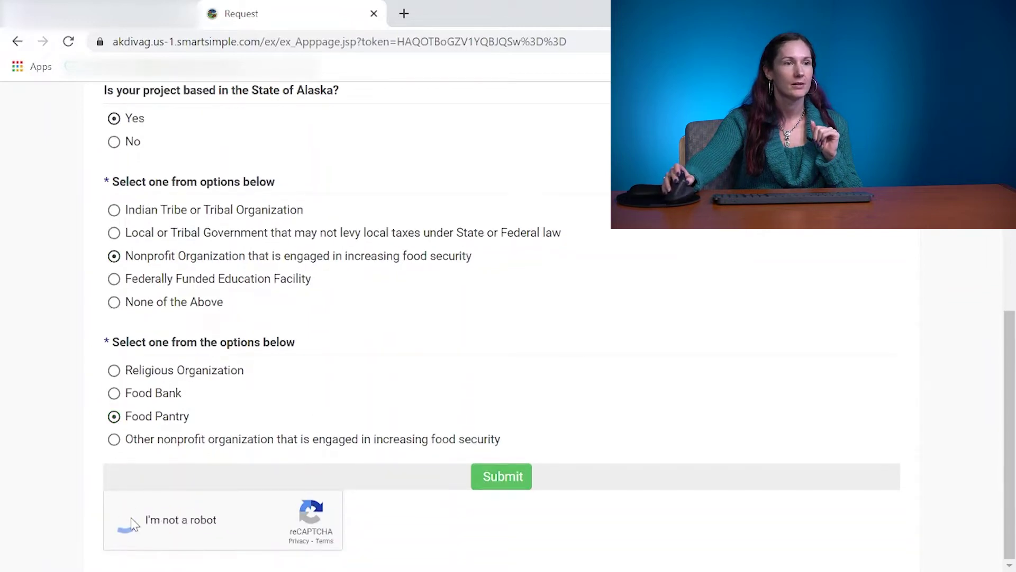
# Submit the eligibility answers, then search for the organization by entering its EIN.
pyautogui.click(503, 478)
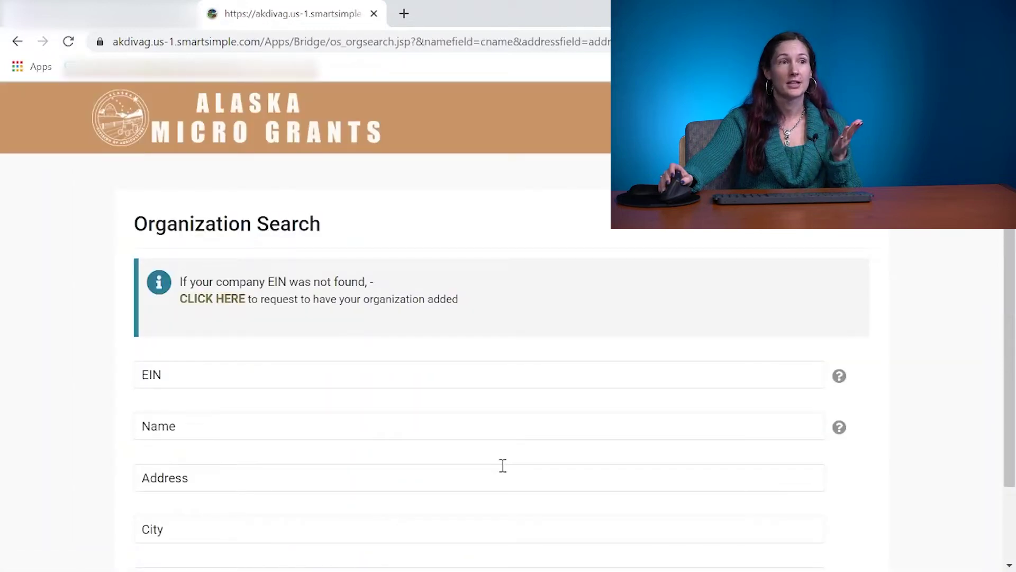
pyautogui.scroll(-1, 474, 415)
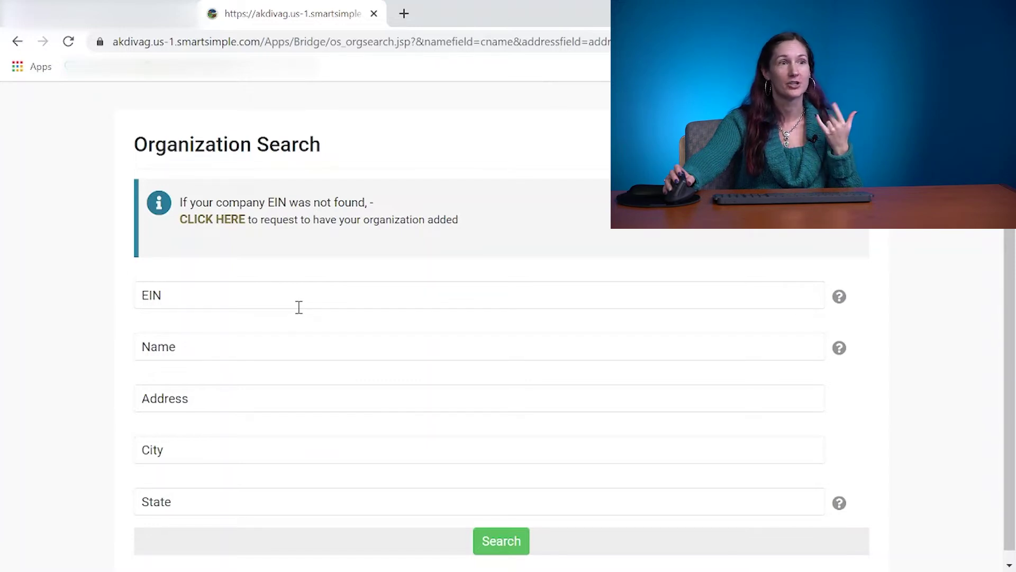
pyautogui.click(300, 308)
pyautogui.write('92-9')
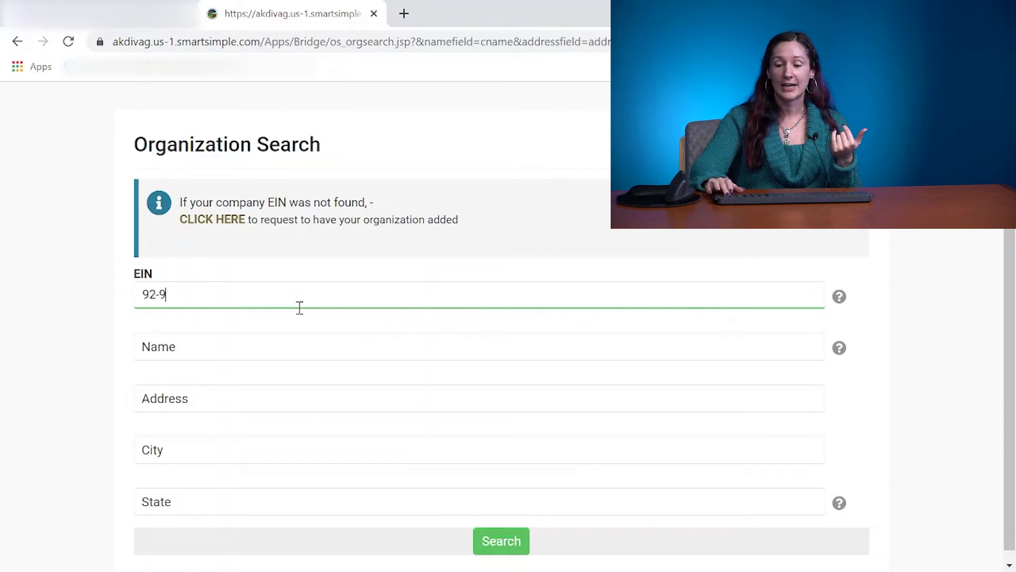
pyautogui.write('8765')
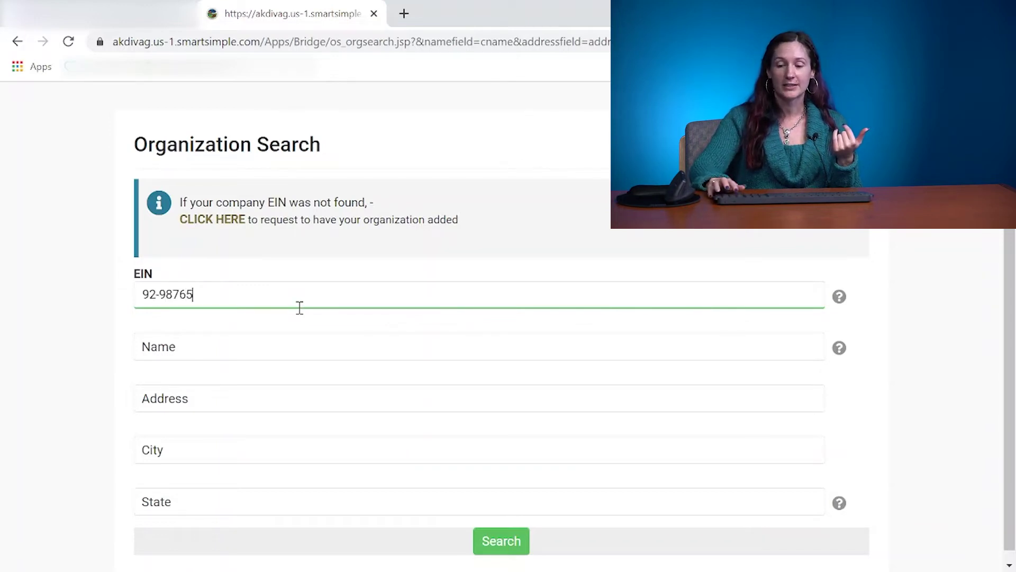
pyautogui.write('43')
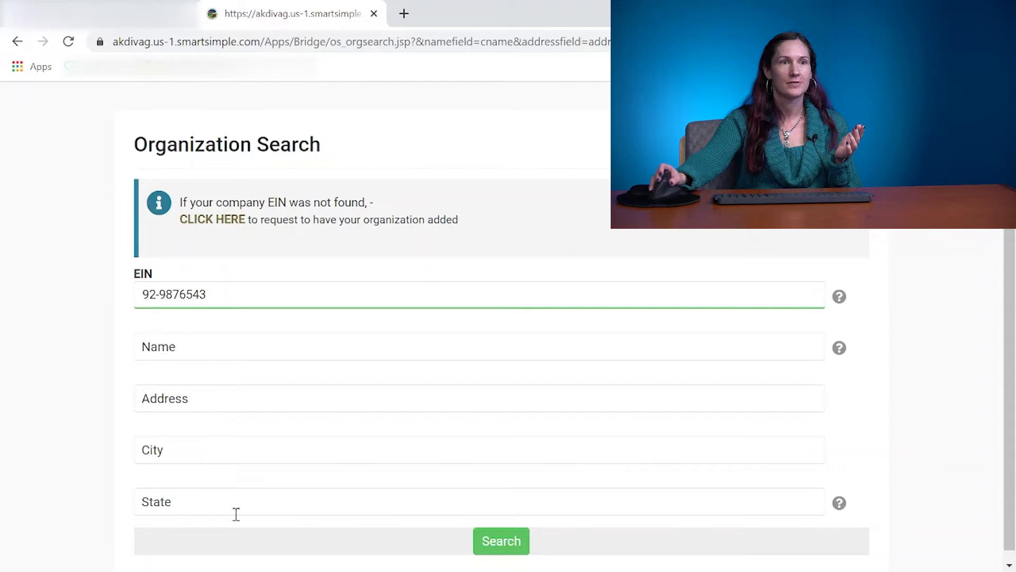
pyautogui.click(491, 548)
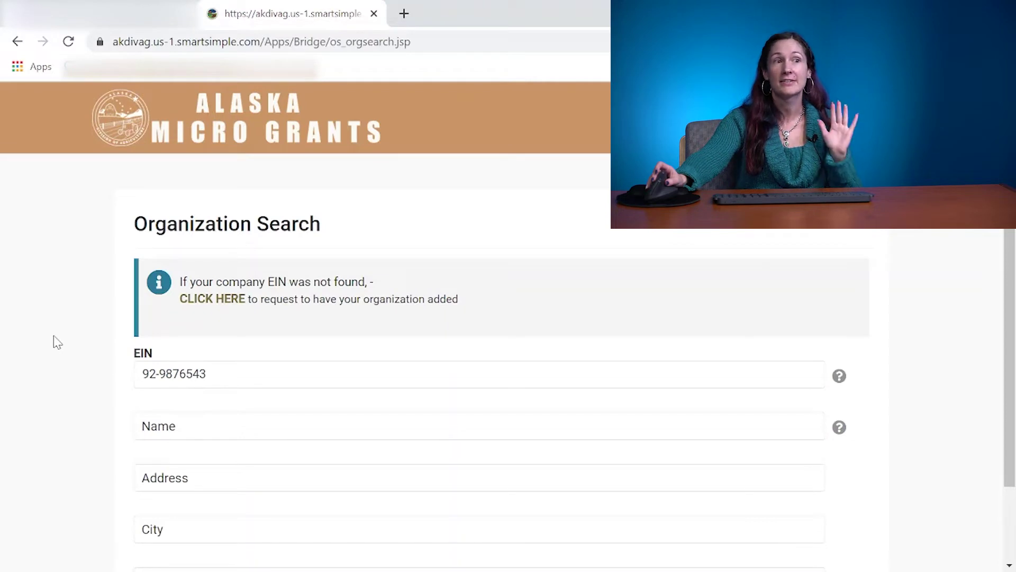
# Open the add-organization form and enter the name 'Empress's NonProfit'.
pyautogui.click(217, 300)
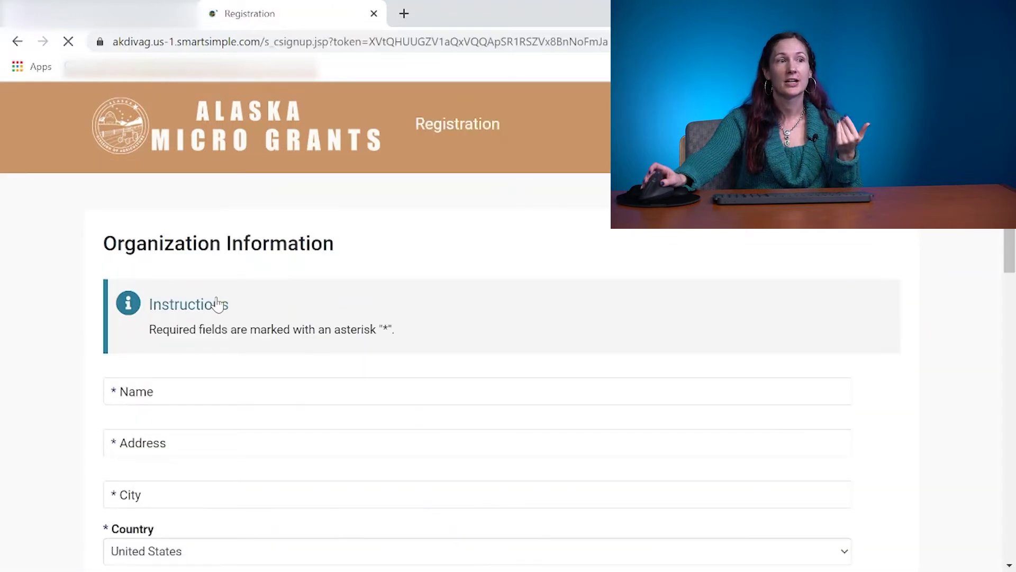
pyautogui.scroll(-3, 217, 305)
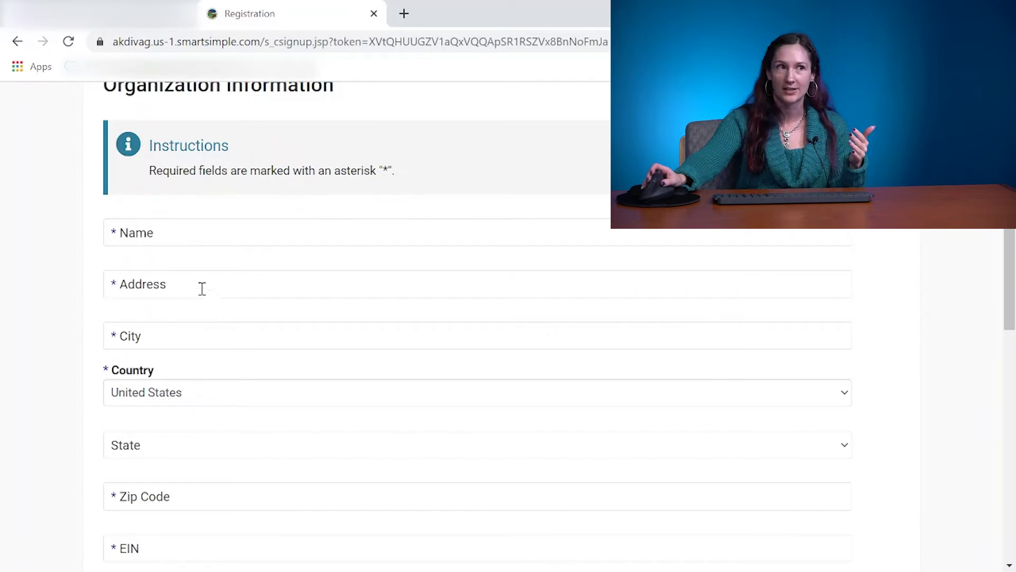
pyautogui.click(156, 238)
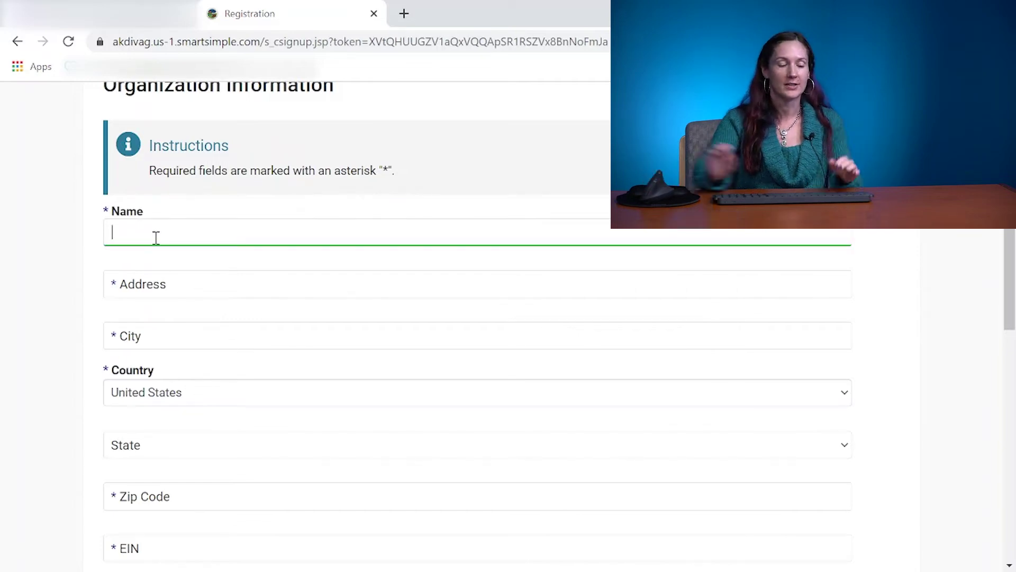
pyautogui.write('Empr')
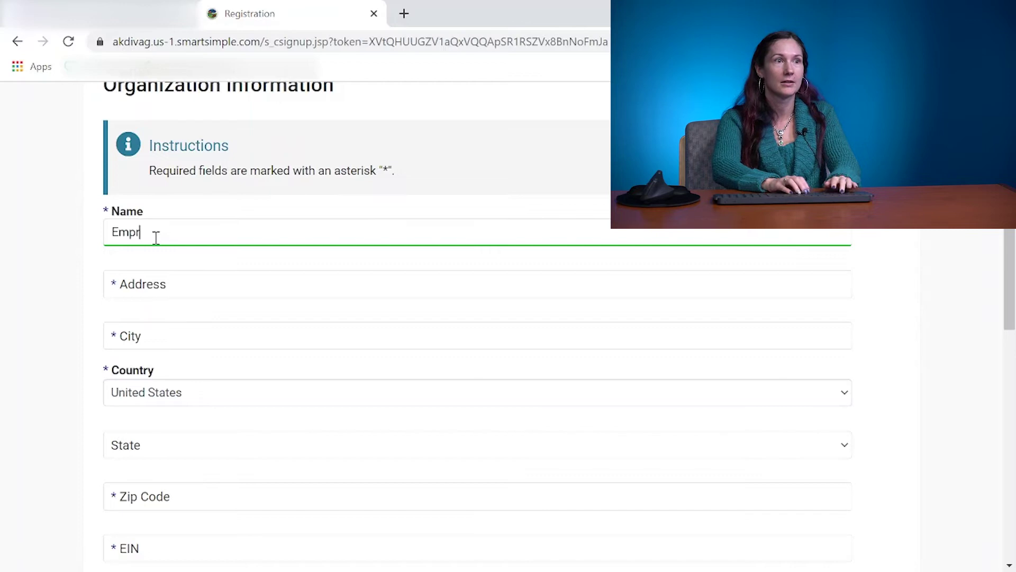
pyautogui.write("ess's N")
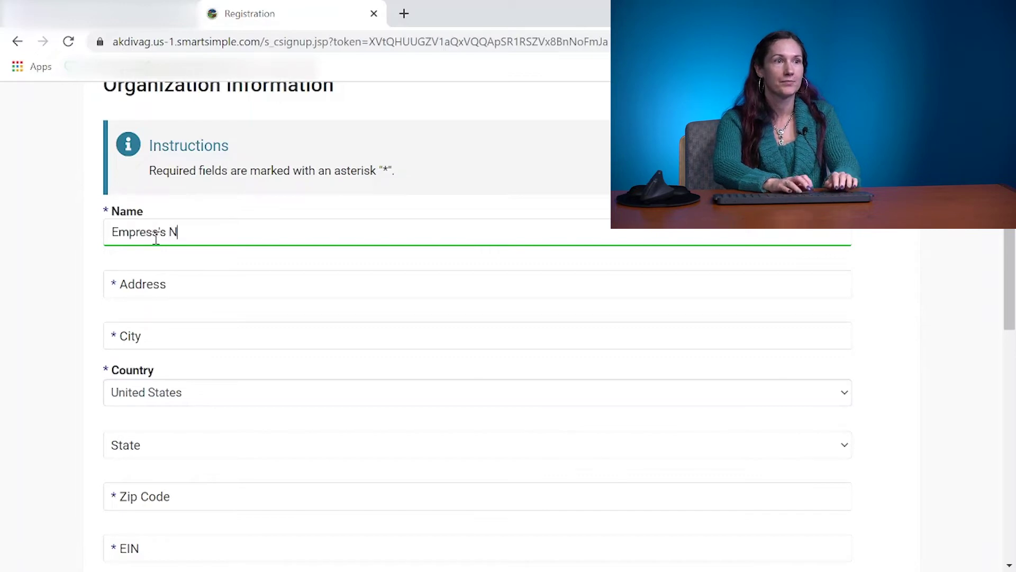
pyautogui.write('onP')
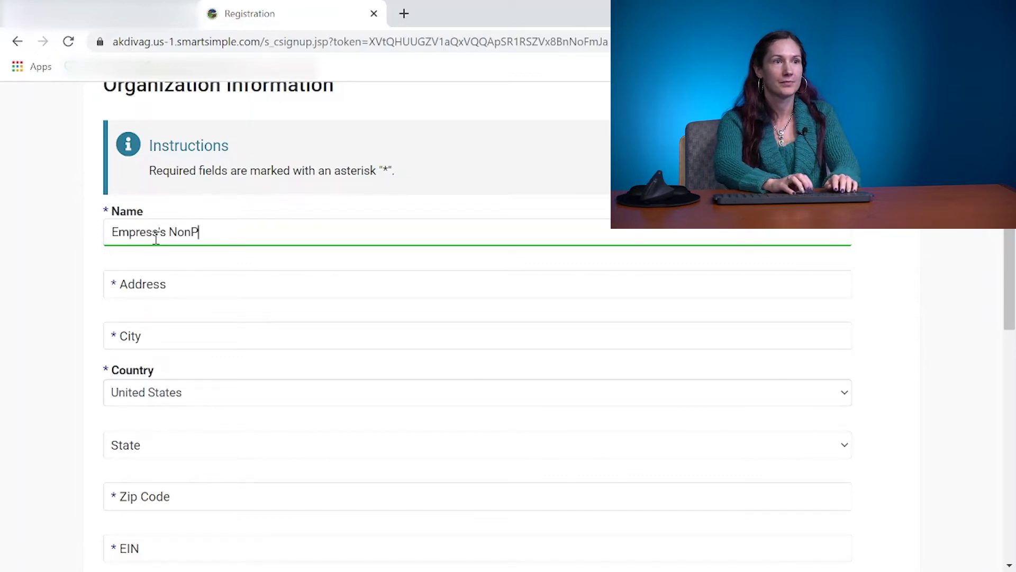
pyautogui.write('rofit')
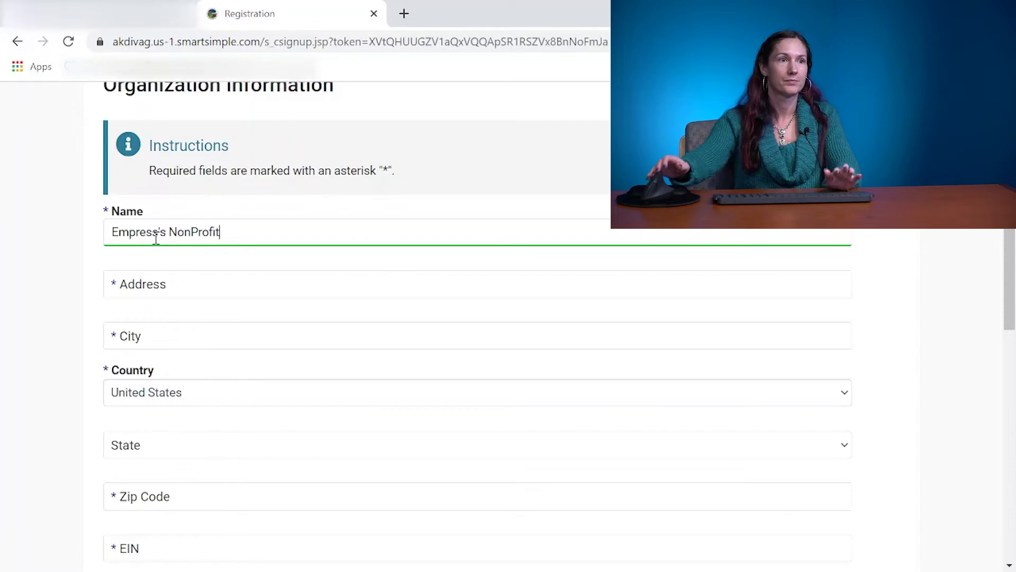
# Autofill the street address, city, state and zip from the suggested address, then enter the organization's EIN.
pyautogui.click(151, 279)
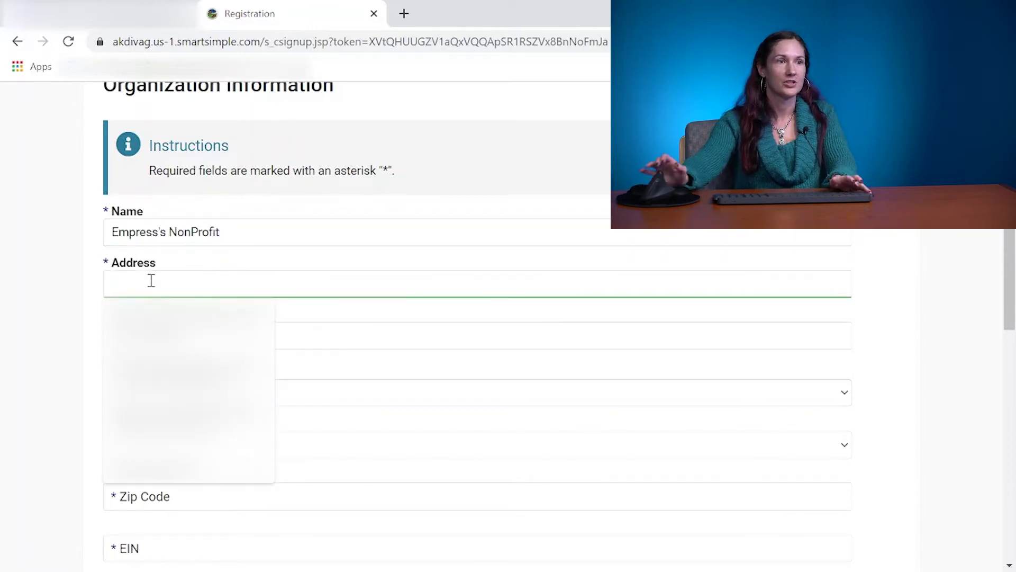
pyautogui.write('12')
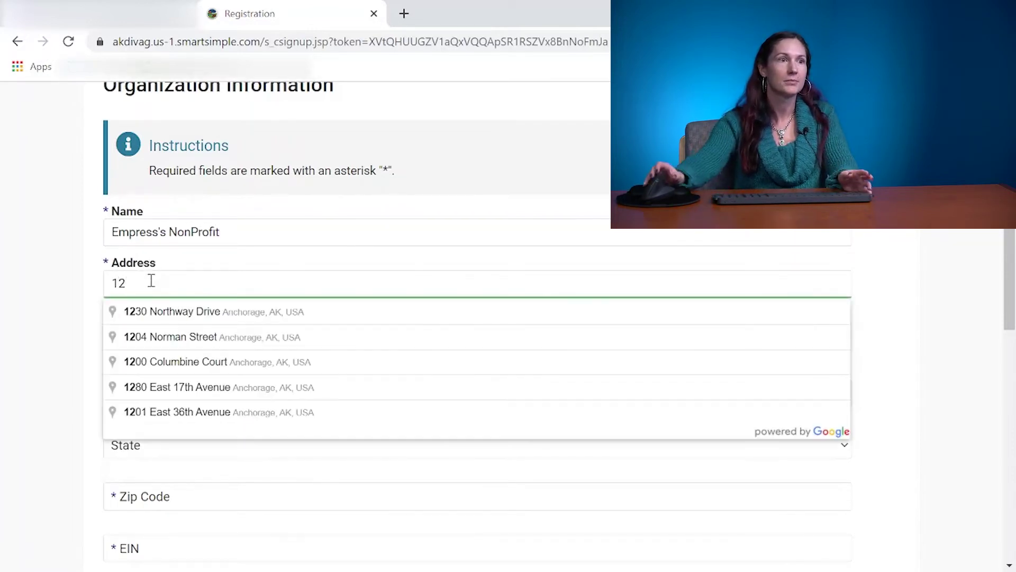
pyautogui.click(170, 321)
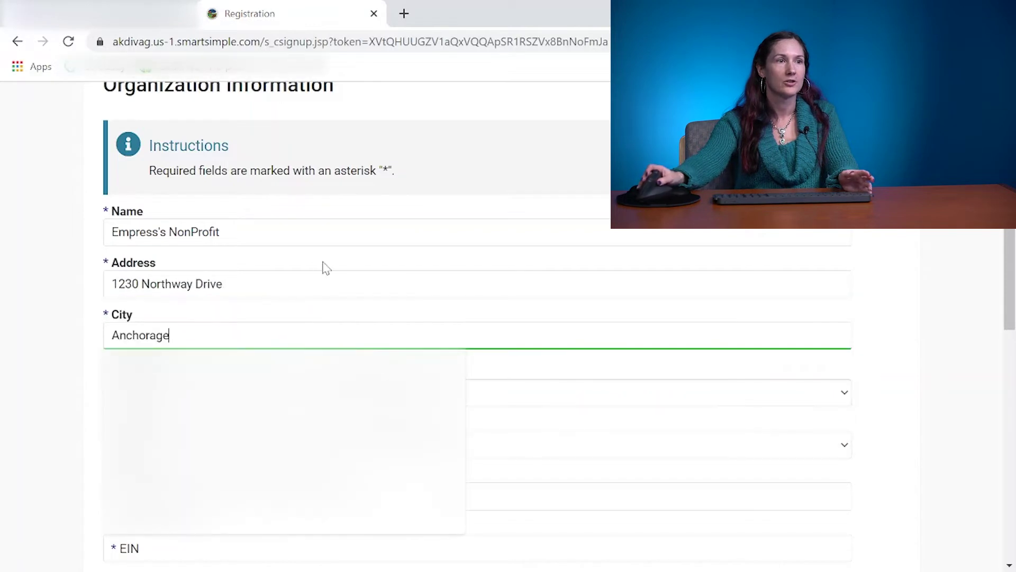
pyautogui.scroll(-3, 593, 406)
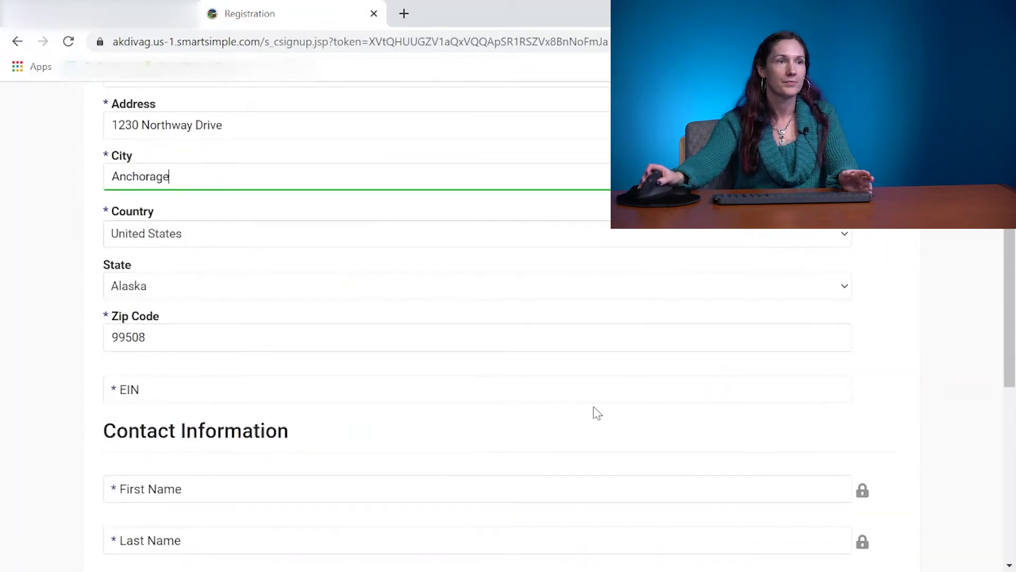
pyautogui.scroll(-2, 454, 252)
pyautogui.click(149, 318)
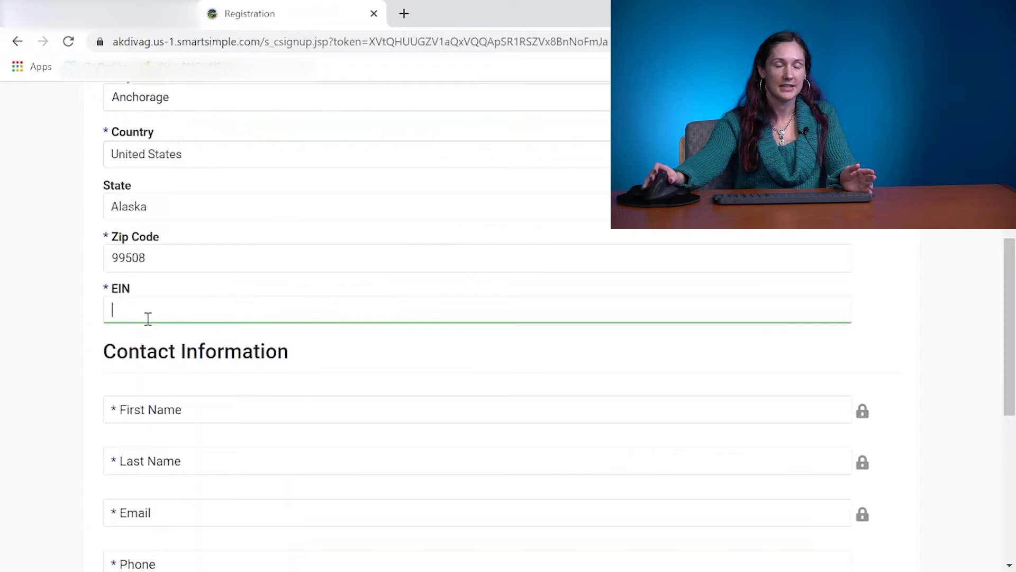
pyautogui.write('92-9')
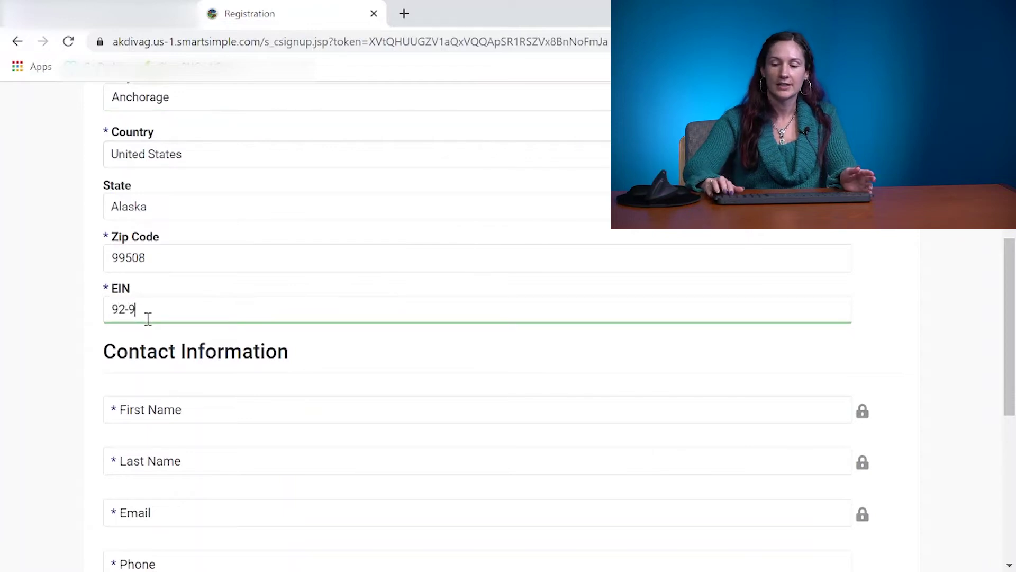
pyautogui.write('876432')
pyautogui.scroll(-1, 177, 339)
pyautogui.scroll(-1, 178, 339)
# Enter the contact's first name, correcting the capitalisation and removing extra words.
pyautogui.click(158, 337)
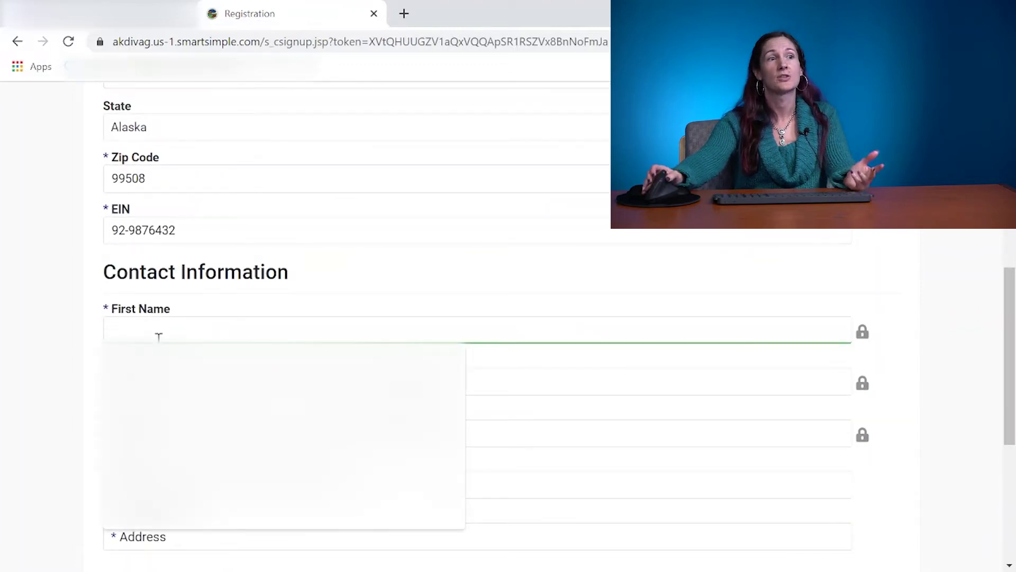
pyautogui.write('EMpress')
pyautogui.press('BackSpace')
pyautogui.press('BackSpace')
pyautogui.press('BackSpace')
pyautogui.press('BackSpace')
pyautogui.press('BackSpace')
pyautogui.press('BackSpace')
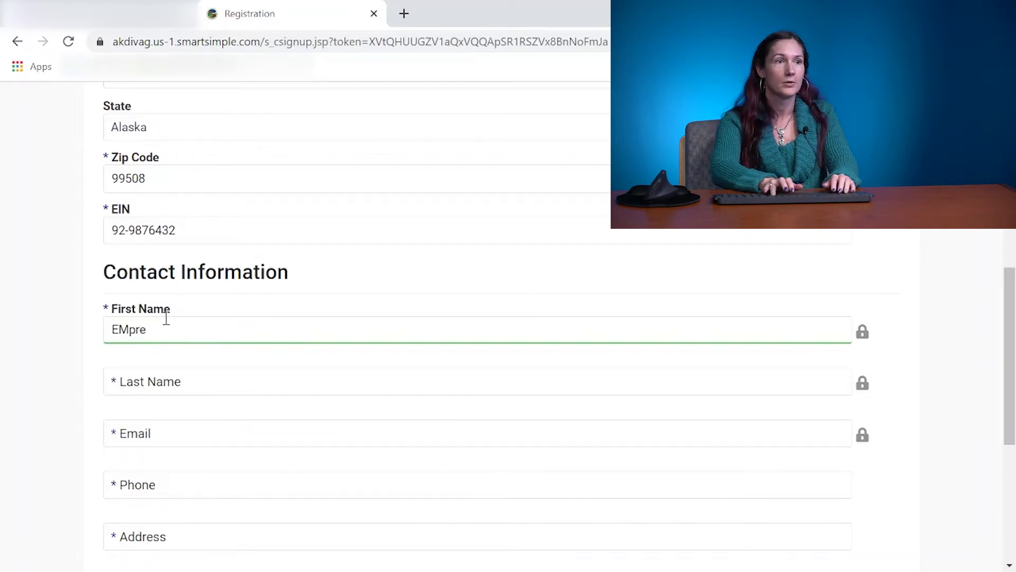
pyautogui.write('mpre')
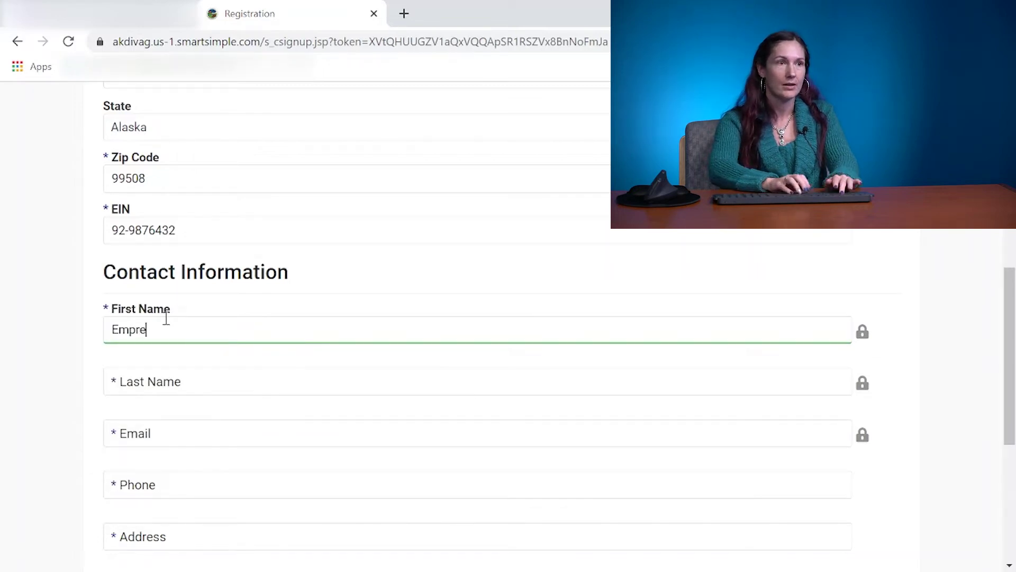
pyautogui.write('ss of The Univers')
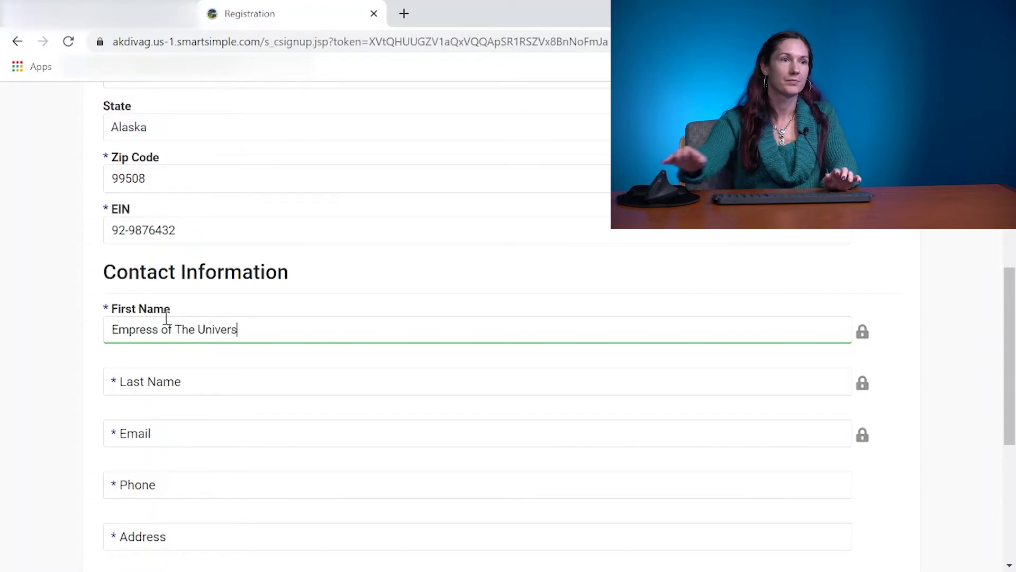
pyautogui.moveTo(239, 329); pyautogui.dragTo(163, 339)
pyautogui.press('BackSpace')
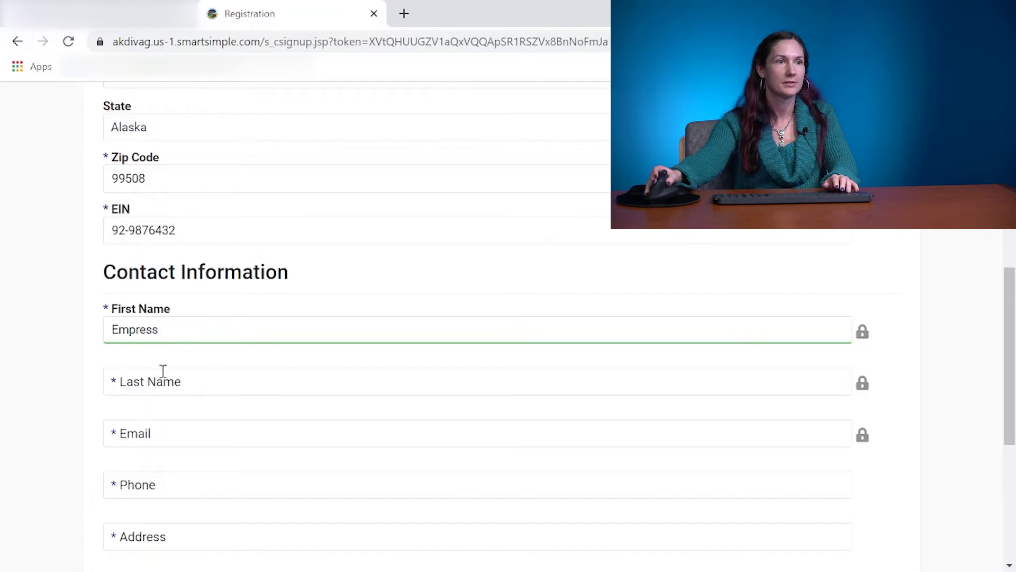
# Fill in the contact's last name, e-mail address and phone number.
pyautogui.click(162, 374)
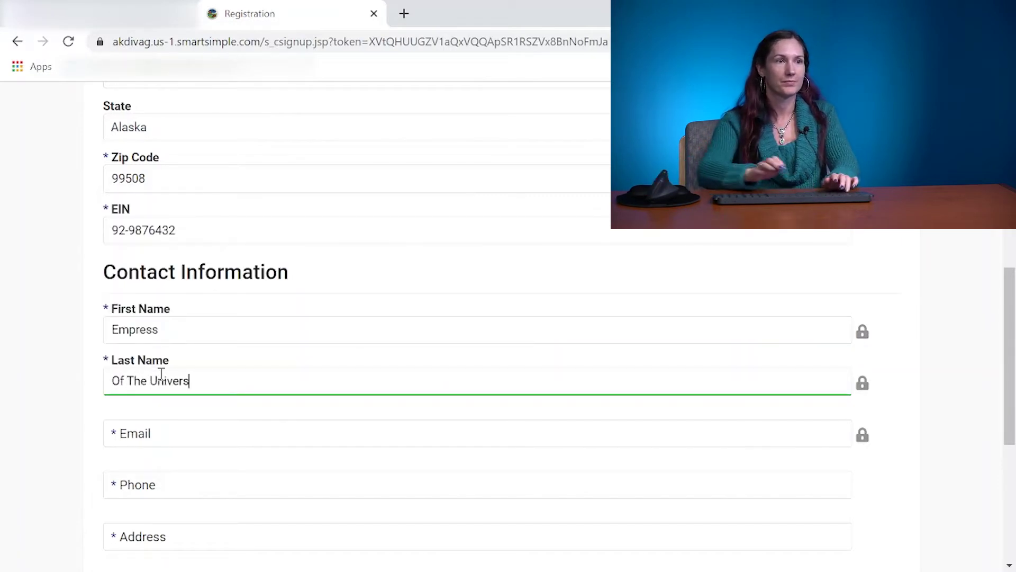
pyautogui.write('e')
pyautogui.scroll(-2, 161, 400)
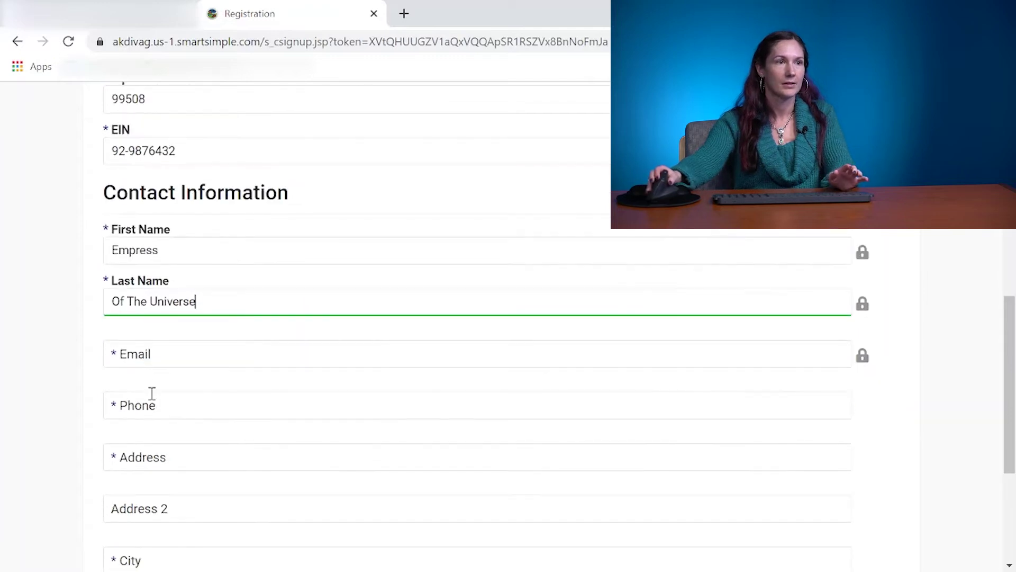
pyautogui.click(154, 355)
pyautogui.write('e')
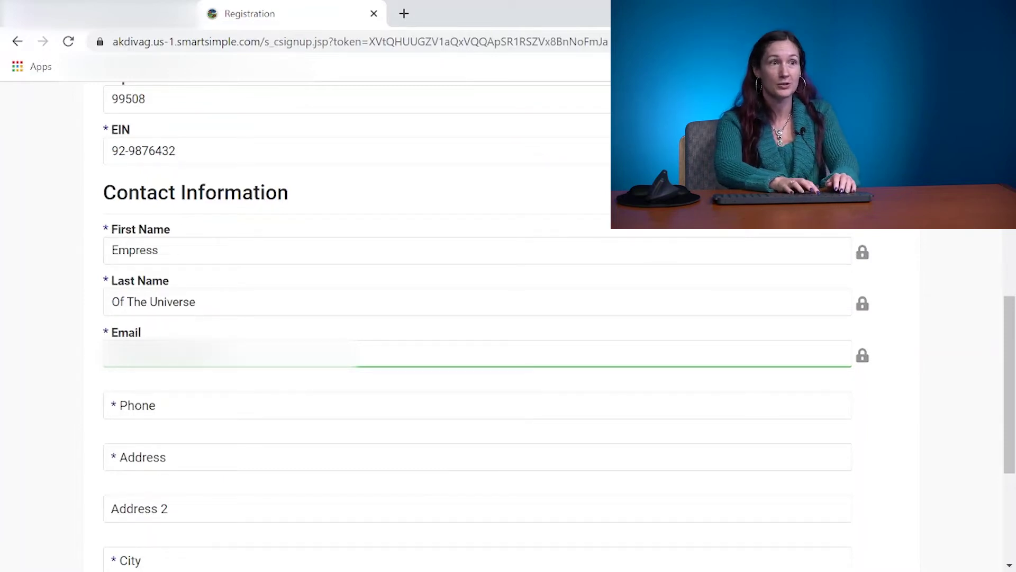
pyautogui.press('Tab')
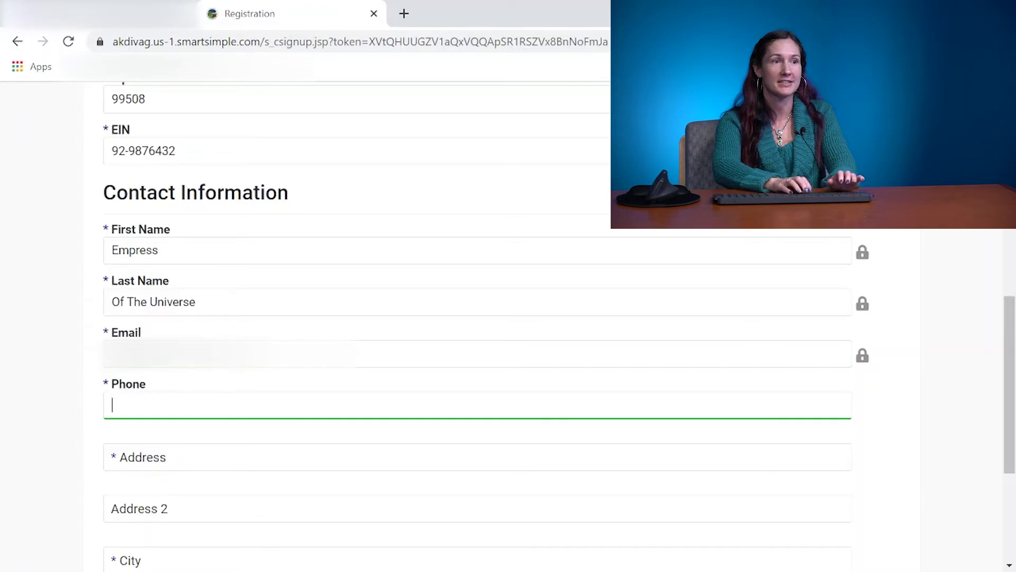
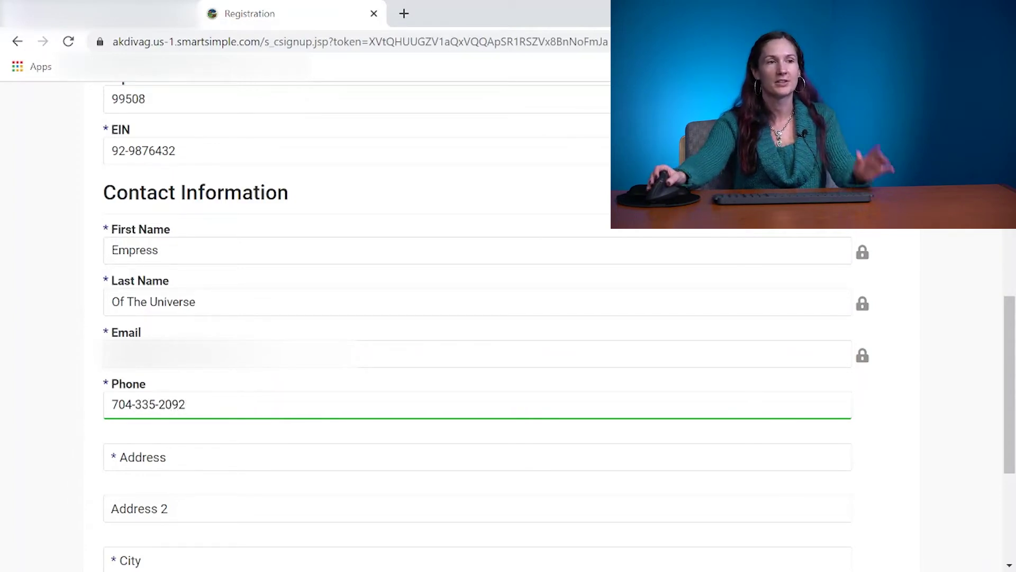
pyautogui.scroll(-2, 138, 380)
# Fill the contact address from the suggested Anchorage street address.
pyautogui.click(138, 383)
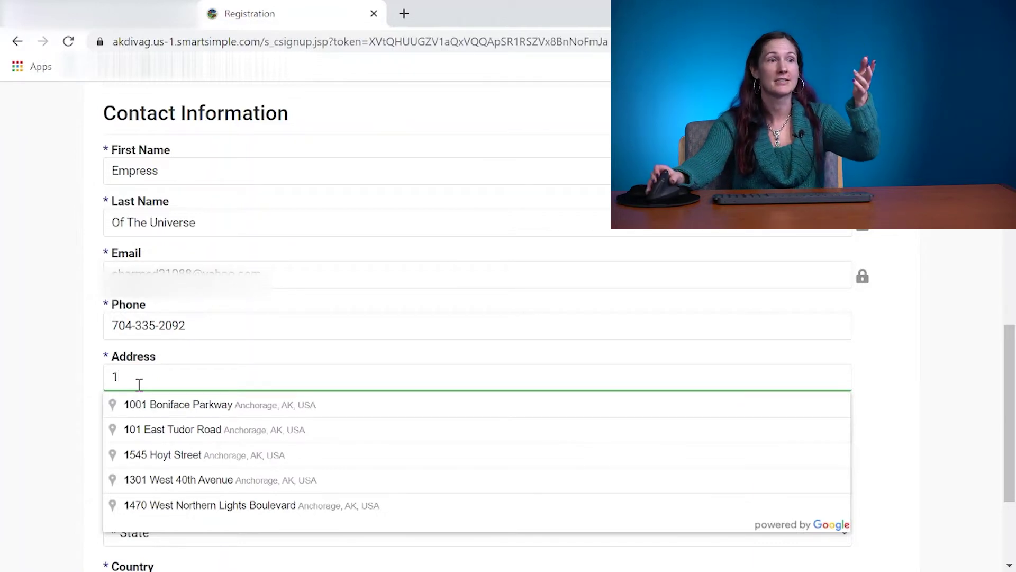
pyautogui.click(161, 429)
pyautogui.scroll(-3, 279, 356)
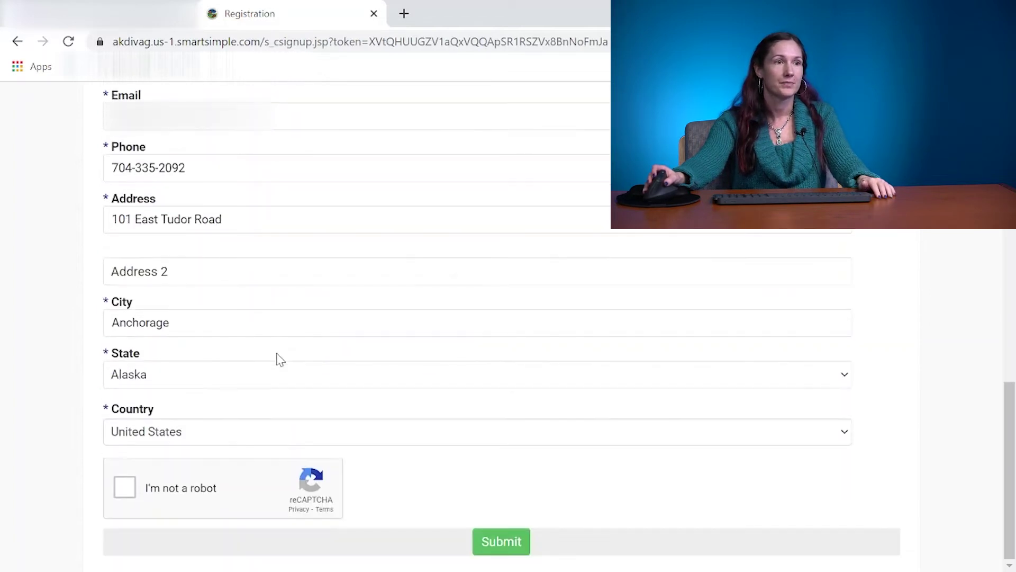
# Pass the reCAPTCHA by selecting all bridge pictures, including the overpass.
pyautogui.click(125, 487)
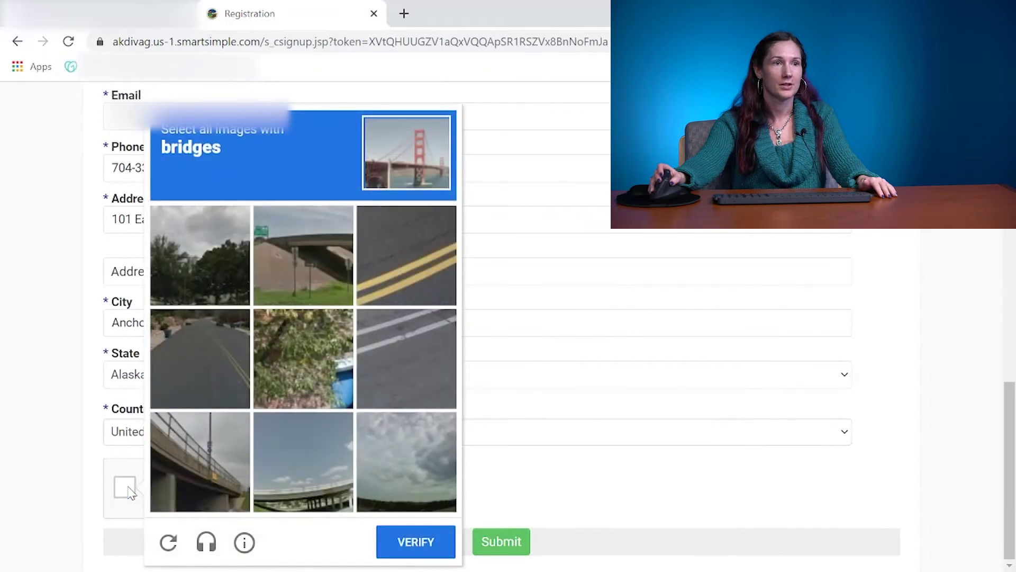
pyautogui.click(199, 485)
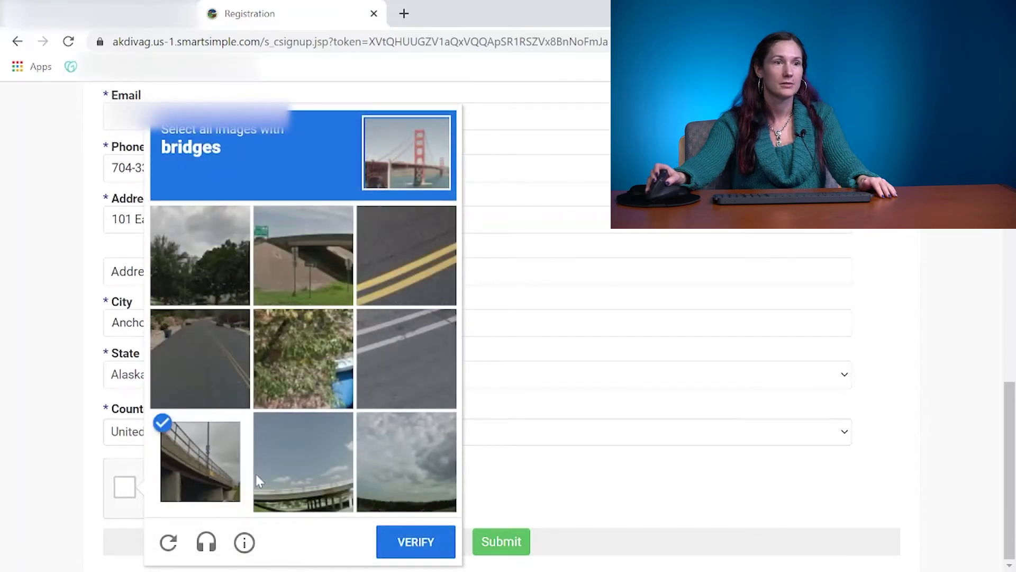
pyautogui.click(287, 472)
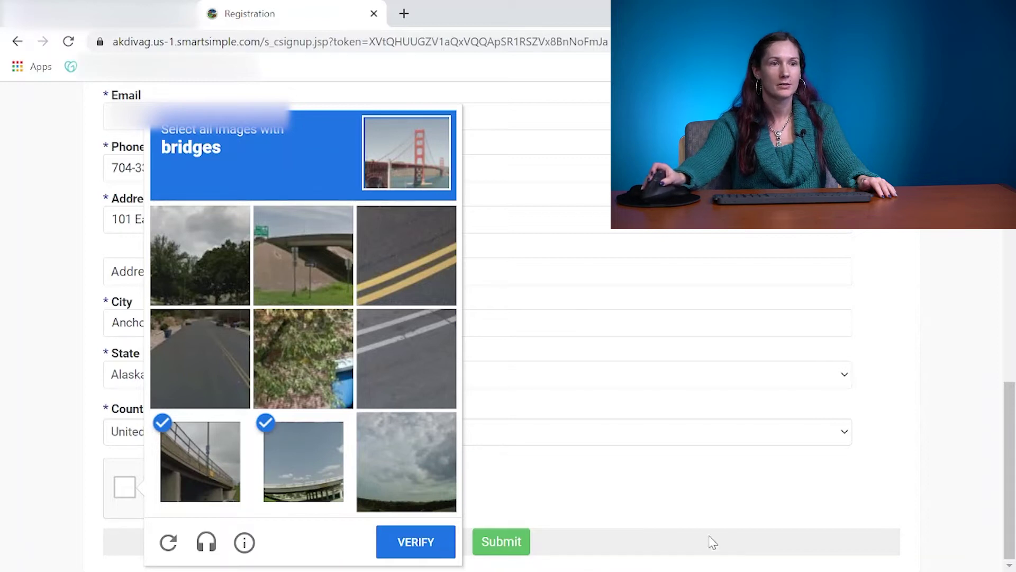
pyautogui.click(417, 550)
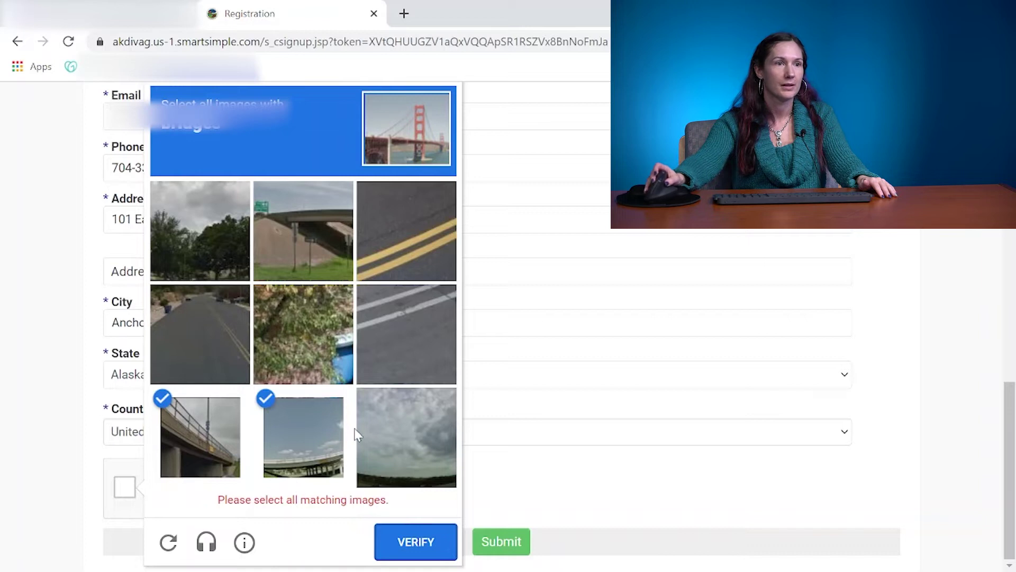
pyautogui.click(293, 263)
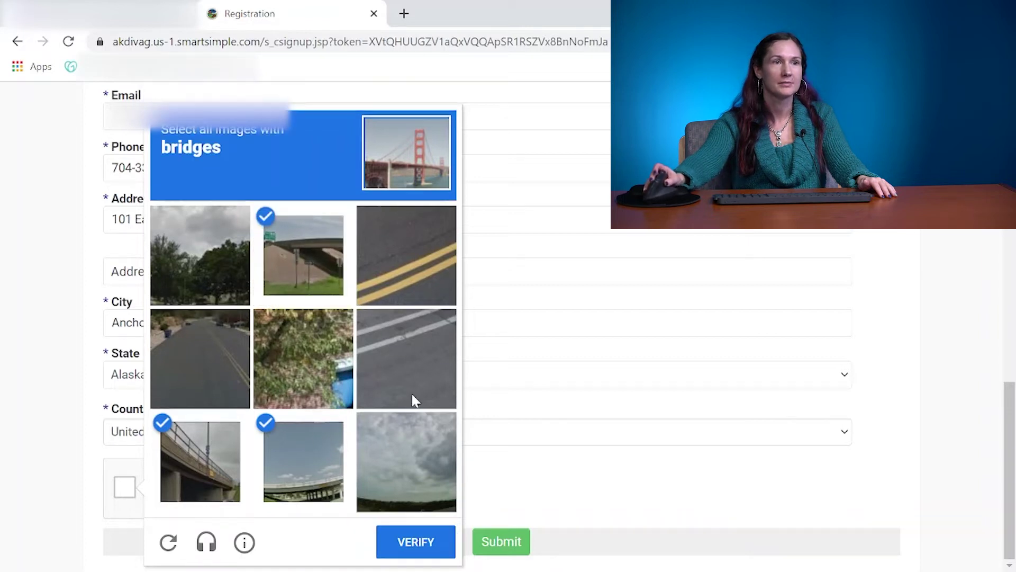
pyautogui.click(416, 542)
# Submit the completed registration form.
pyautogui.click(486, 548)
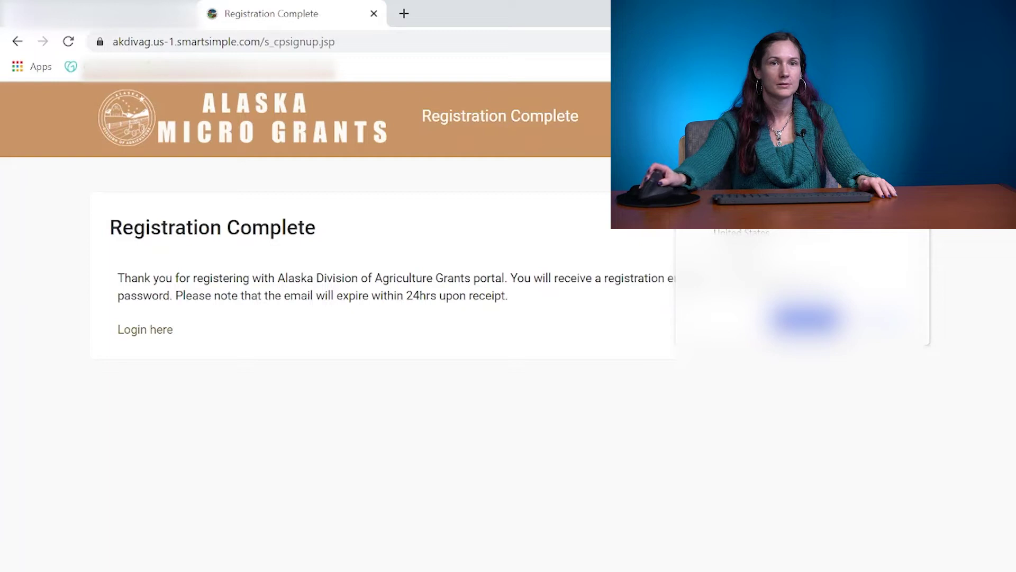
pyautogui.rightClick(750, 185)
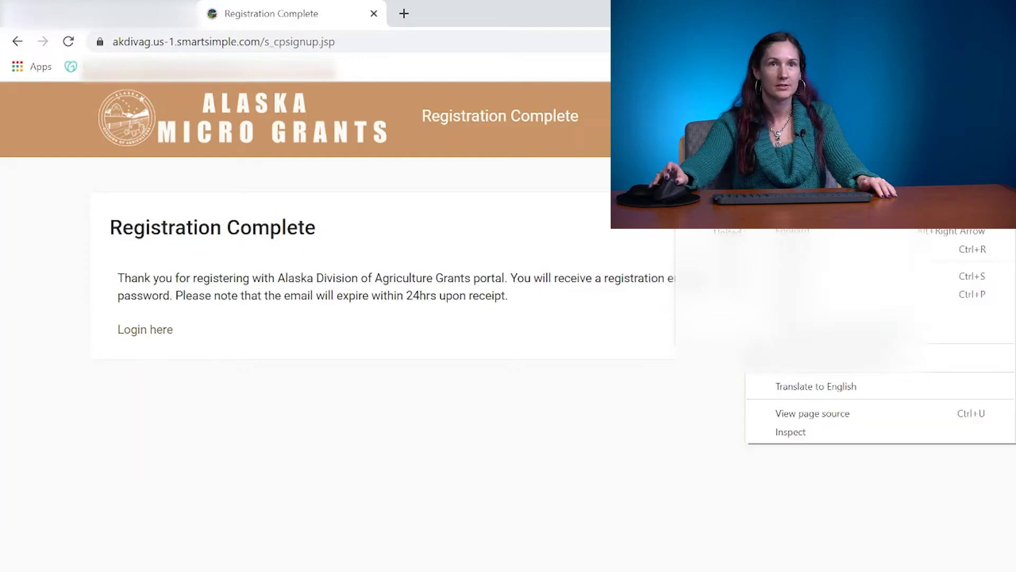
pyautogui.press('Escape')
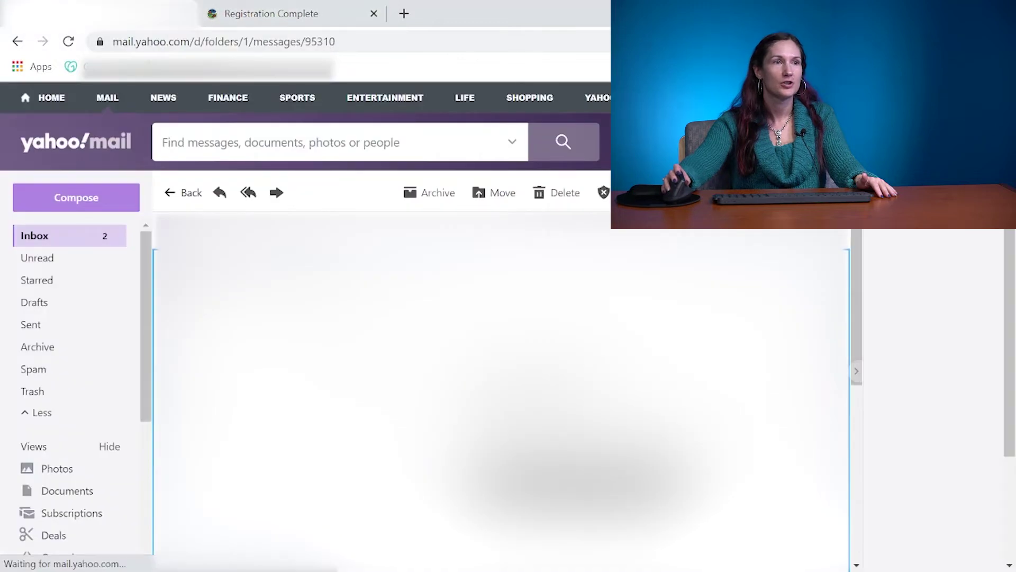
# Open the 'Welcome: Alaska Micro Grants Portal User information' email and follow its activation link.
pyautogui.click(42, 237)
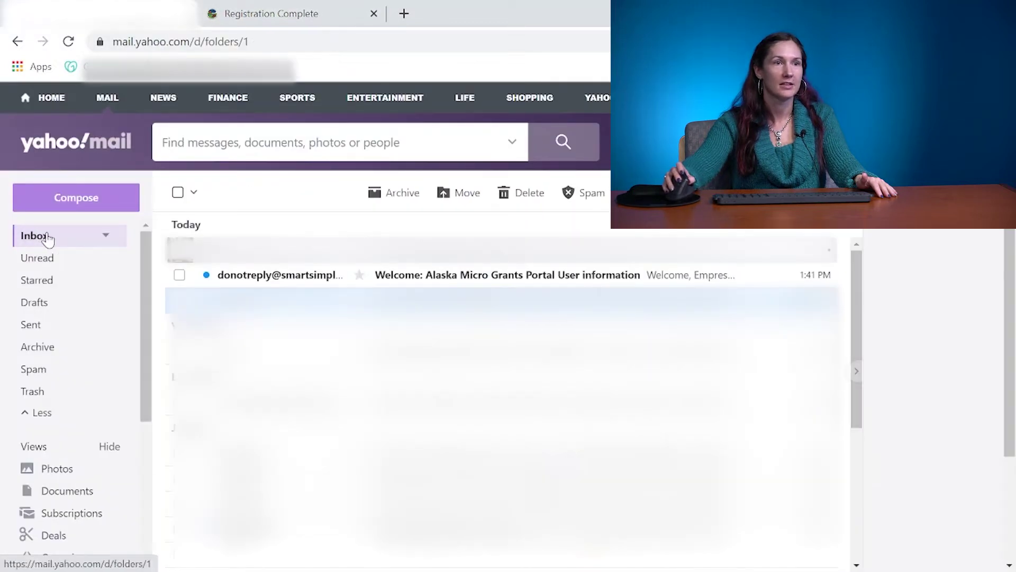
pyautogui.click(450, 276)
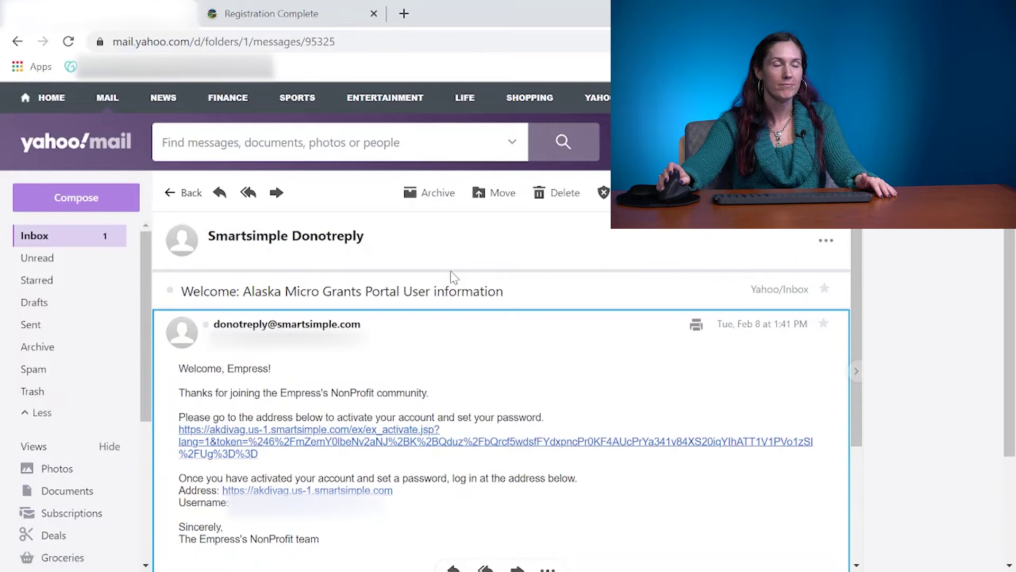
pyautogui.scroll(-1, 450, 277)
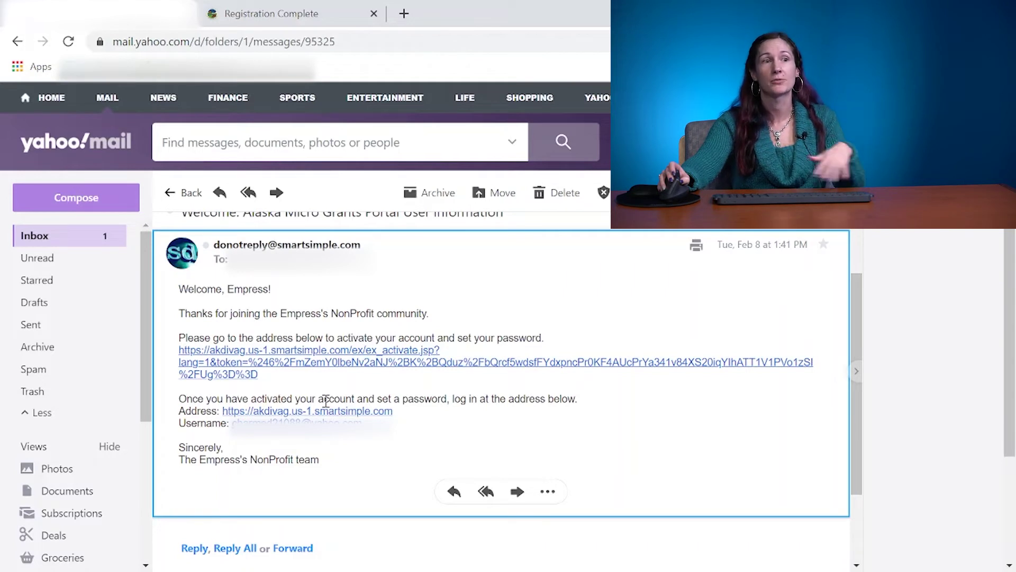
pyautogui.click(312, 351)
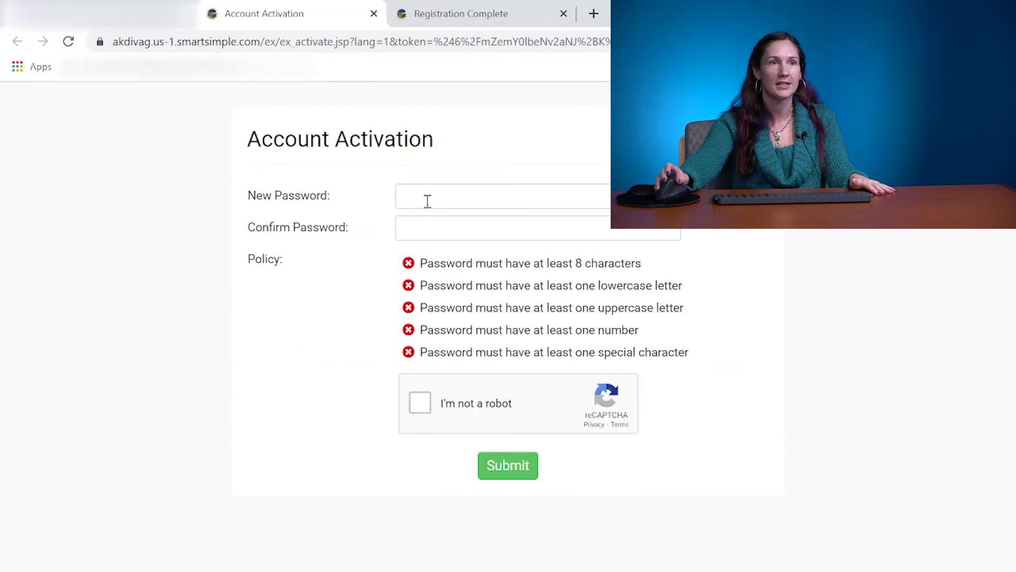
# Enter the new account password and retype it in the confirm field.
pyautogui.click(428, 200)
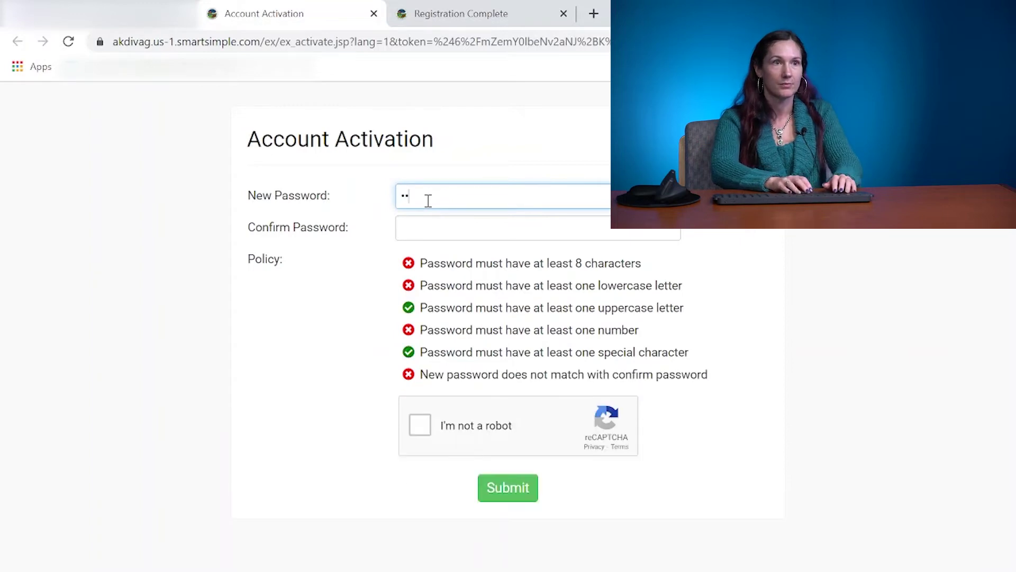
pyautogui.press('BackSpace')
pyautogui.press('BackSpace')
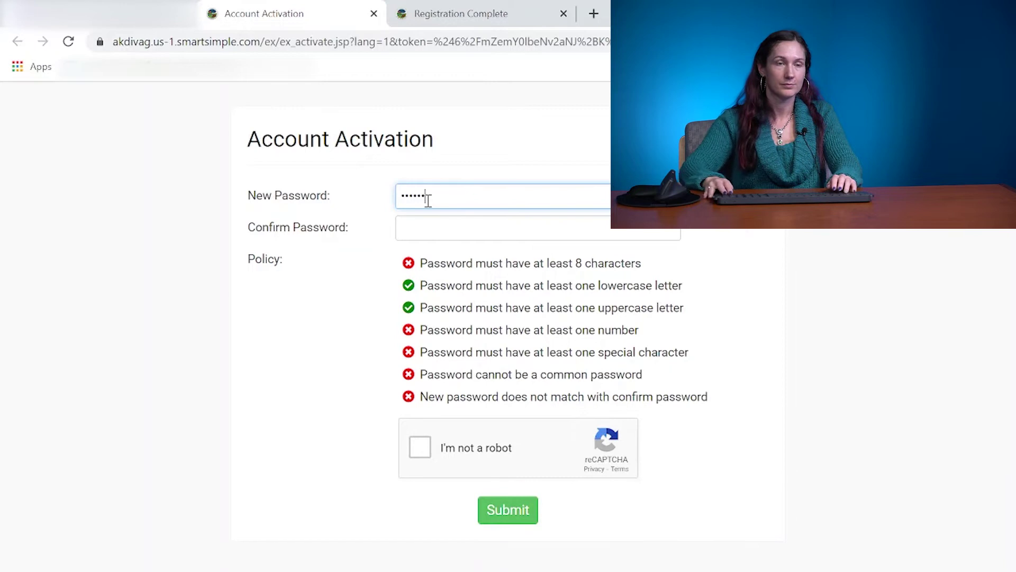
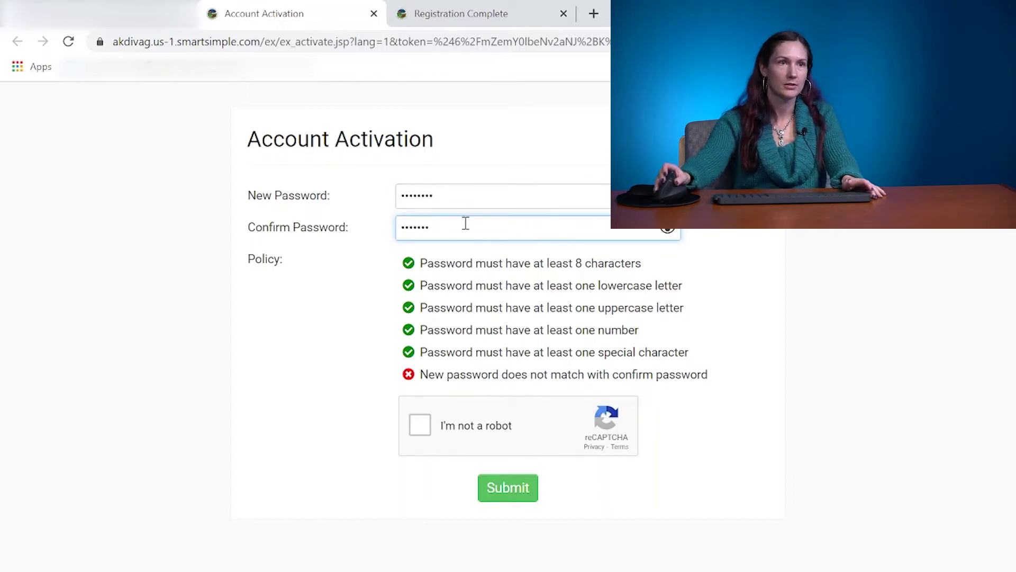
pyautogui.moveTo(485, 229); pyautogui.dragTo(401, 238)
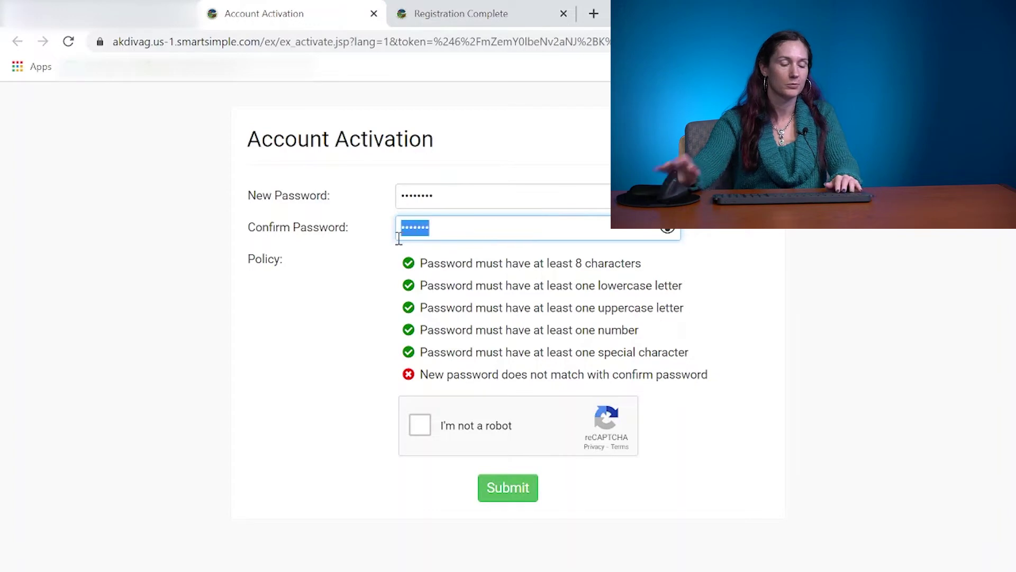
pyautogui.write('••••••••')
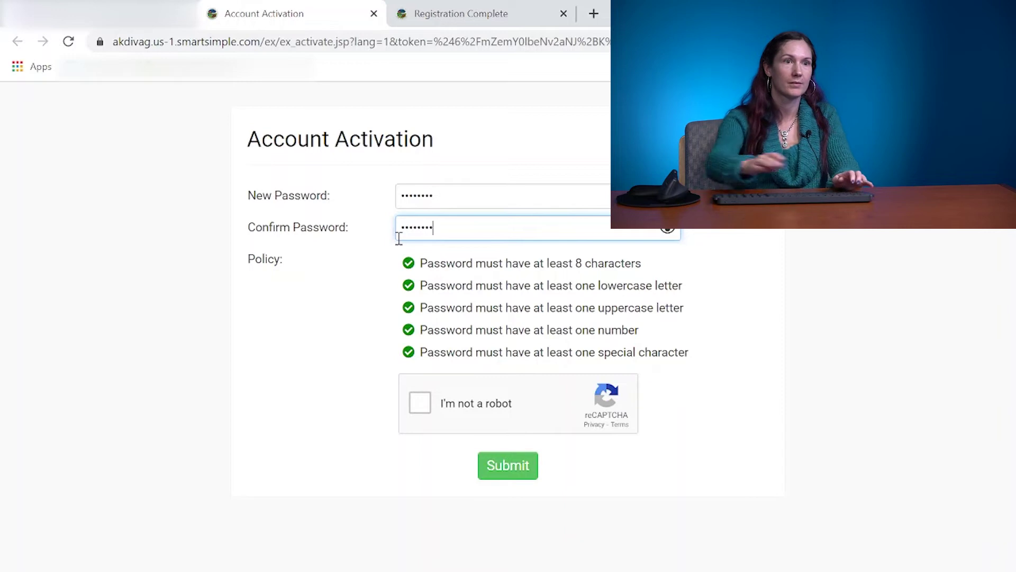
# Pass the boat-picture reCAPTCHA challenge and submit the account activation.
pyautogui.click(413, 407)
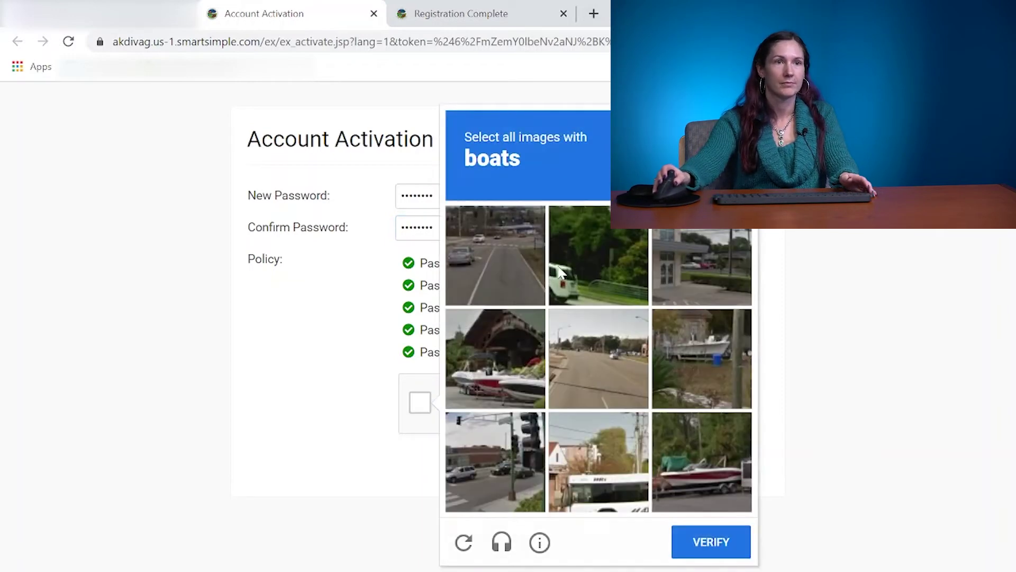
pyautogui.click(529, 377)
pyautogui.click(715, 358)
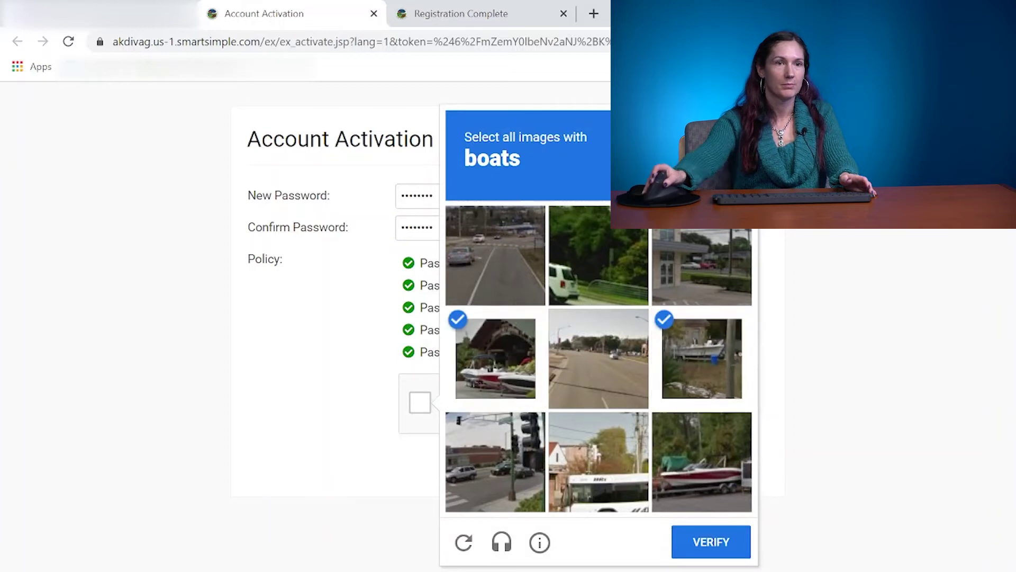
pyautogui.click(847, 465)
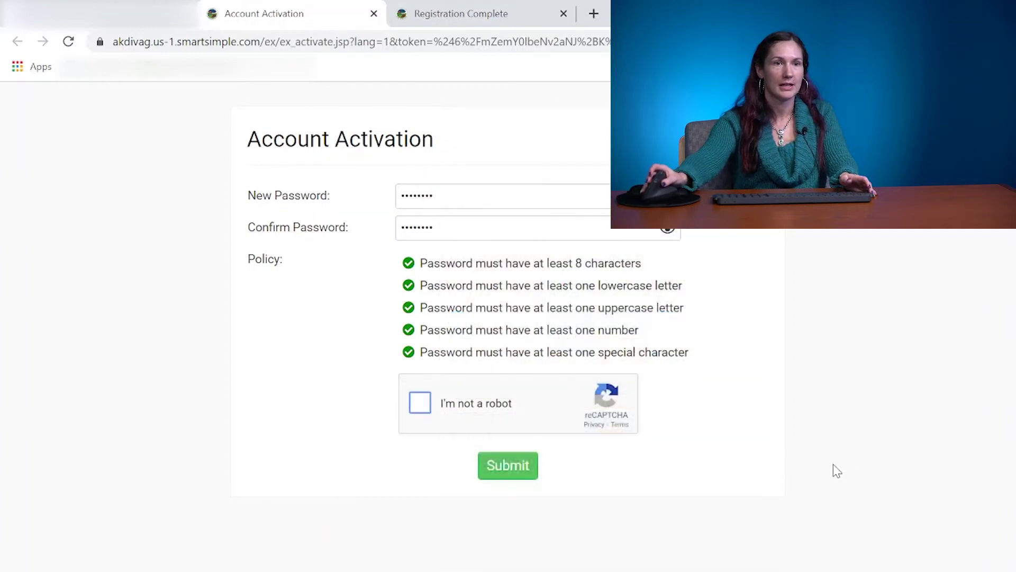
pyautogui.click(421, 407)
pyautogui.click(679, 487)
pyautogui.click(713, 536)
pyautogui.click(524, 472)
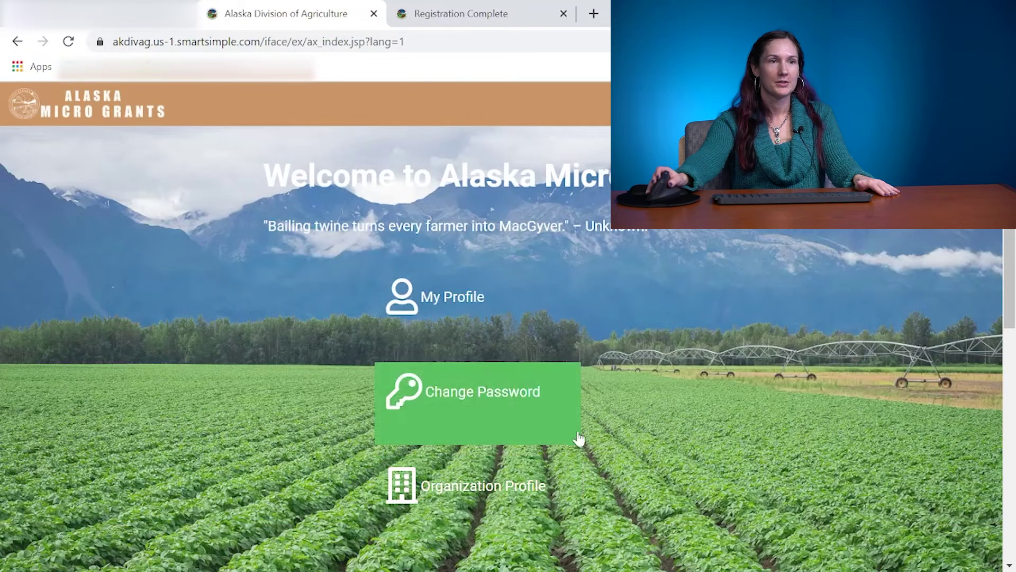
# Scroll the portal home page down to the Programs section and back up.
pyautogui.scroll(-2, 592, 425)
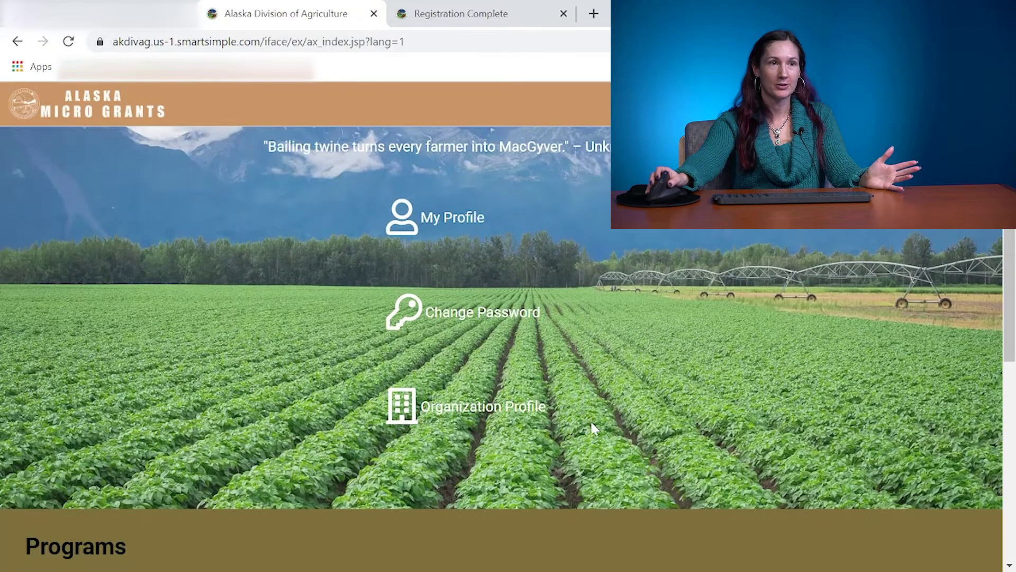
pyautogui.scroll(-2, 592, 426)
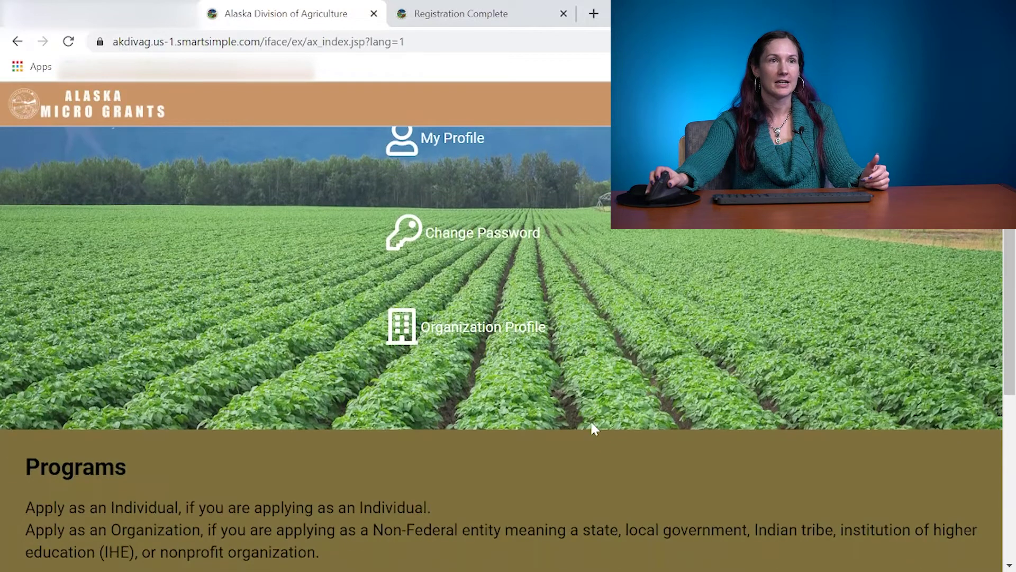
pyautogui.scroll(3, 592, 427)
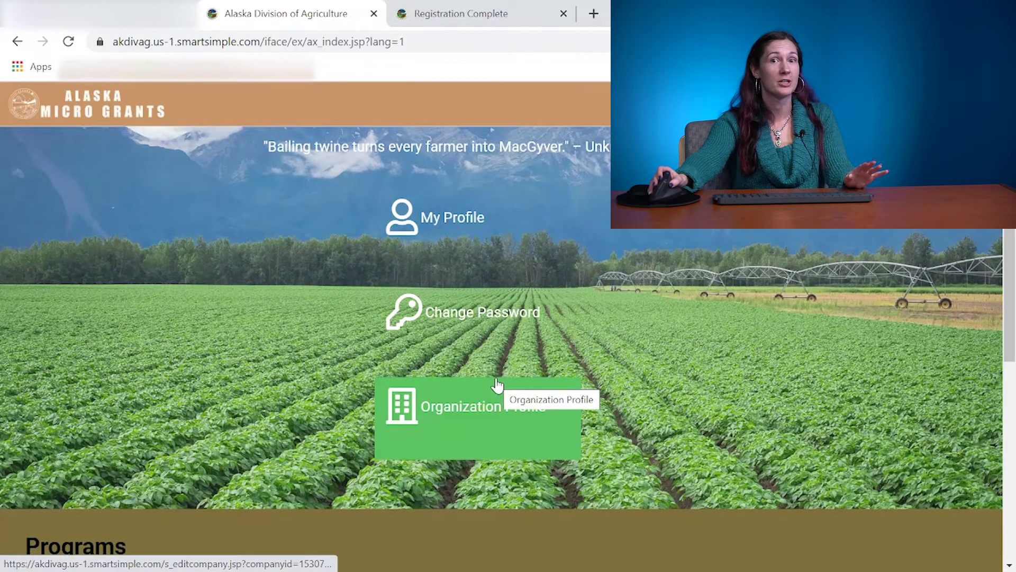
# Save zip code 99505 in My Profile, then scroll down to the Programs list.
pyautogui.click(450, 250)
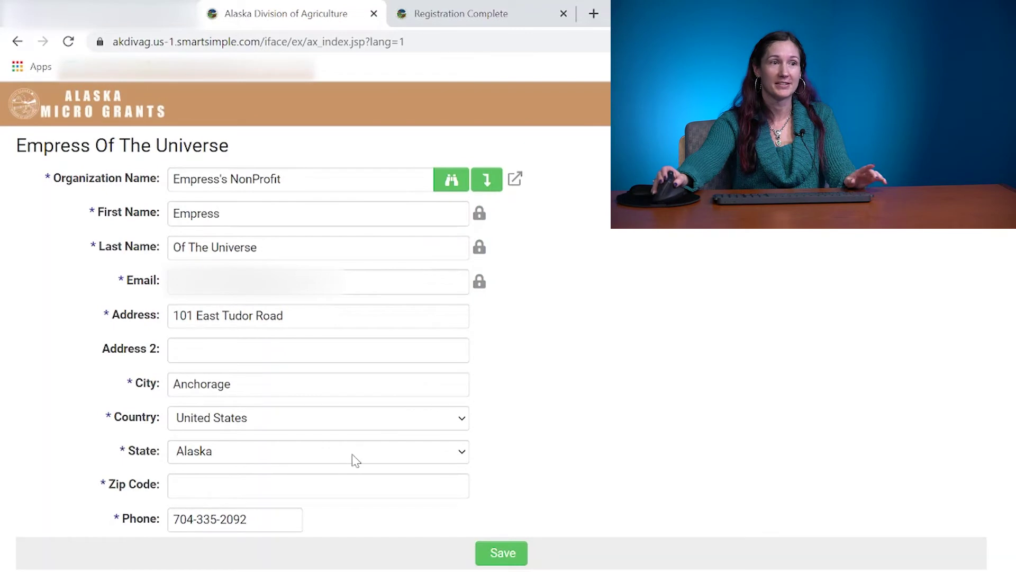
pyautogui.click(255, 483)
pyautogui.write('99505')
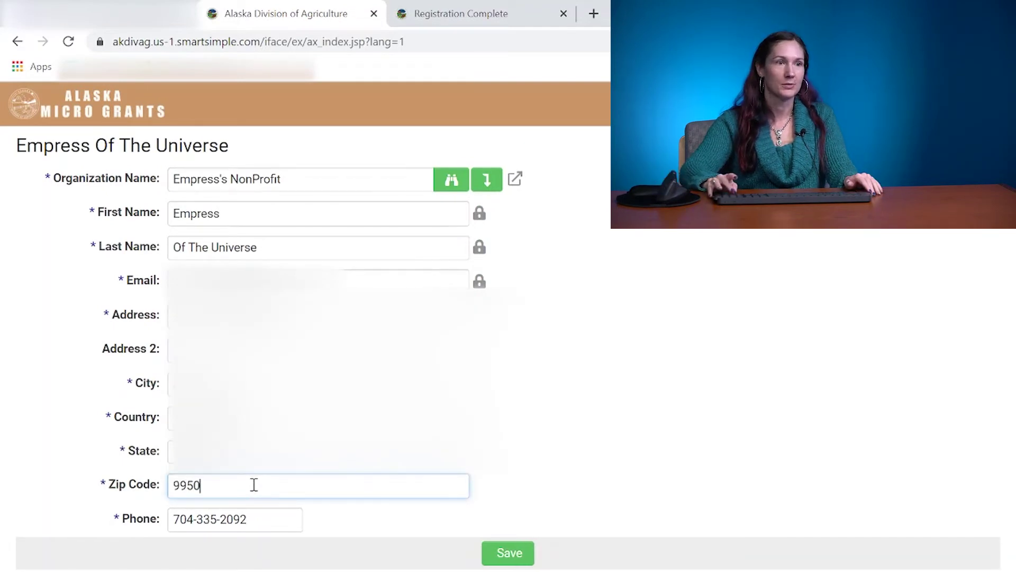
pyautogui.click(497, 553)
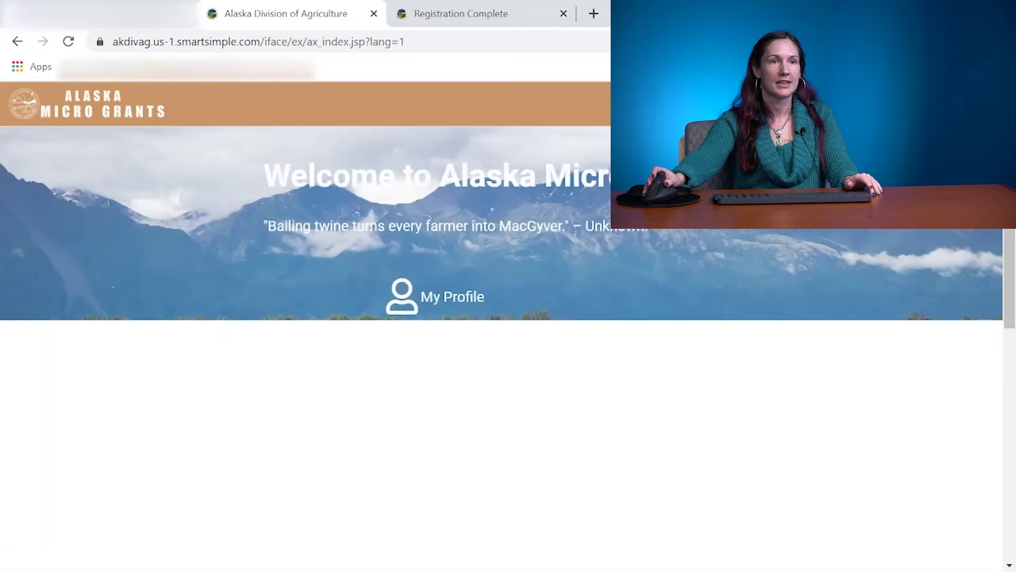
pyautogui.scroll(-7, 509, 349)
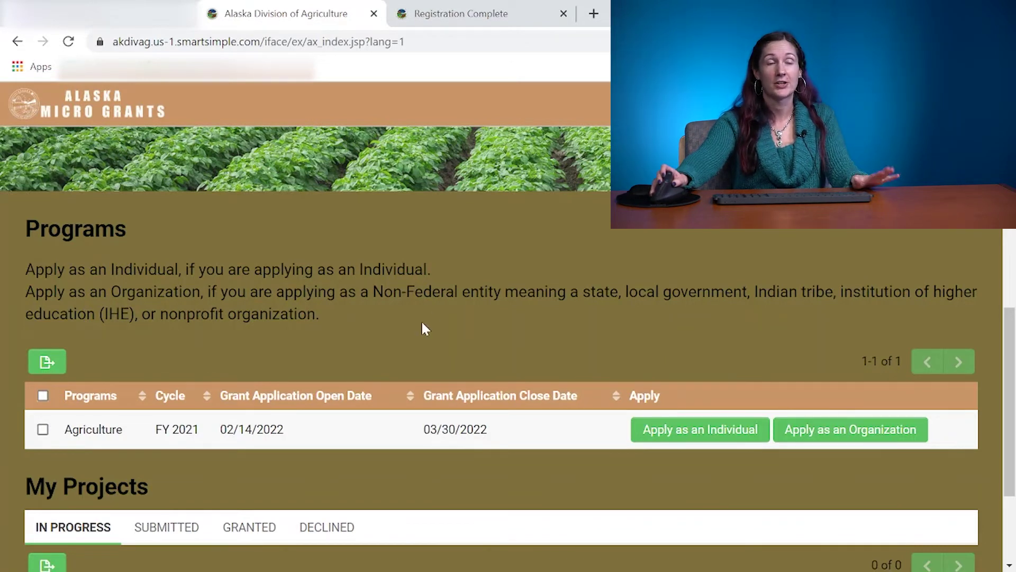
# Start an application as an organization and save it as a draft.
pyautogui.click(818, 430)
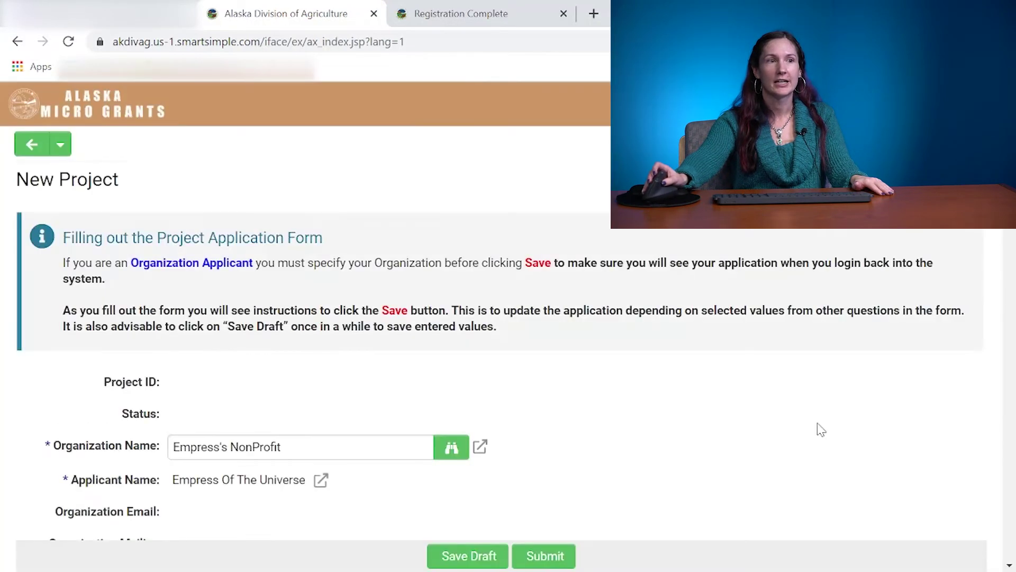
pyautogui.scroll(-2, 710, 437)
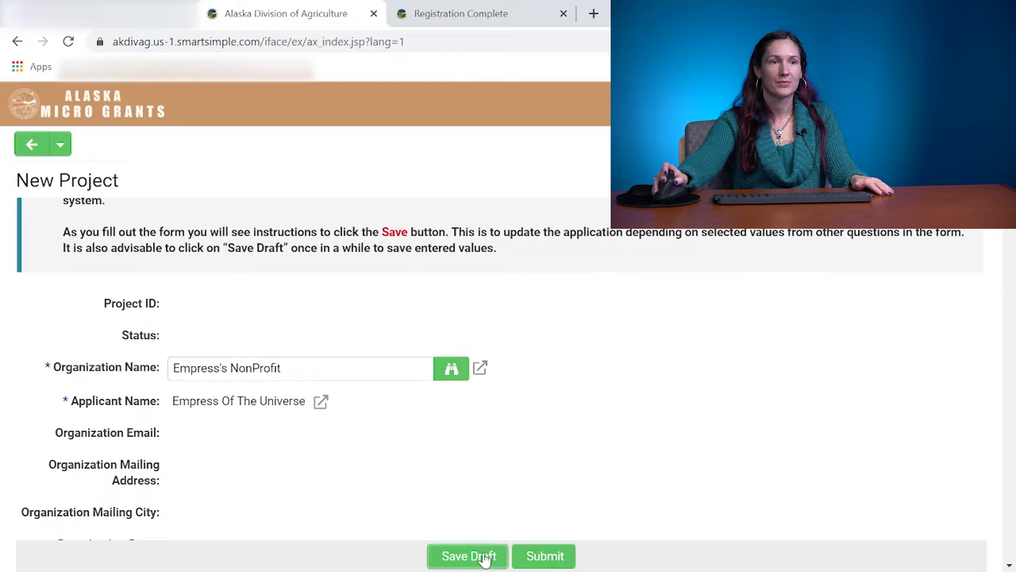
pyautogui.click(469, 556)
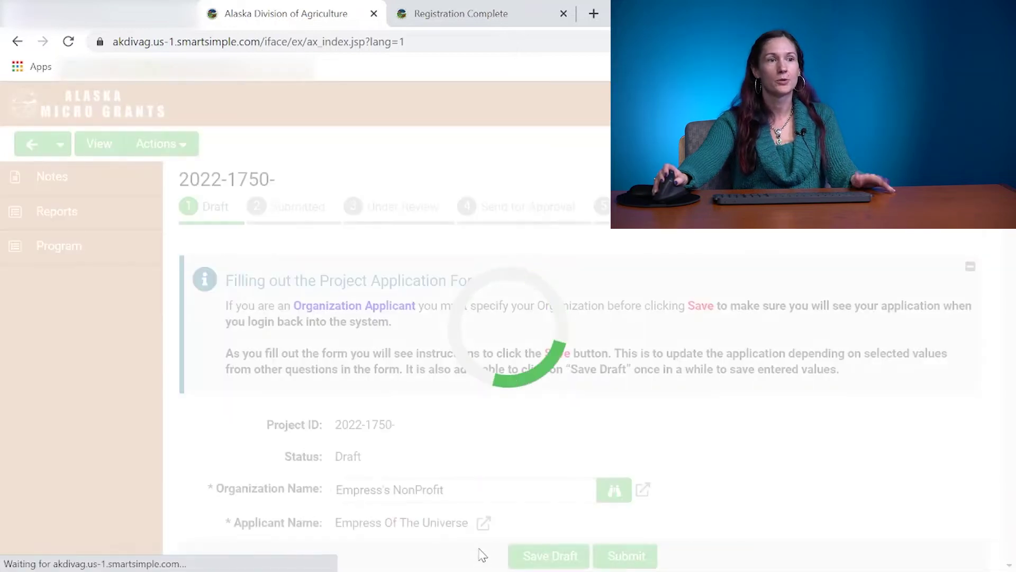
# Review the Project Address fields, which default to the organization's address.
pyautogui.scroll(-2, 477, 492)
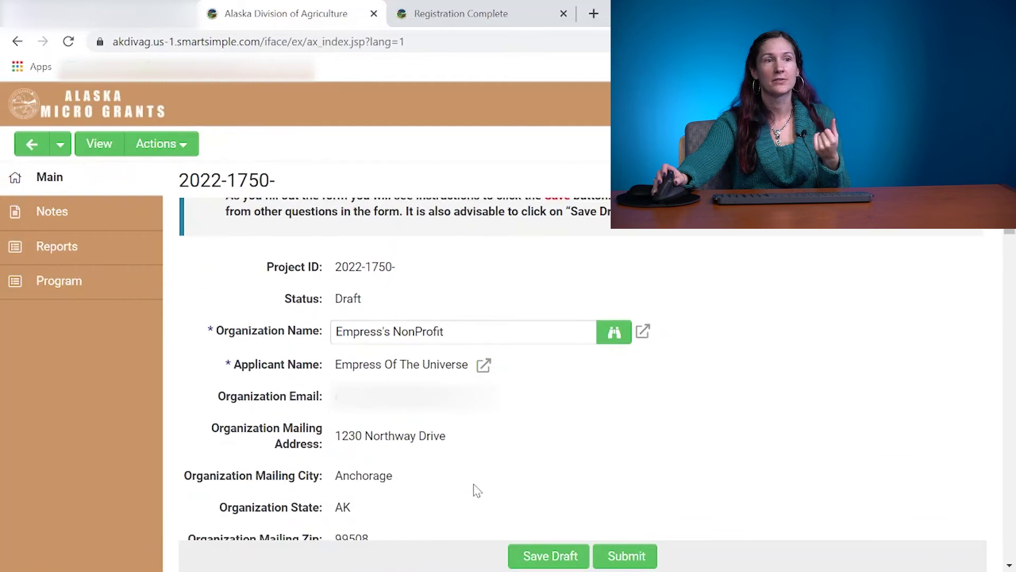
pyautogui.scroll(-3, 476, 487)
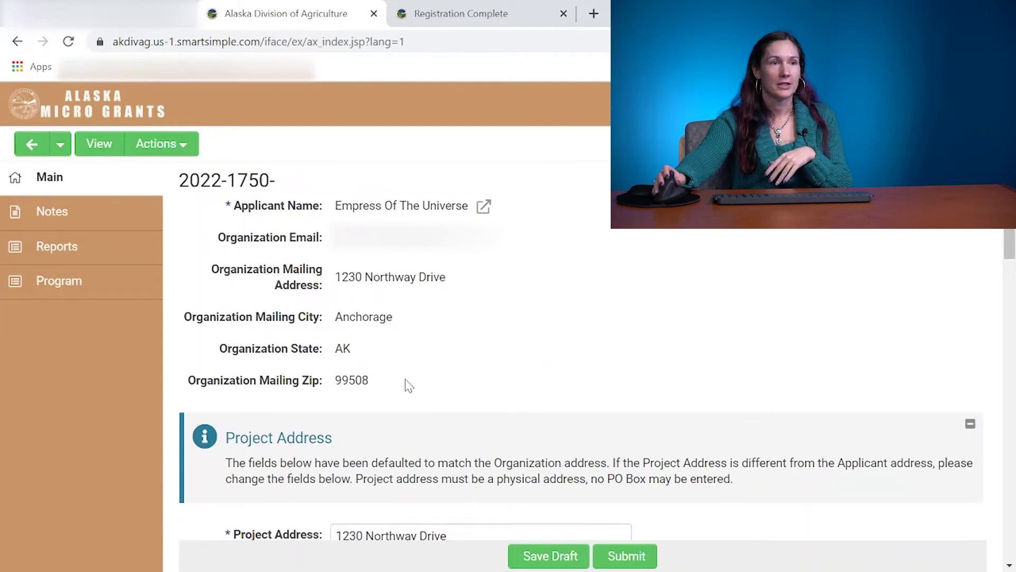
pyautogui.scroll(-1, 408, 385)
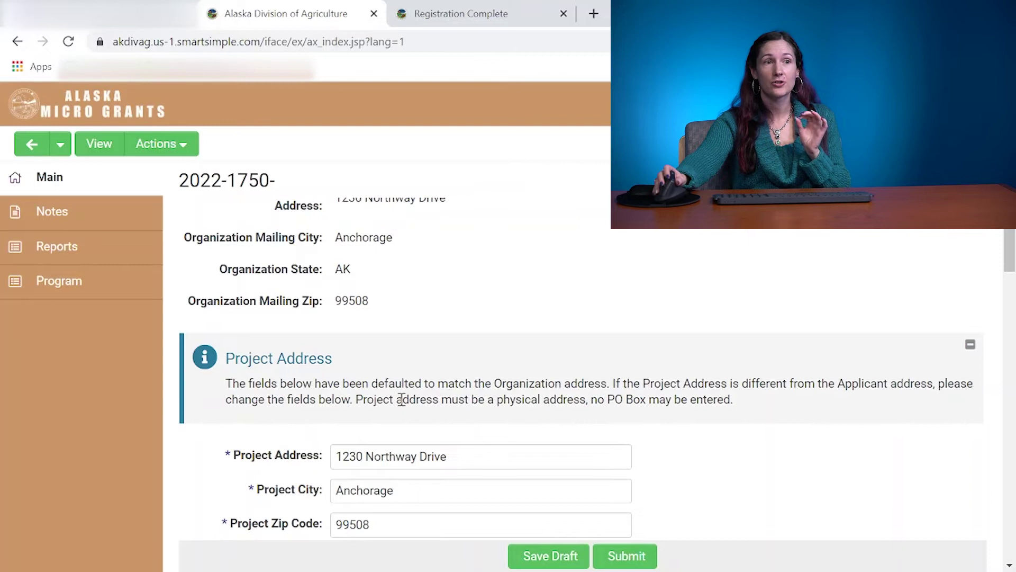
pyautogui.click(461, 455)
pyautogui.moveTo(453, 455)
pyautogui.mouseDown()
pyautogui.moveTo(347, 456)
pyautogui.moveTo(449, 455)
pyautogui.mouseUp()
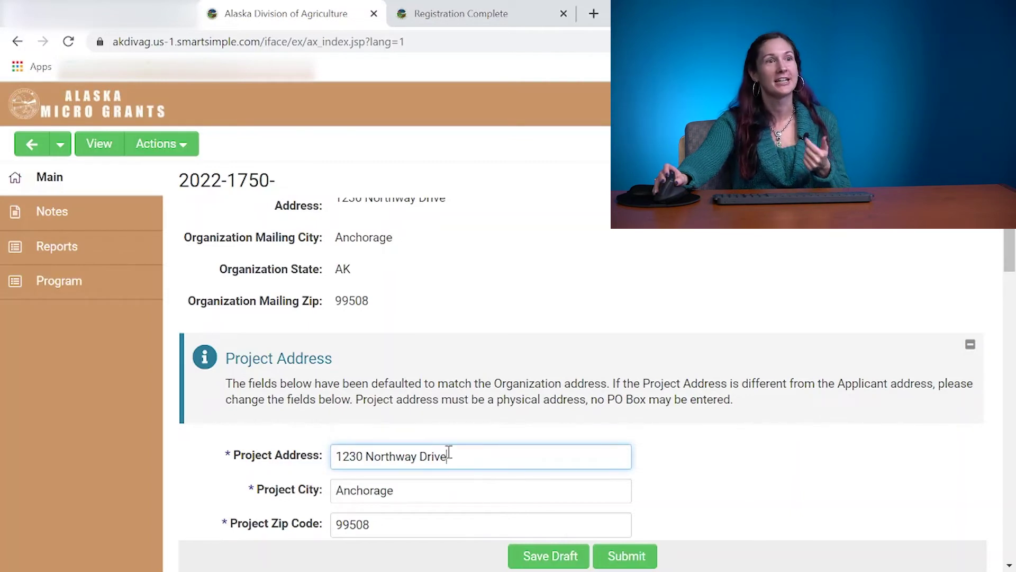
pyautogui.scroll(-5, 448, 453)
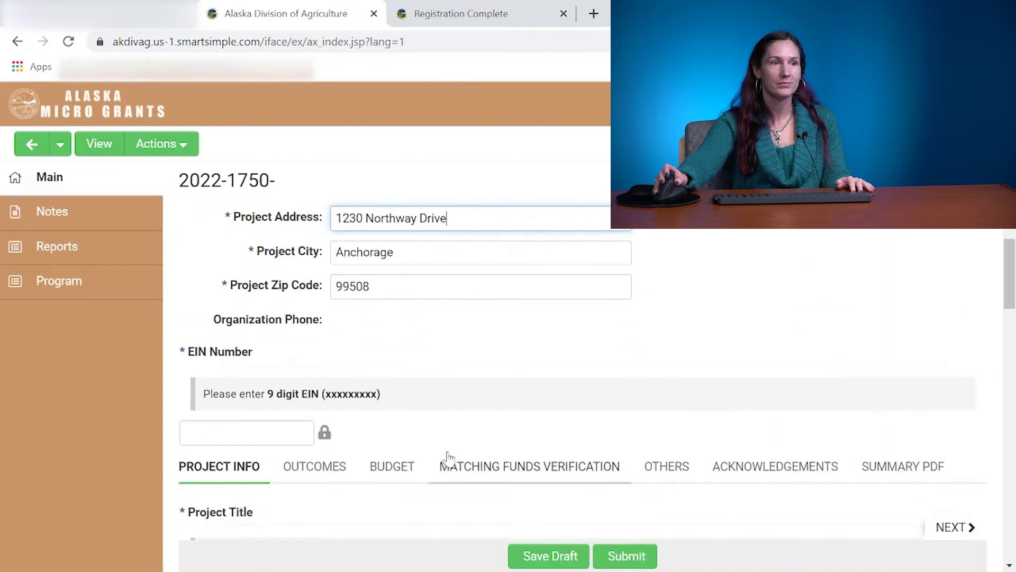
# Enter the organization's nine-digit EIN in the EIN Number box and move on to Project Title.
pyautogui.click(242, 441)
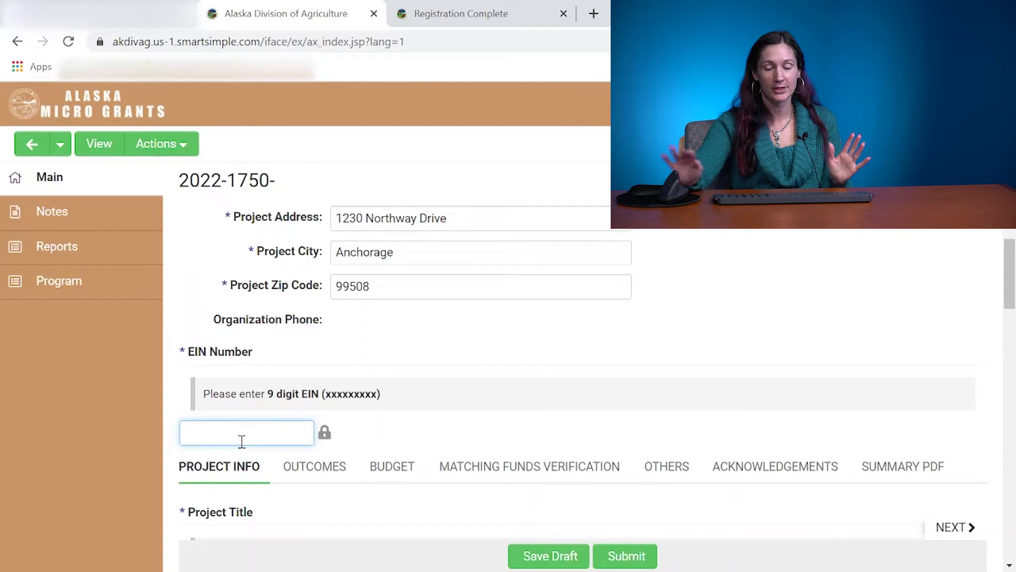
pyautogui.write('92-')
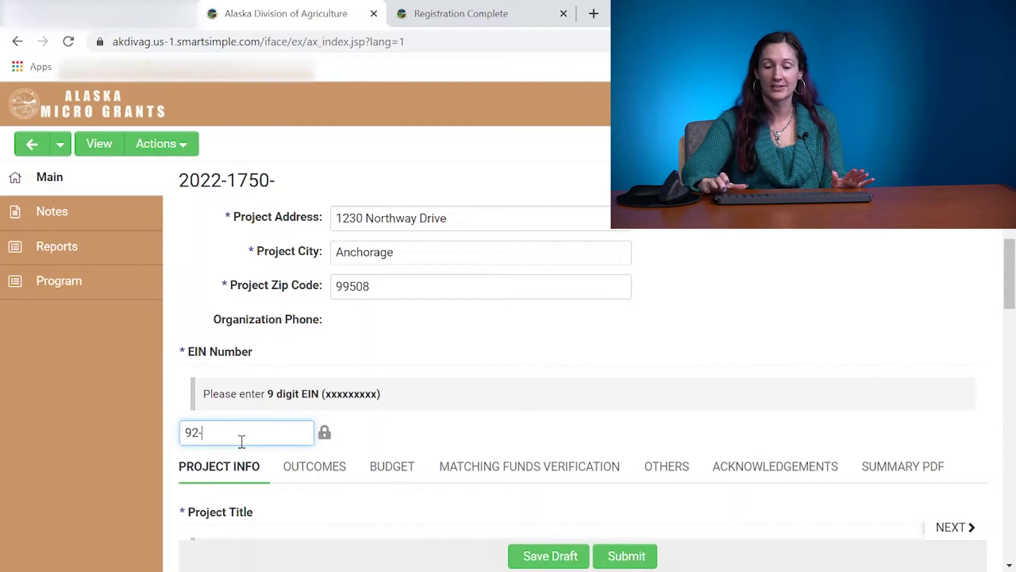
pyautogui.write('9876543')
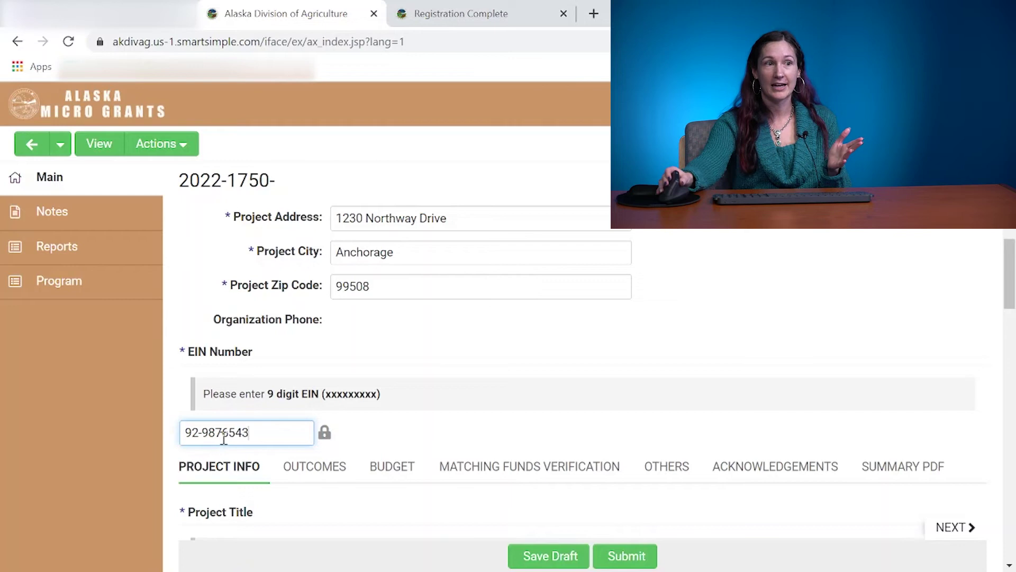
pyautogui.scroll(-1, 227, 444)
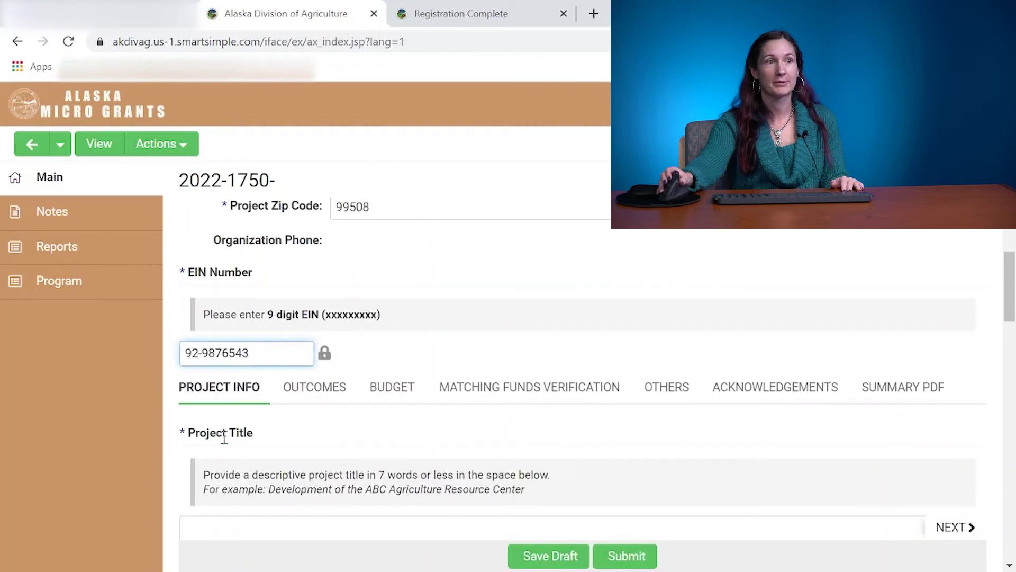
pyautogui.scroll(-1, 226, 443)
pyautogui.click(227, 445)
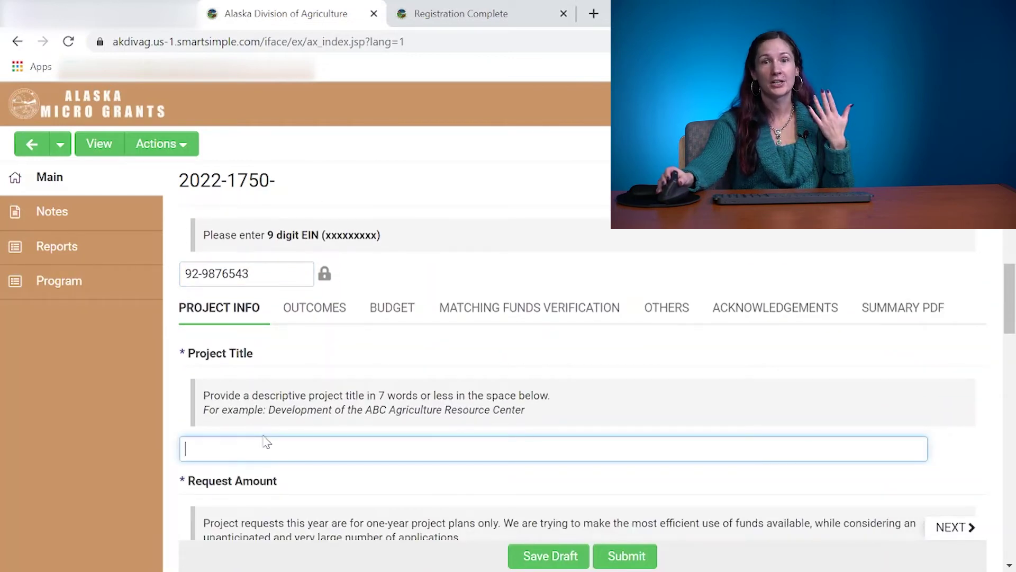
pyautogui.scroll(-1, 264, 441)
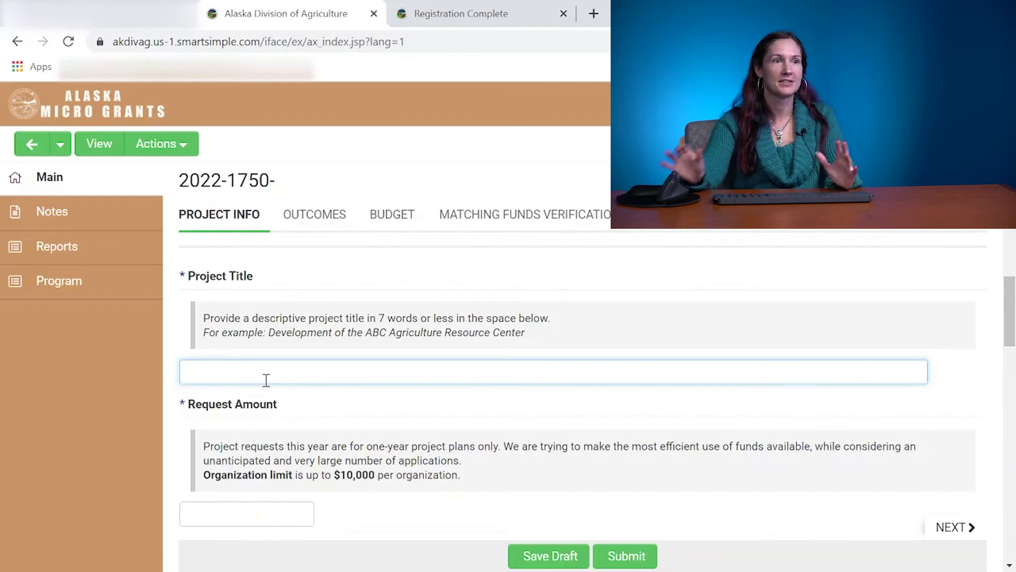
# Title the project 'empress feed the childreen', fixing a typo along the way.
pyautogui.write('emp')
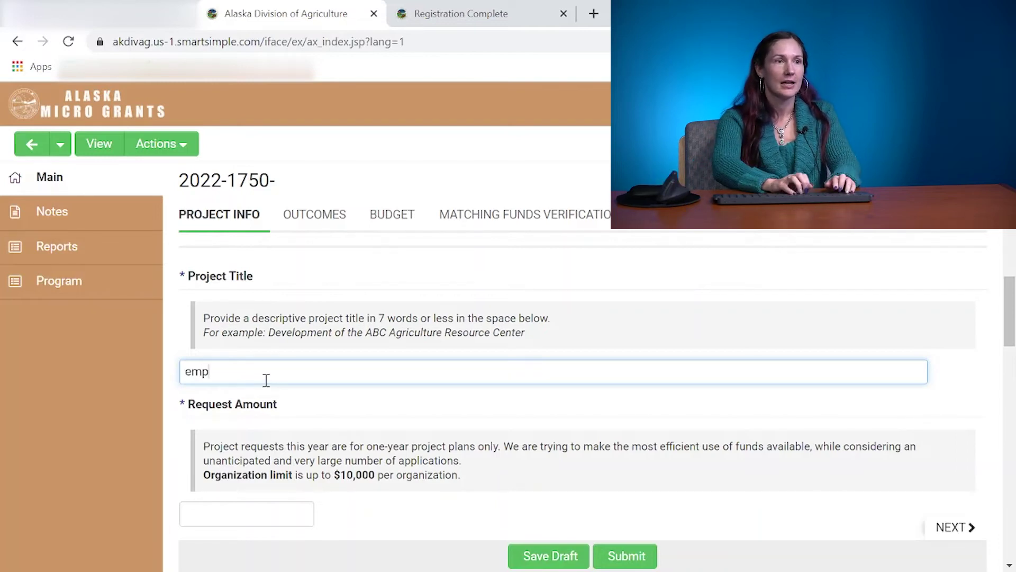
pyautogui.write('ress Non-Po')
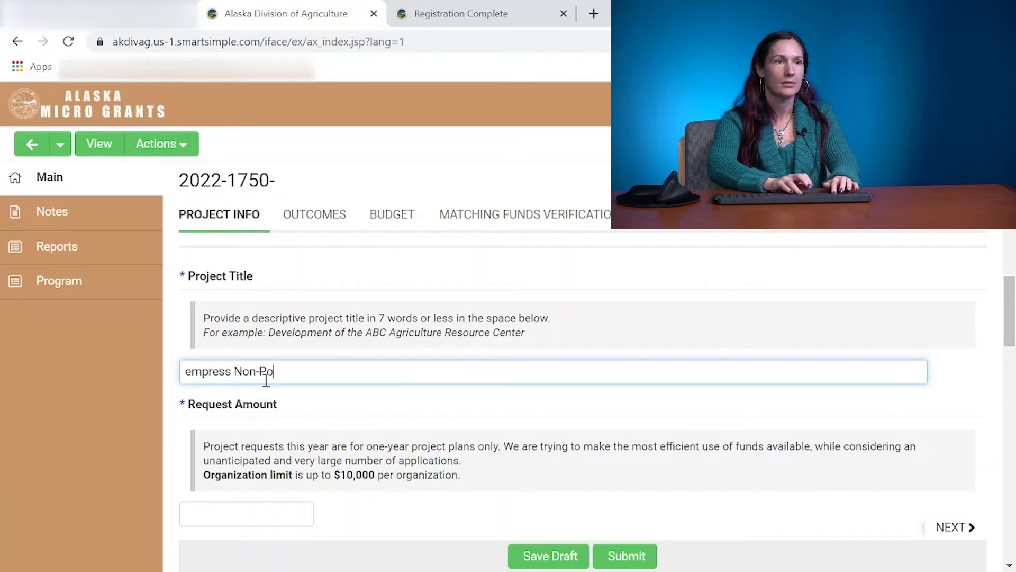
pyautogui.press('BackSpace')
pyautogui.press('BackSpace')
pyautogui.press('BackSpace')
pyautogui.press('BackSpace')
pyautogui.press('BackSpace')
pyautogui.press('BackSpace')
pyautogui.press('BackSpace')
pyautogui.press('BackSpace')
pyautogui.press('BackSpace')
pyautogui.press('BackSpace')
pyautogui.press('BackSpace')
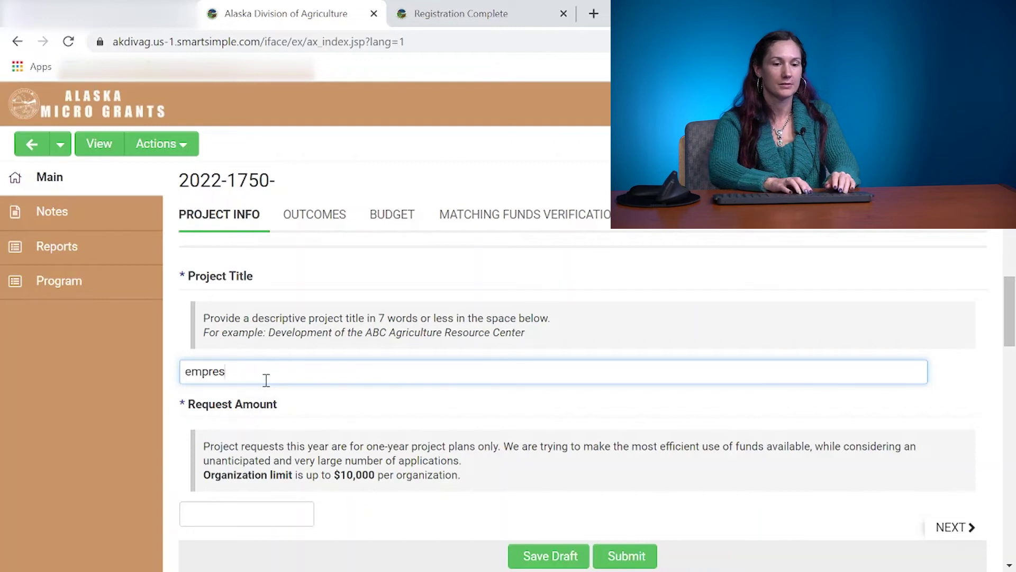
pyautogui.write('s feed the childreen')
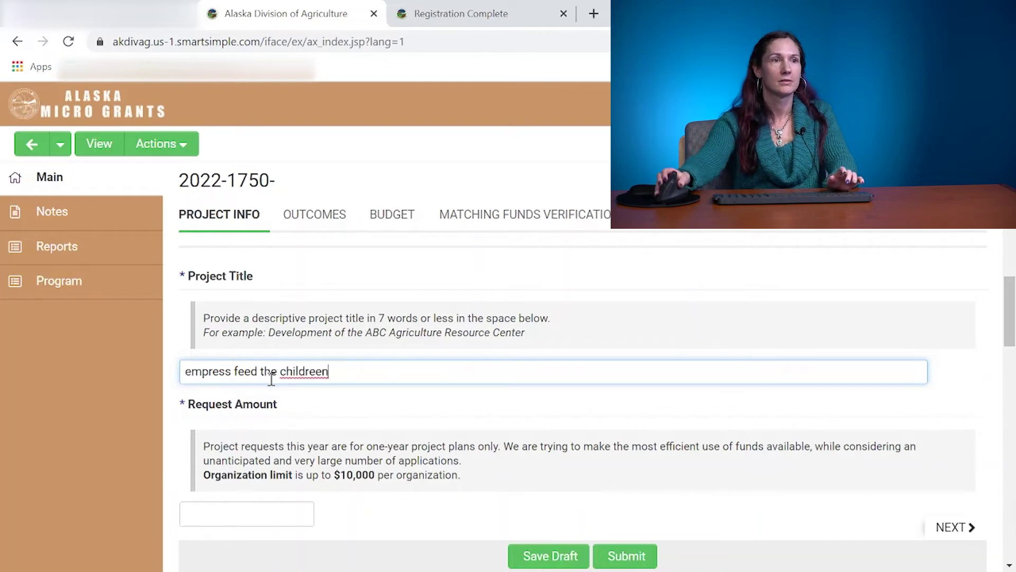
pyautogui.scroll(3, 273, 381)
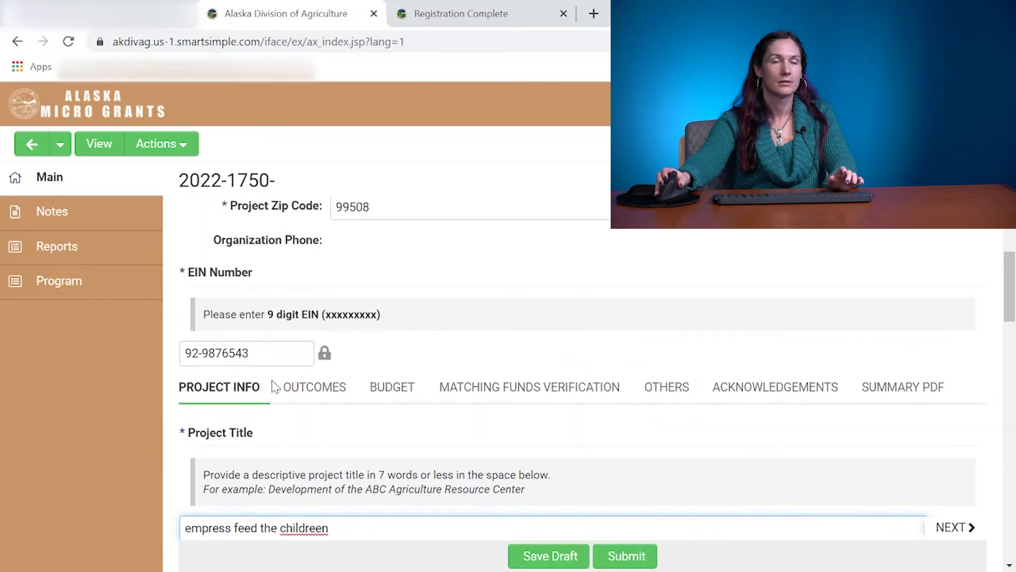
pyautogui.scroll(1, 272, 385)
pyautogui.scroll(1, 273, 386)
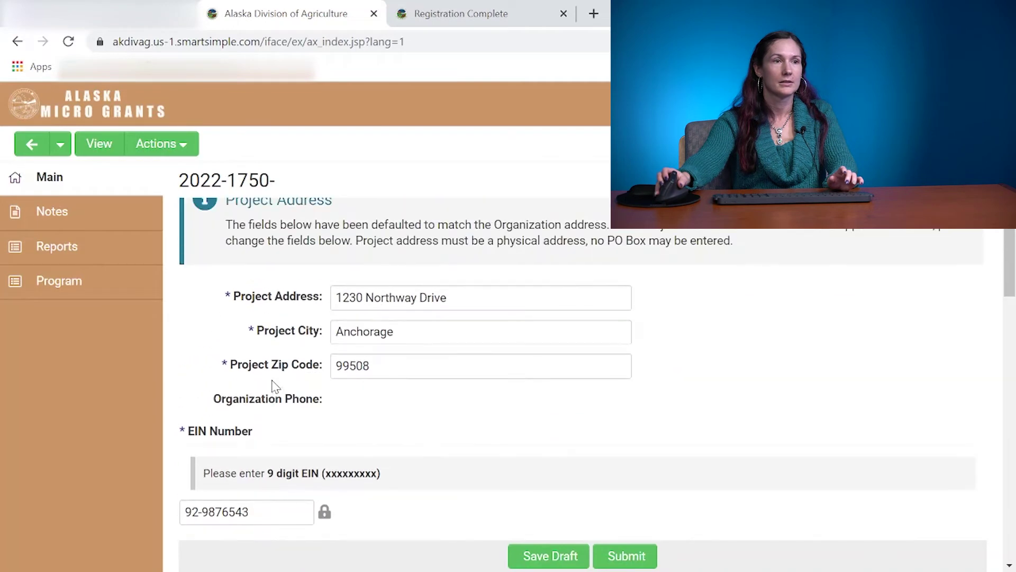
pyautogui.scroll(-3, 292, 422)
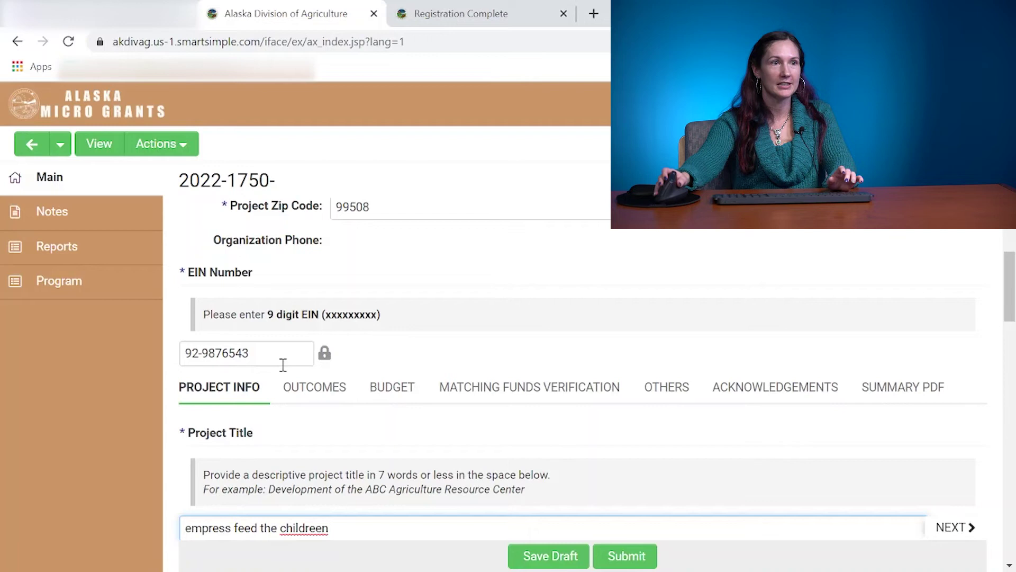
pyautogui.scroll(-1, 283, 365)
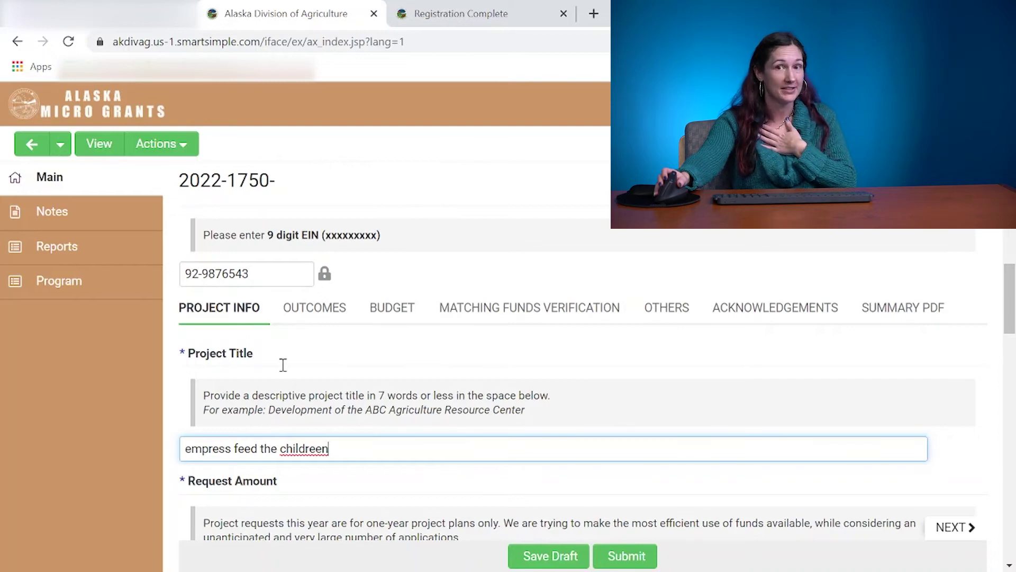
pyautogui.scroll(1, 284, 365)
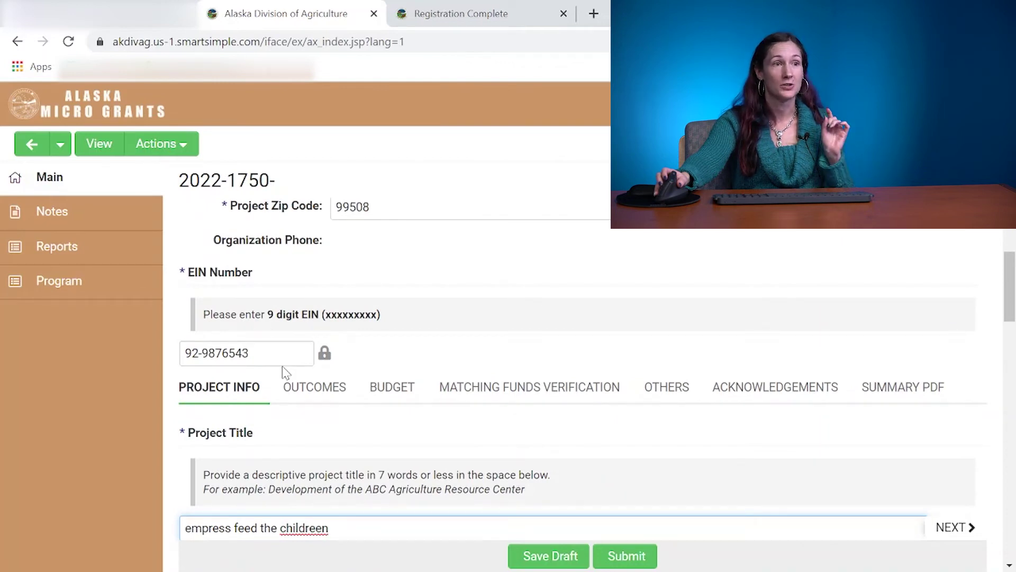
# Set the Request Amount to $7,500.
pyautogui.scroll(-5, 282, 367)
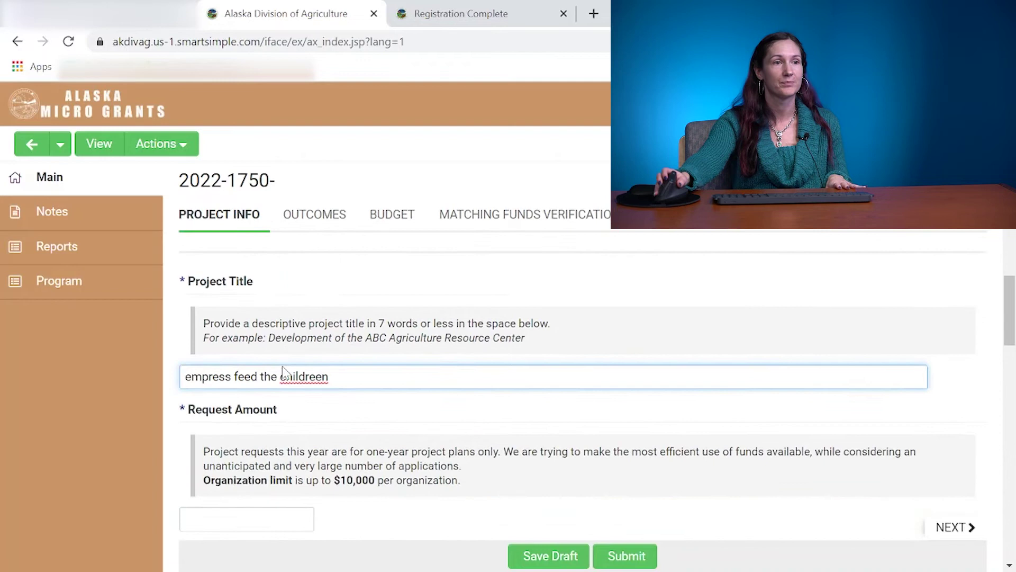
pyautogui.click(272, 365)
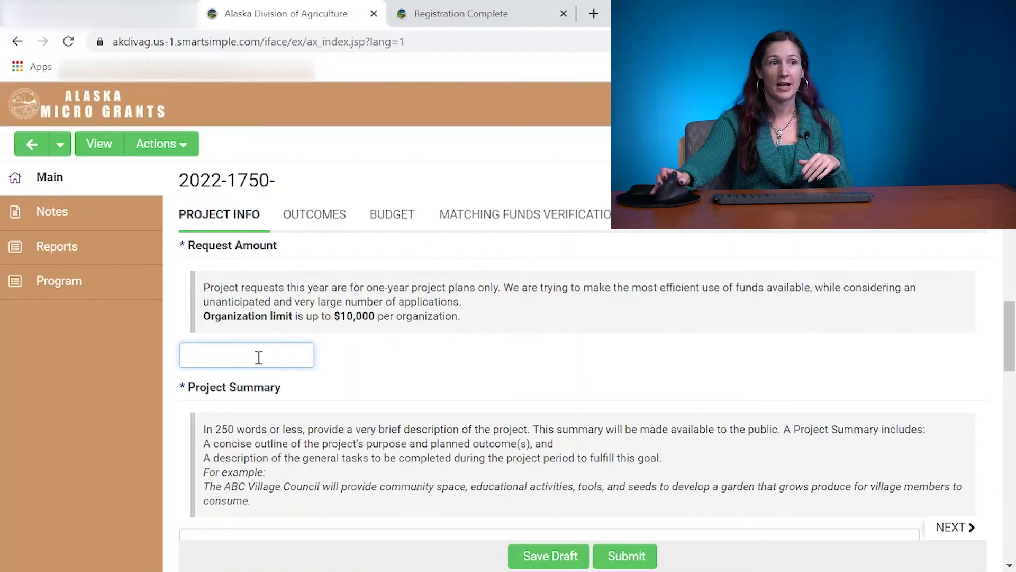
pyautogui.write('7,500')
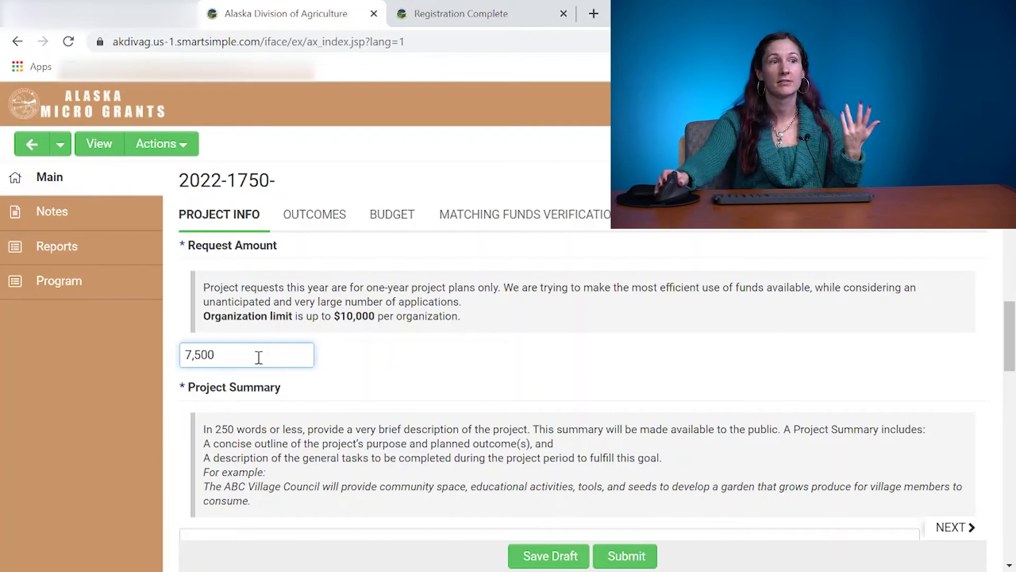
pyautogui.scroll(-5, 259, 357)
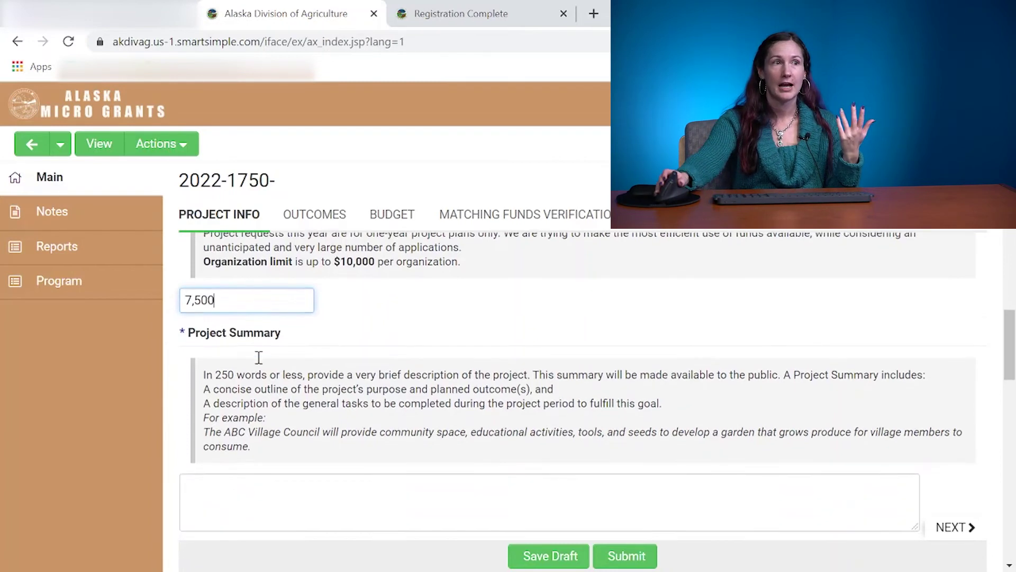
pyautogui.scroll(2, 259, 357)
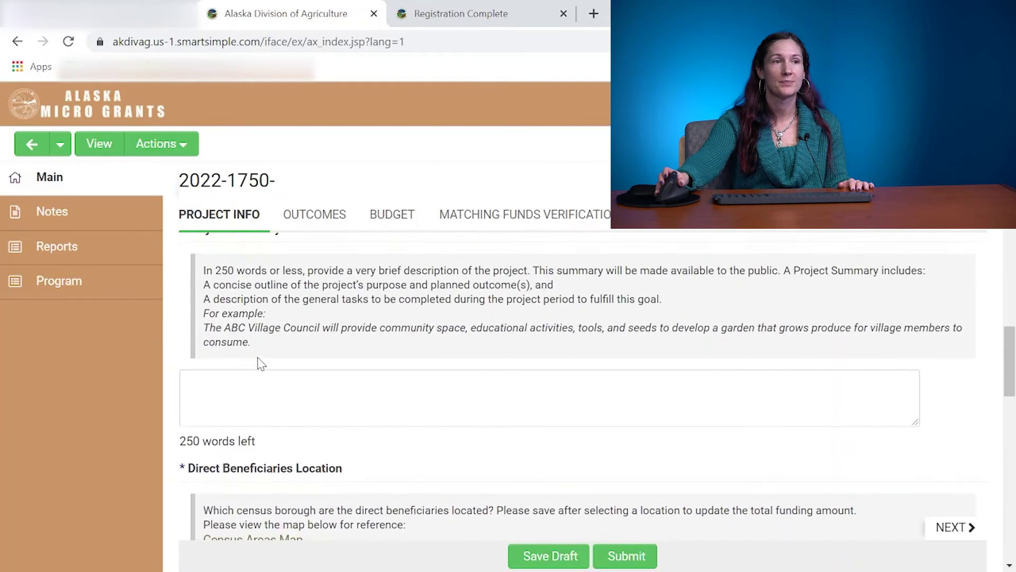
pyautogui.scroll(3, 259, 363)
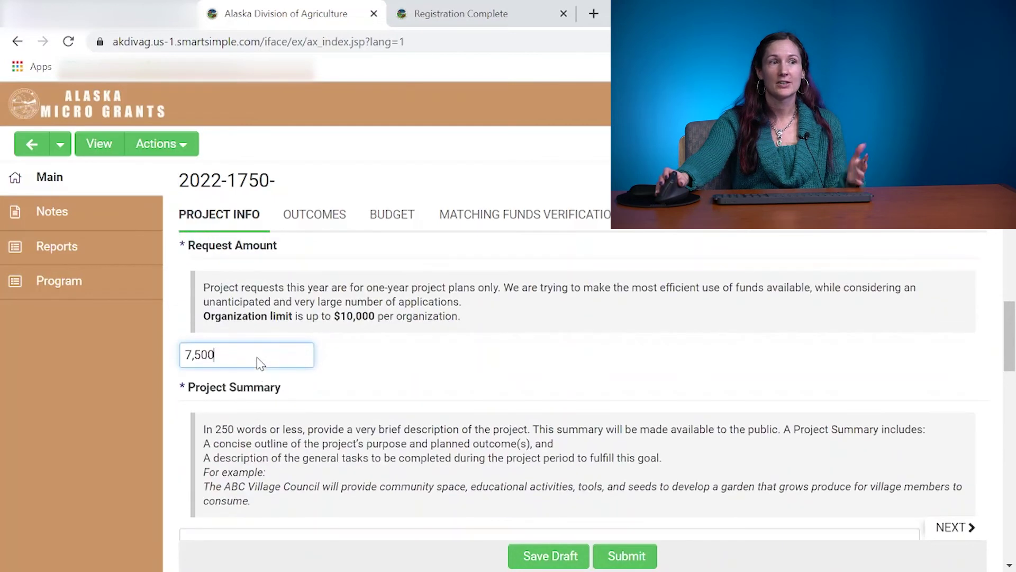
pyautogui.scroll(-2, 260, 363)
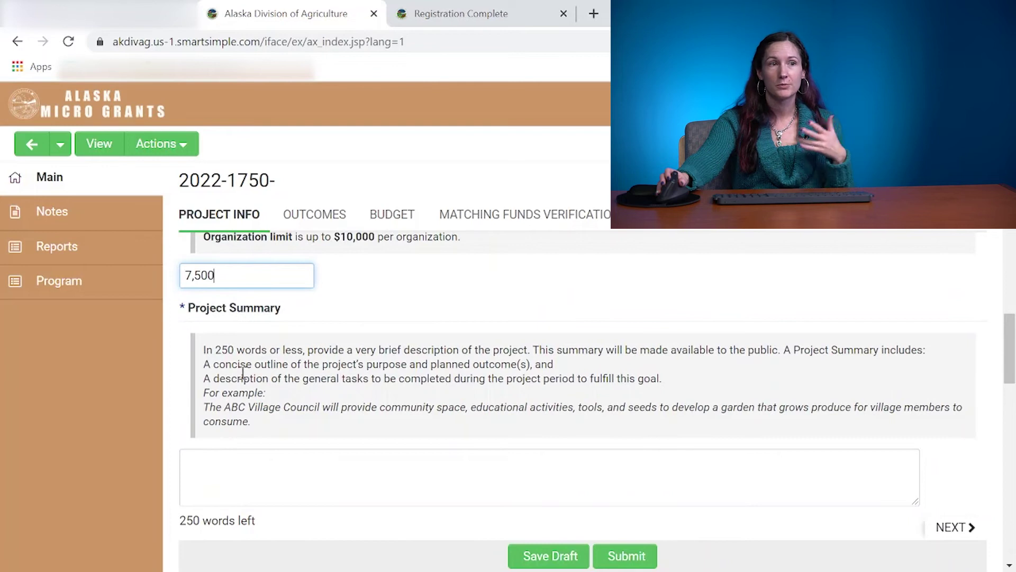
# Write 'Test' as the Project Summary.
pyautogui.click(217, 469)
pyautogui.write('Test')
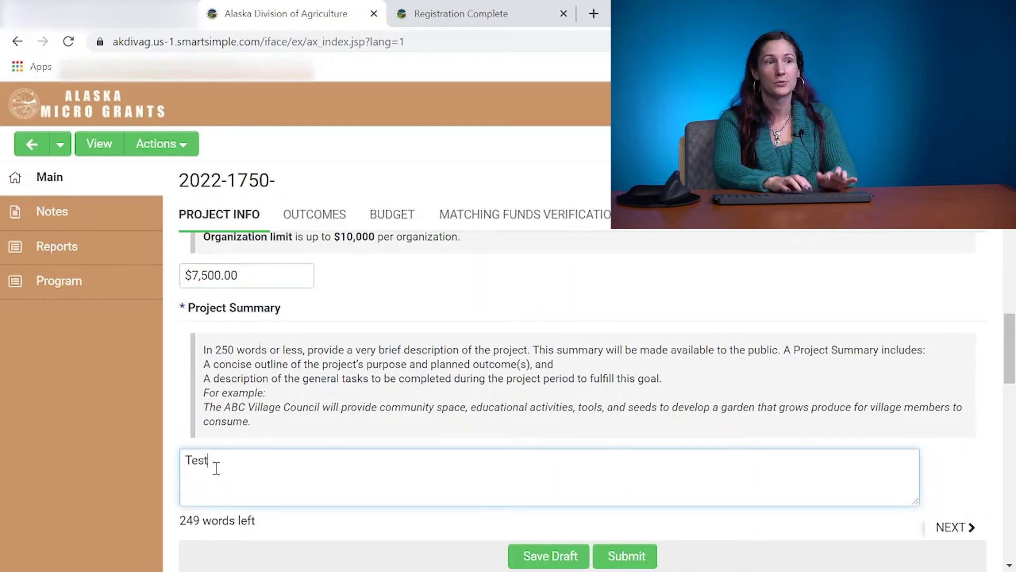
pyautogui.scroll(-1, 216, 469)
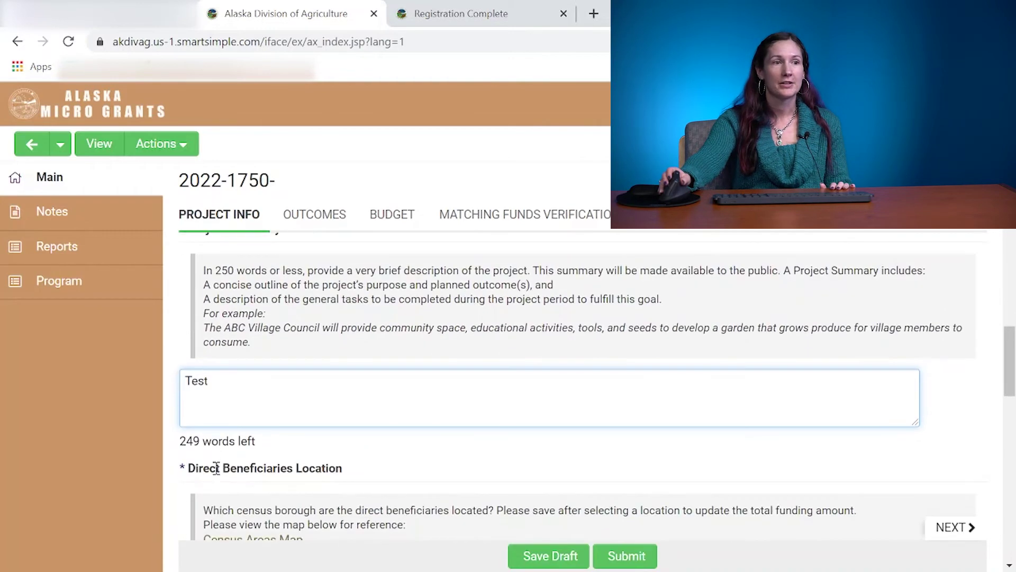
pyautogui.scroll(-1, 219, 473)
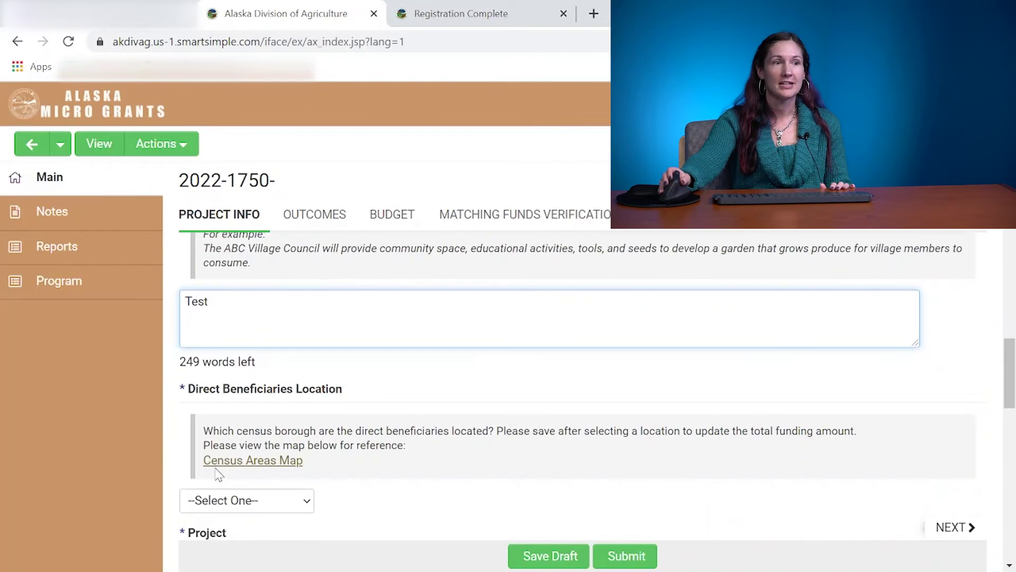
pyautogui.scroll(-1, 275, 429)
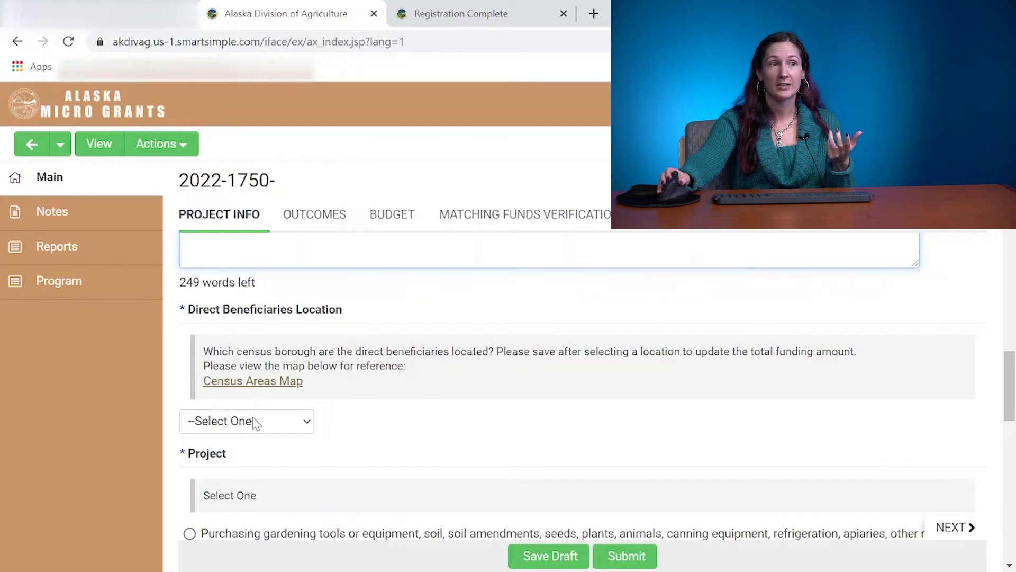
# Check the Census Areas Map, then pick Anchorage as the Direct Beneficiaries Location borough.
pyautogui.click(254, 423)
pyautogui.click(390, 411)
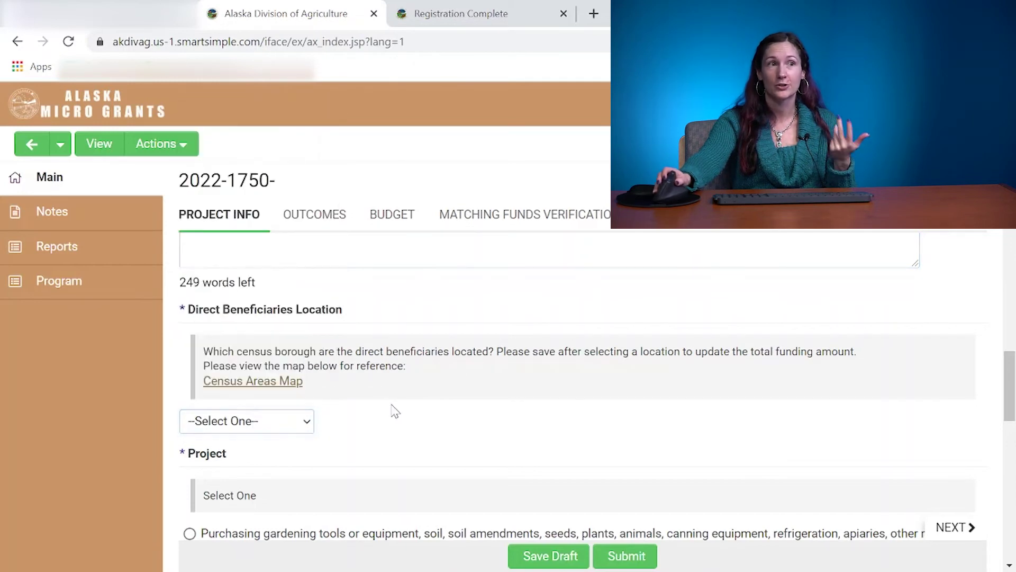
pyautogui.click(272, 389)
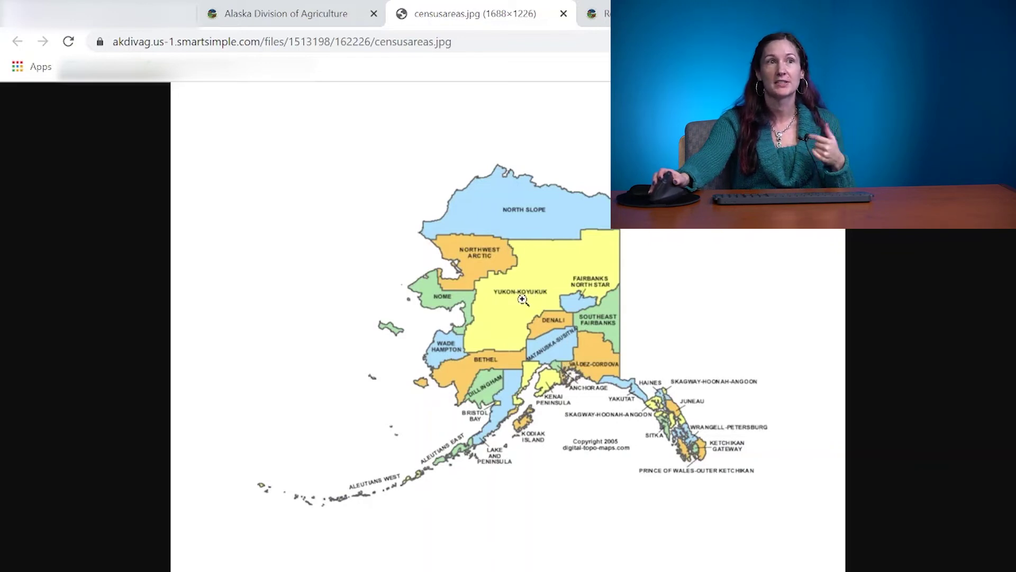
pyautogui.click(239, 14)
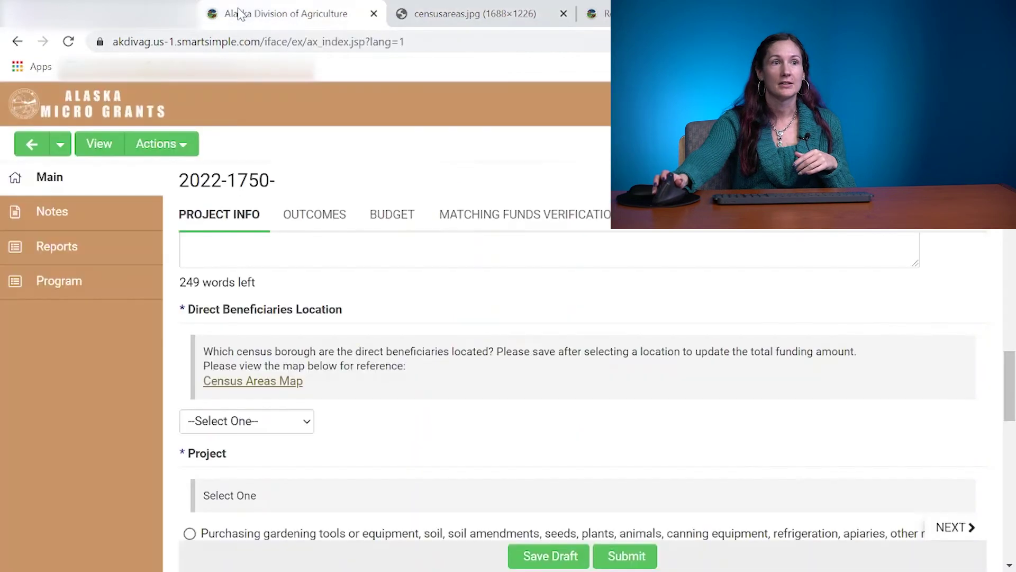
pyautogui.click(248, 421)
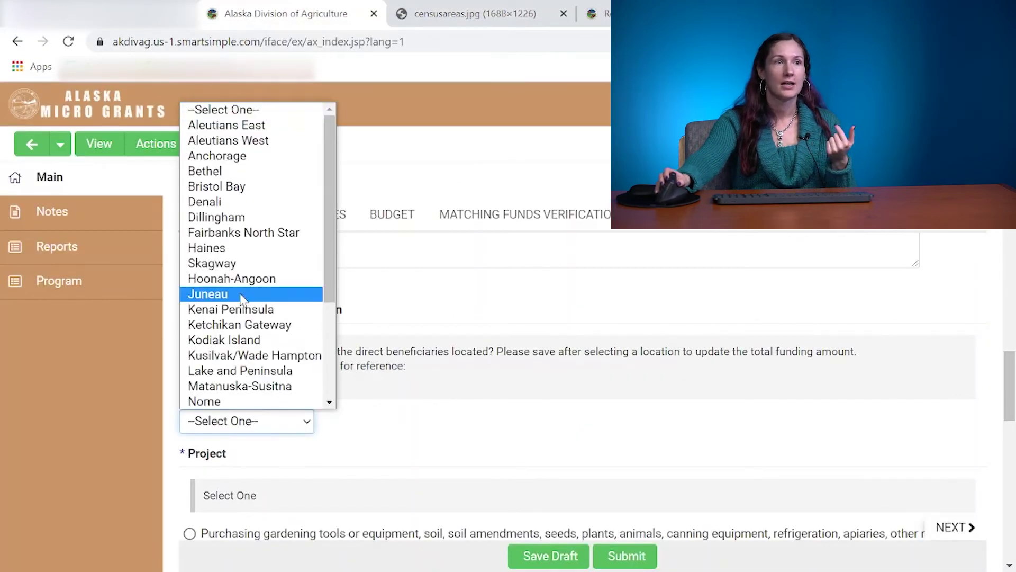
pyautogui.click(238, 159)
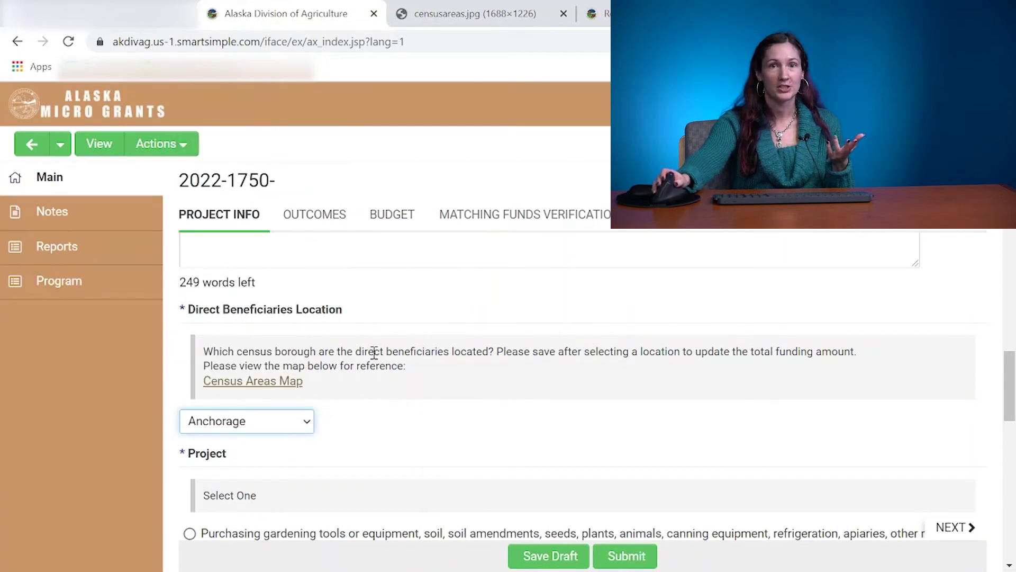
pyautogui.scroll(-3, 374, 353)
pyautogui.scroll(-1, 374, 353)
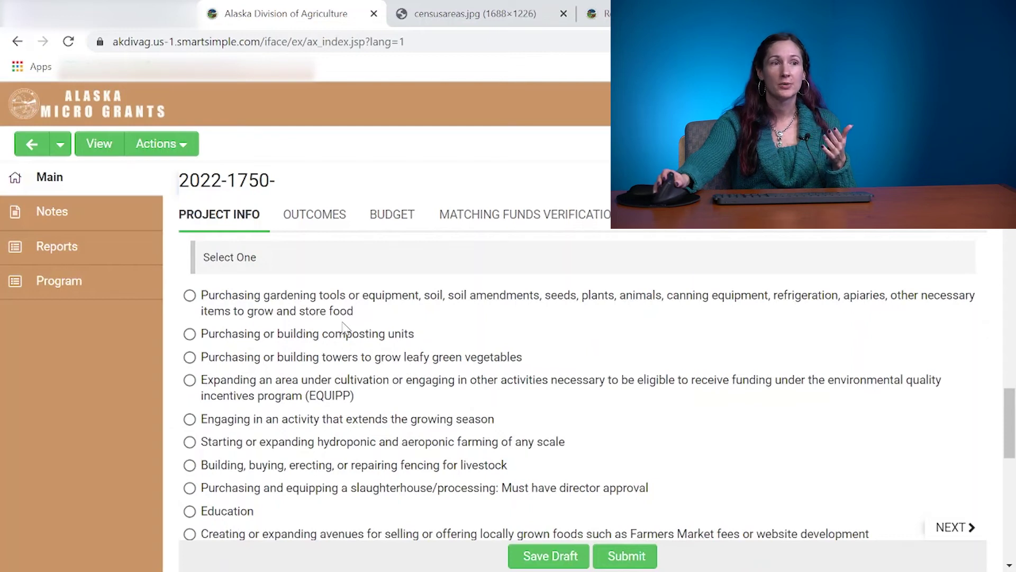
# Select 'Engaging in an activity that extends the growing season' as the project activity.
pyautogui.scroll(-1, 343, 328)
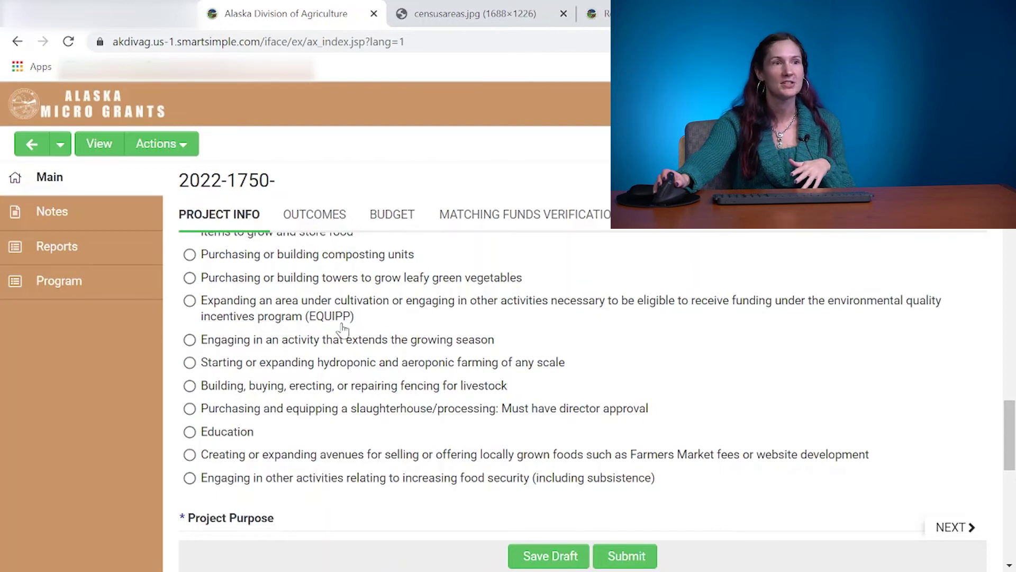
pyautogui.scroll(1, 310, 307)
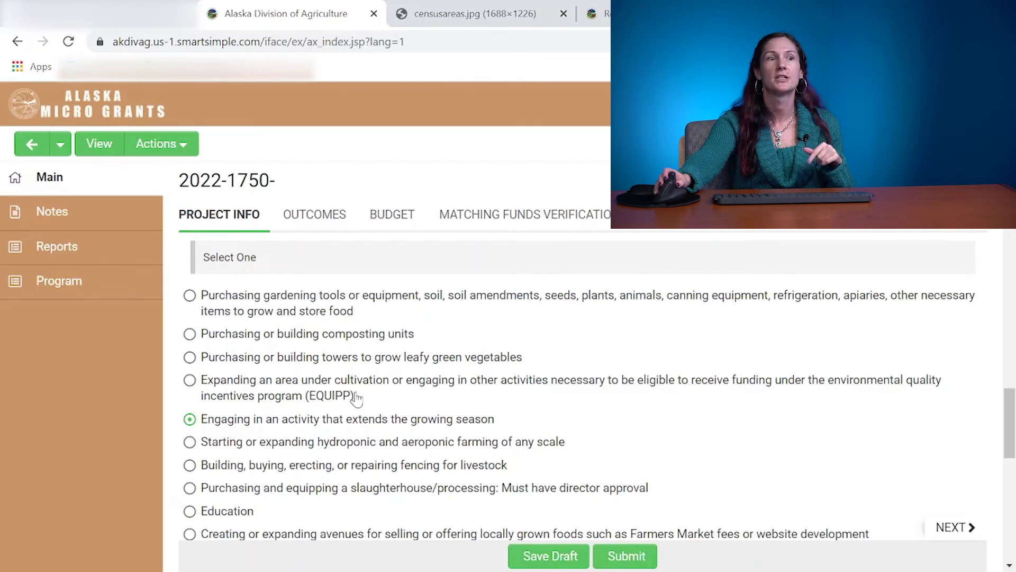
pyautogui.scroll(-3, 357, 397)
pyautogui.scroll(-1, 356, 398)
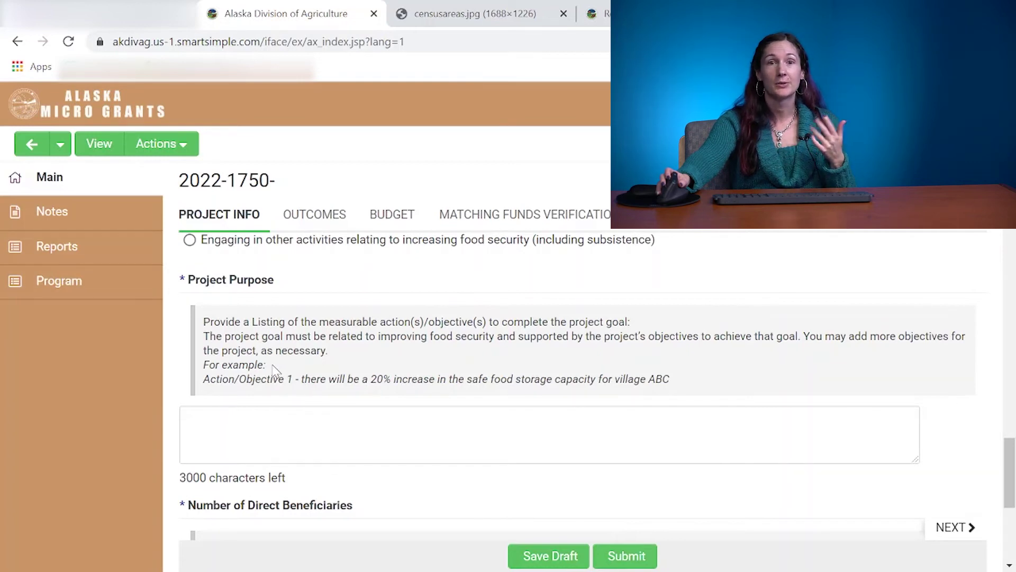
# Enter 'Test' as the Project Purpose and 100 as the Number of Direct Beneficiaries.
pyautogui.click(227, 434)
pyautogui.write('Test')
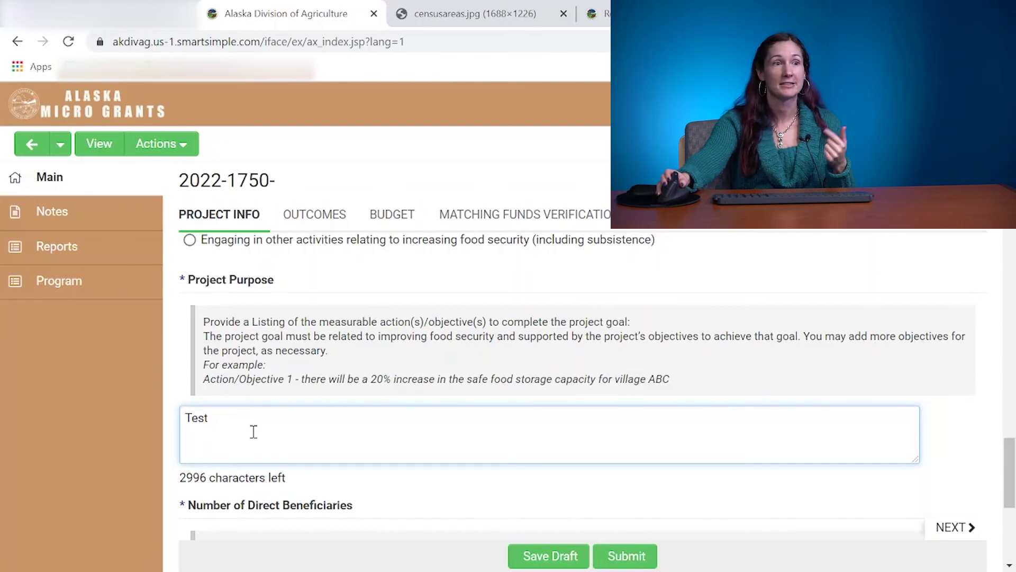
pyautogui.scroll(-3, 254, 431)
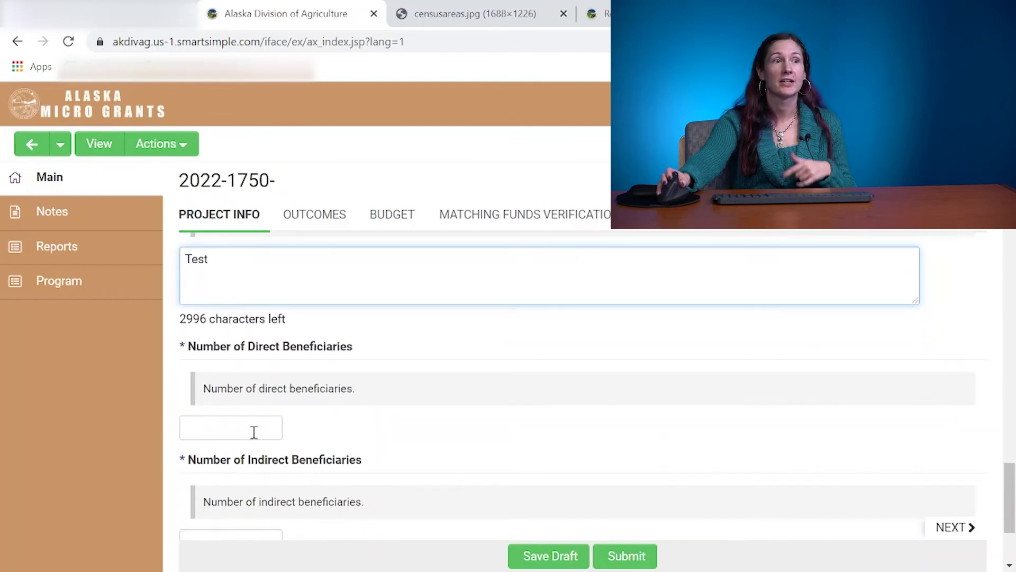
pyautogui.click(244, 436)
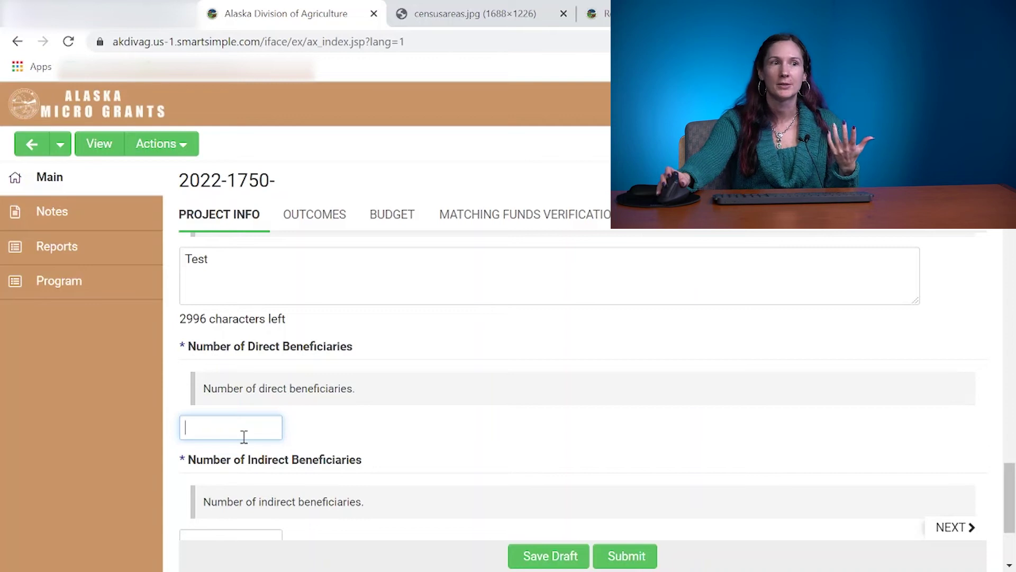
pyautogui.write('100')
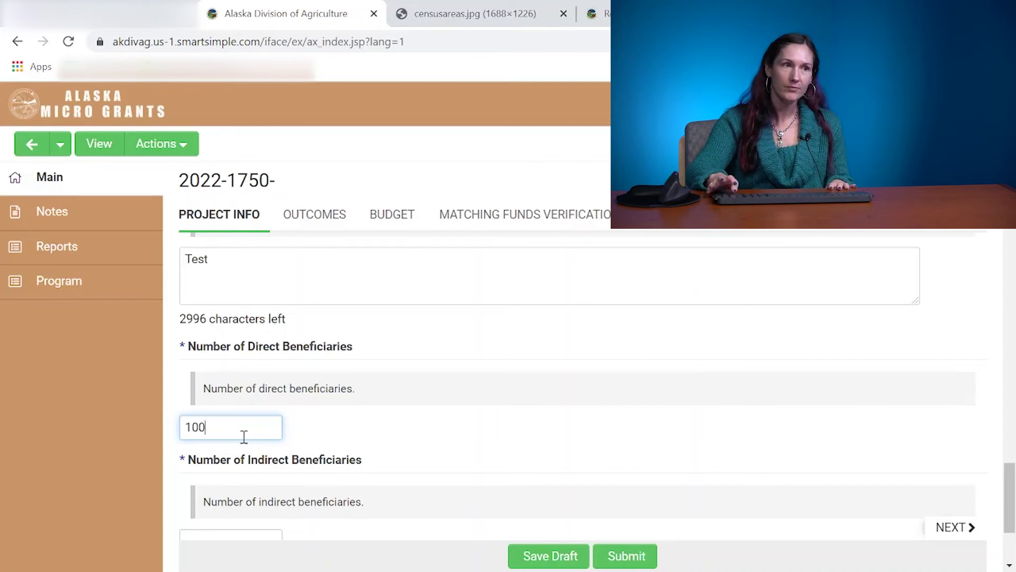
pyautogui.scroll(-2, 244, 437)
# Enter 150 indirect beneficiaries, answer Yes to a prior Micro Grant, and save the draft.
pyautogui.click(238, 457)
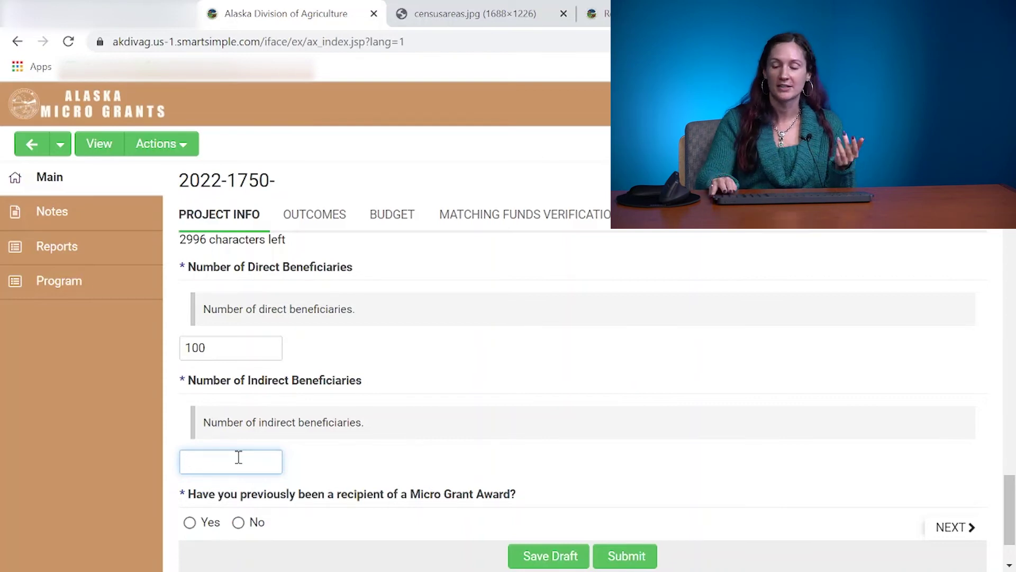
pyautogui.write('50')
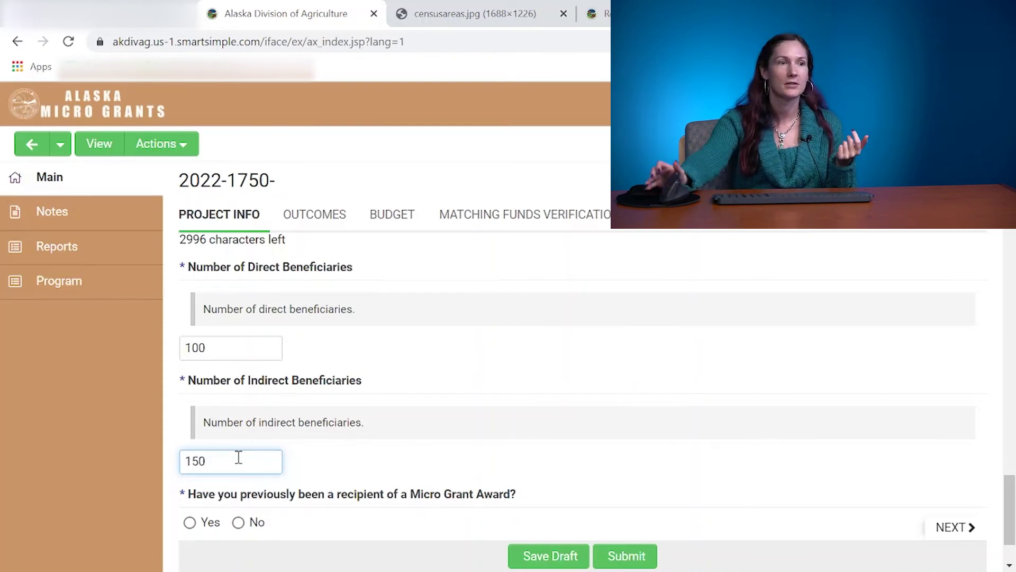
pyautogui.scroll(-1, 241, 463)
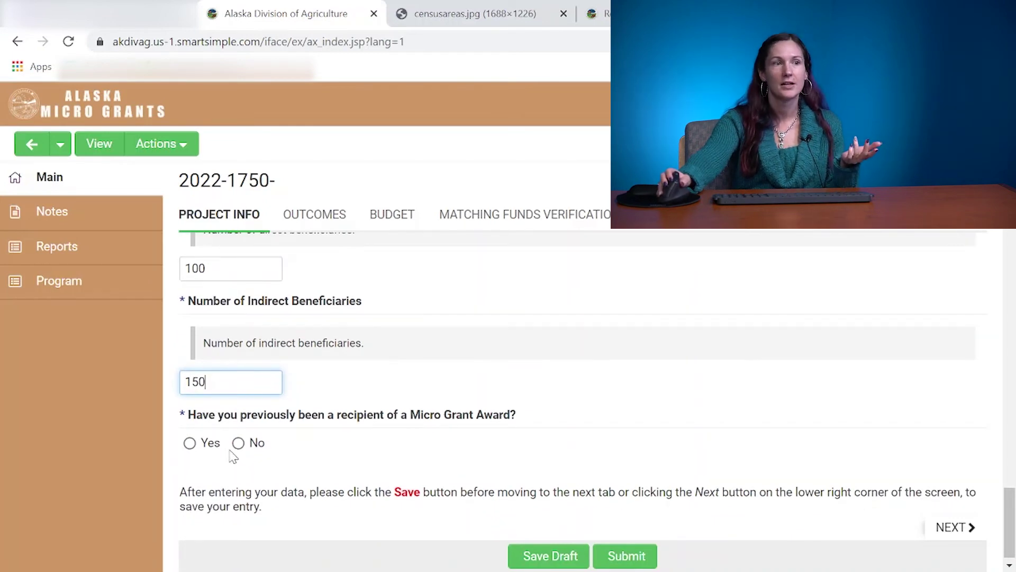
pyautogui.click(189, 445)
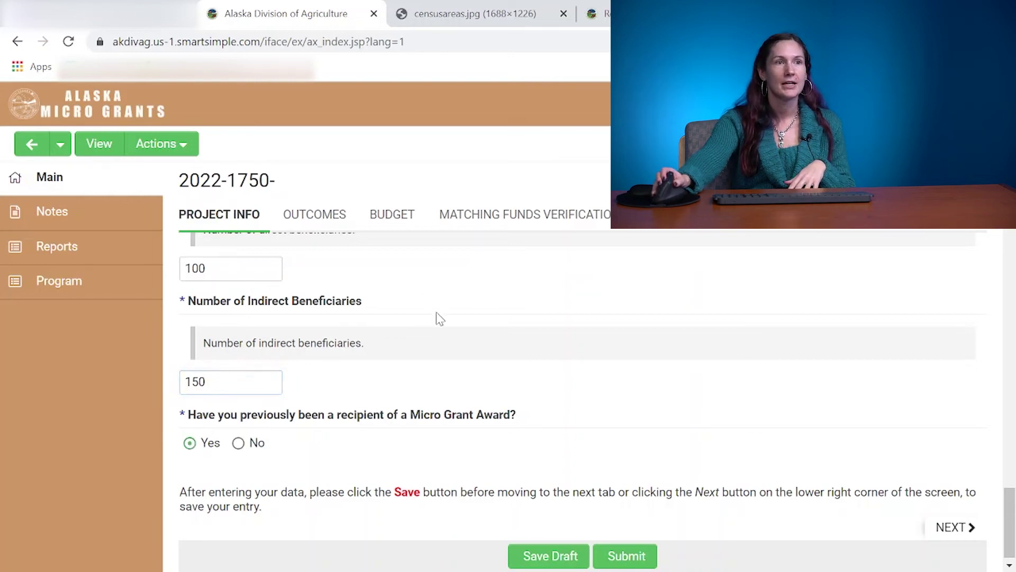
pyautogui.click(535, 554)
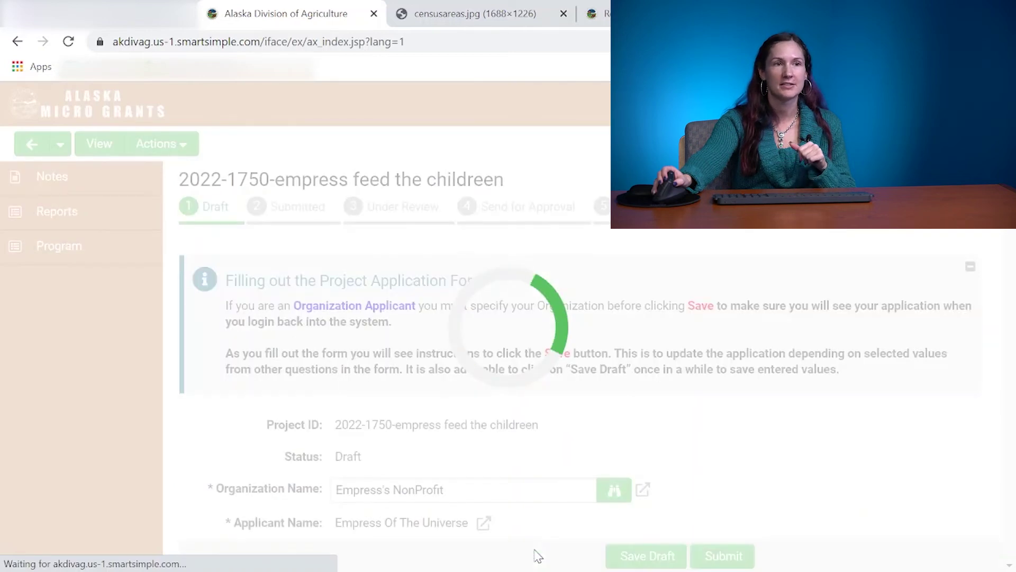
# On the Outcomes tab, fill the data collection plan with 'Test' and save the draft.
pyautogui.scroll(-7, 419, 405)
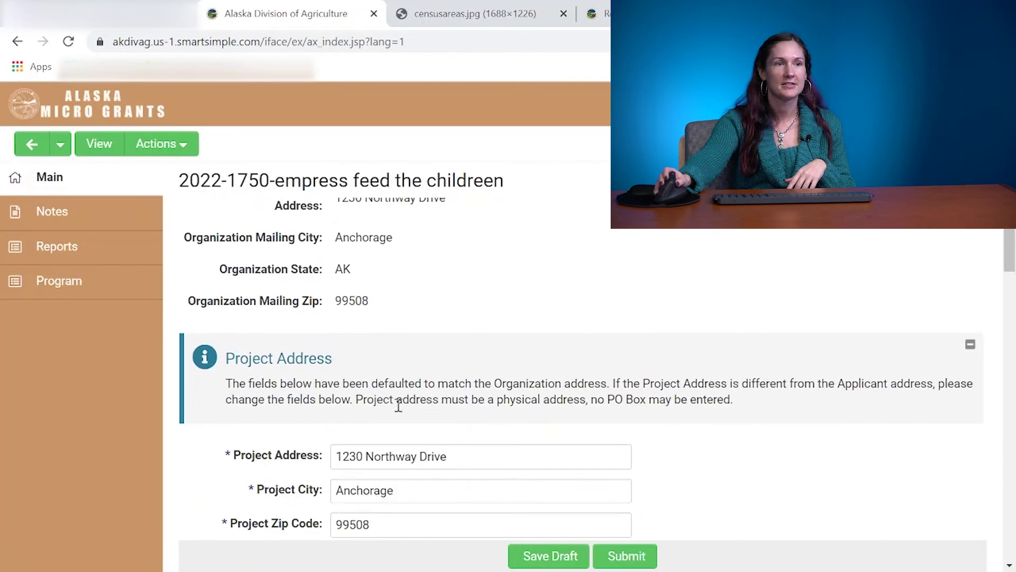
pyautogui.scroll(-6, 398, 406)
pyautogui.click(318, 395)
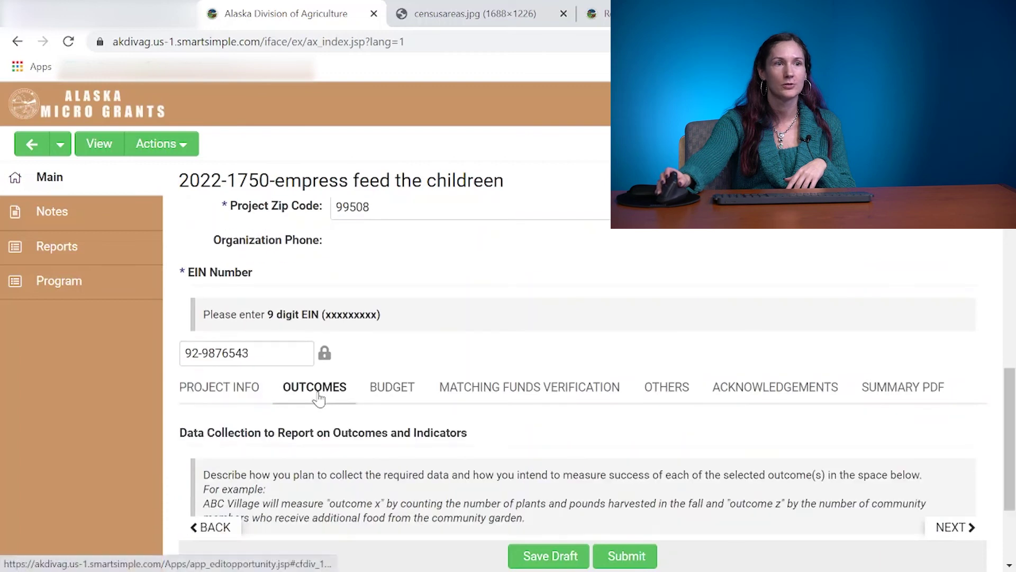
pyautogui.scroll(-3, 323, 401)
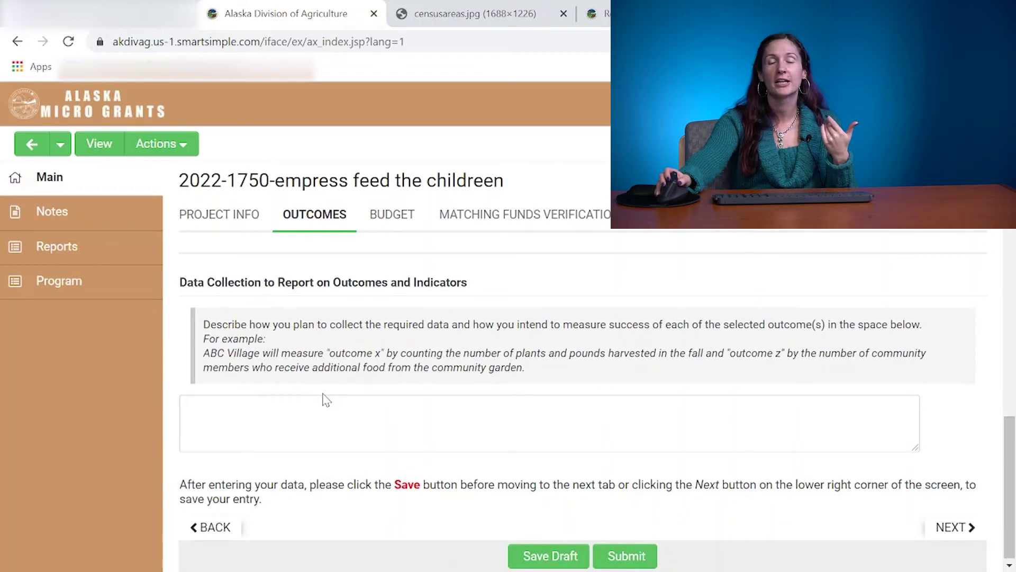
pyautogui.click(312, 405)
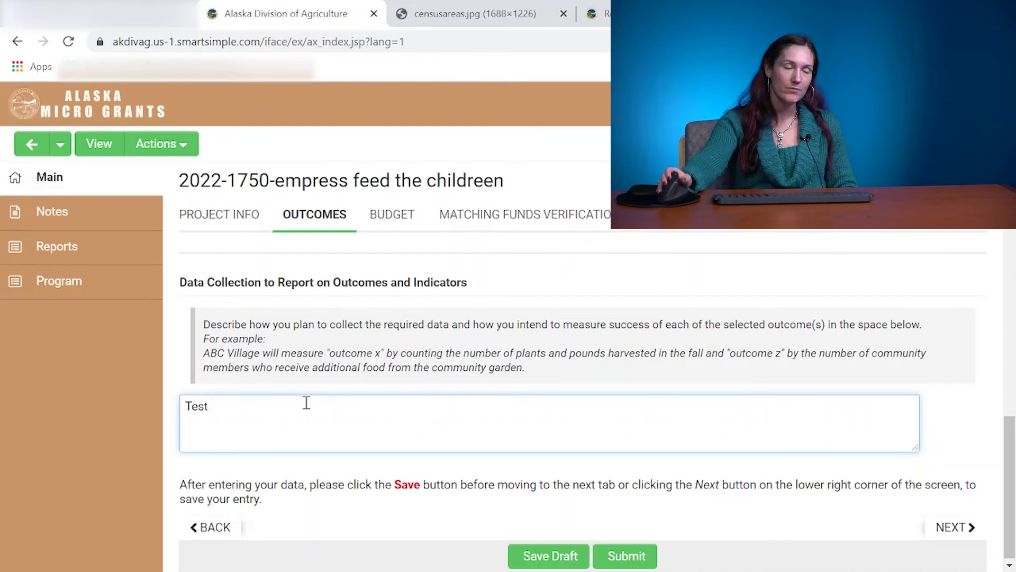
pyautogui.click(532, 555)
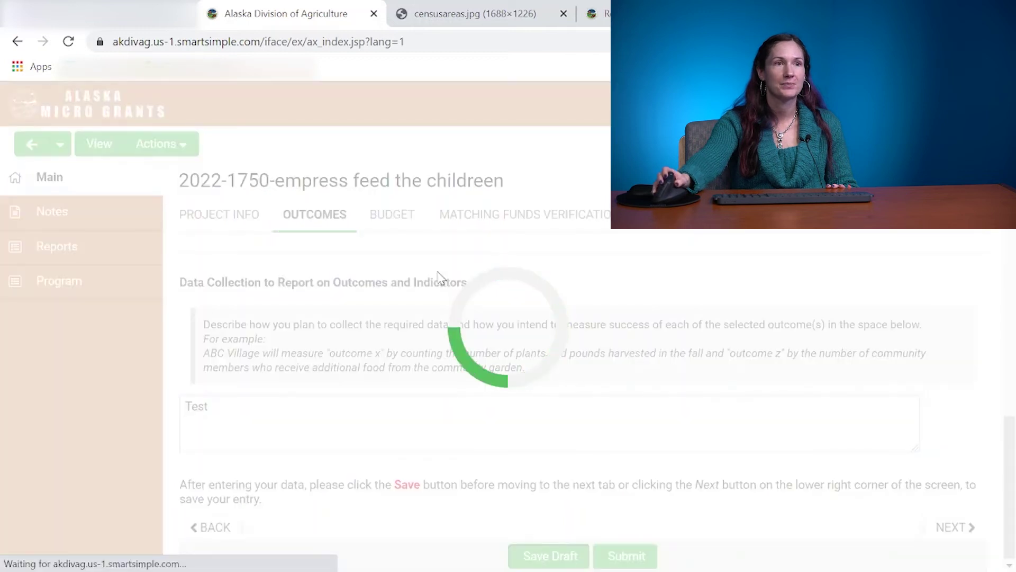
pyautogui.scroll(-10, 454, 375)
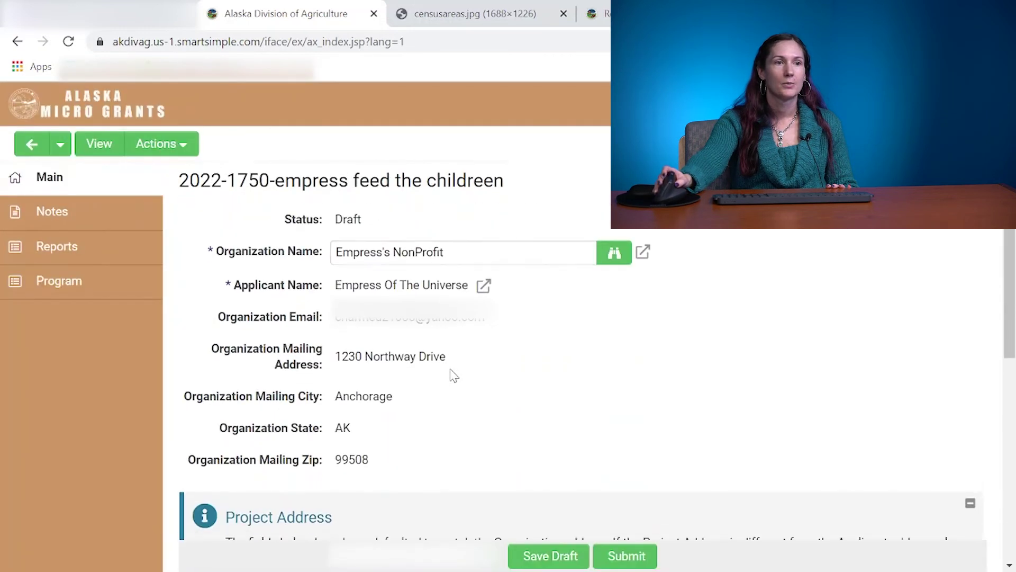
pyautogui.scroll(-3, 454, 374)
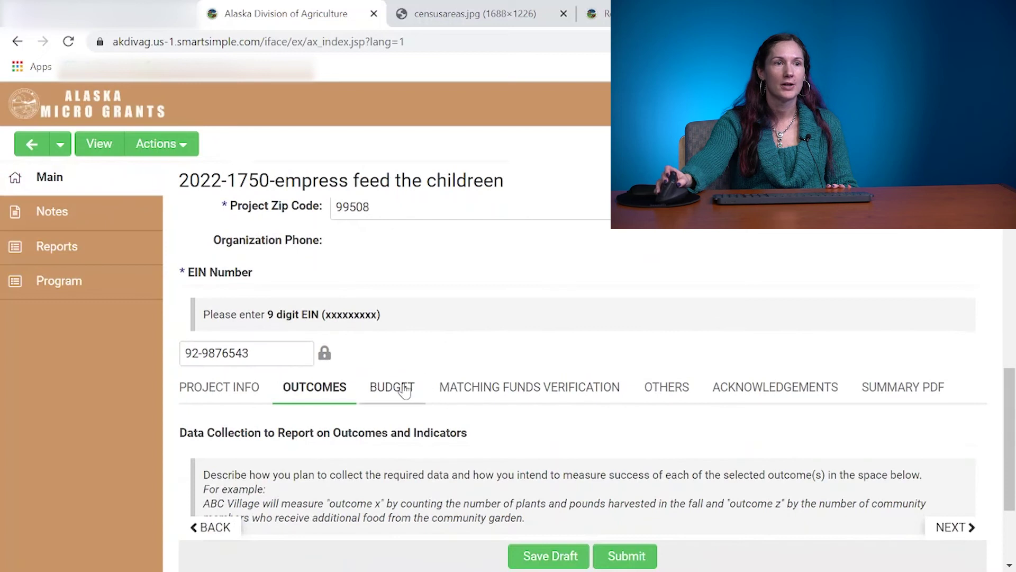
# Go to the Budget tab and open the Equipment table.
pyautogui.click(404, 389)
pyautogui.scroll(-2, 404, 389)
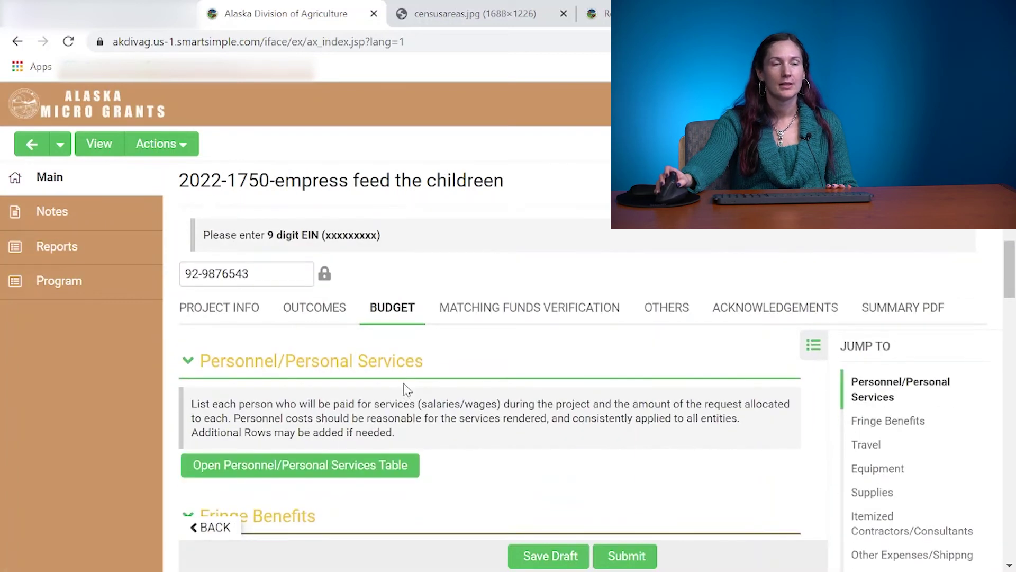
pyautogui.scroll(-2, 404, 389)
pyautogui.scroll(-4, 405, 383)
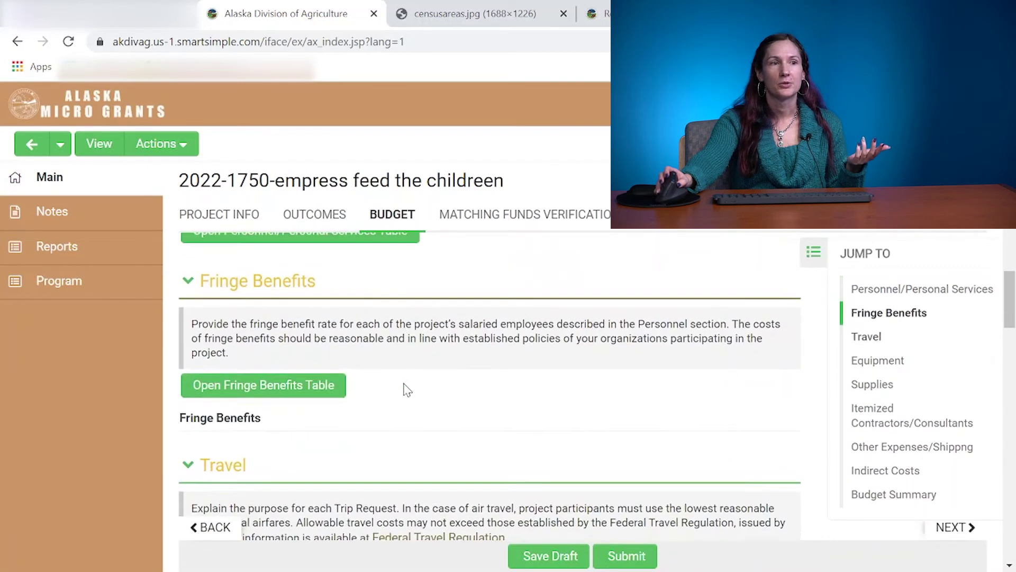
pyautogui.scroll(4, 405, 389)
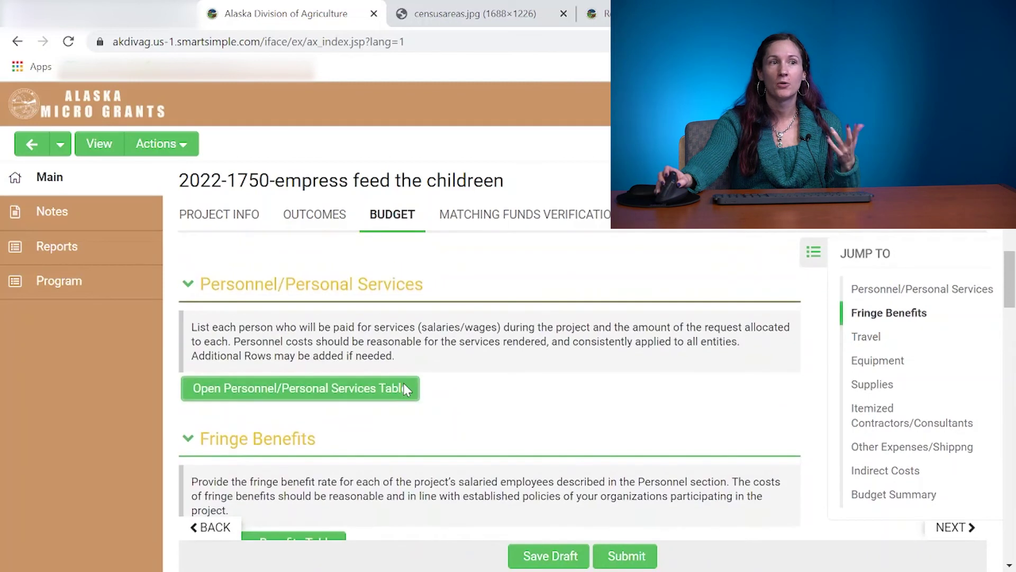
pyautogui.scroll(-5, 404, 383)
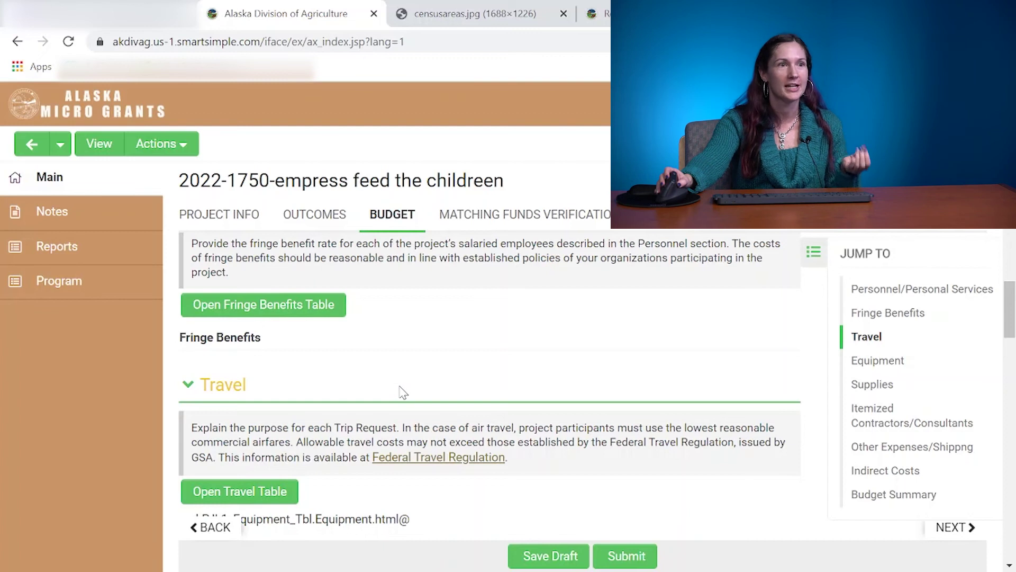
pyautogui.scroll(-6, 402, 391)
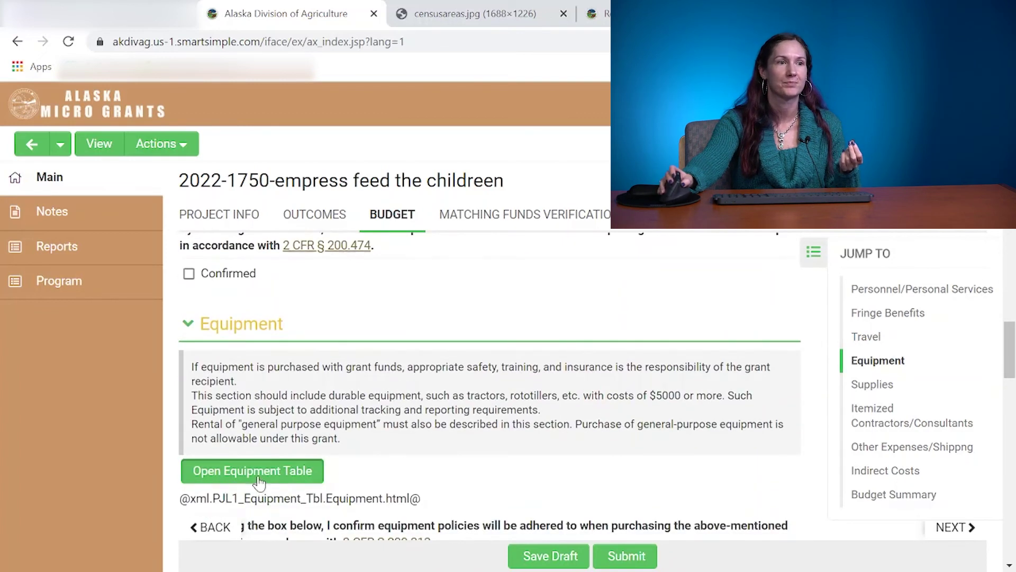
pyautogui.click(261, 475)
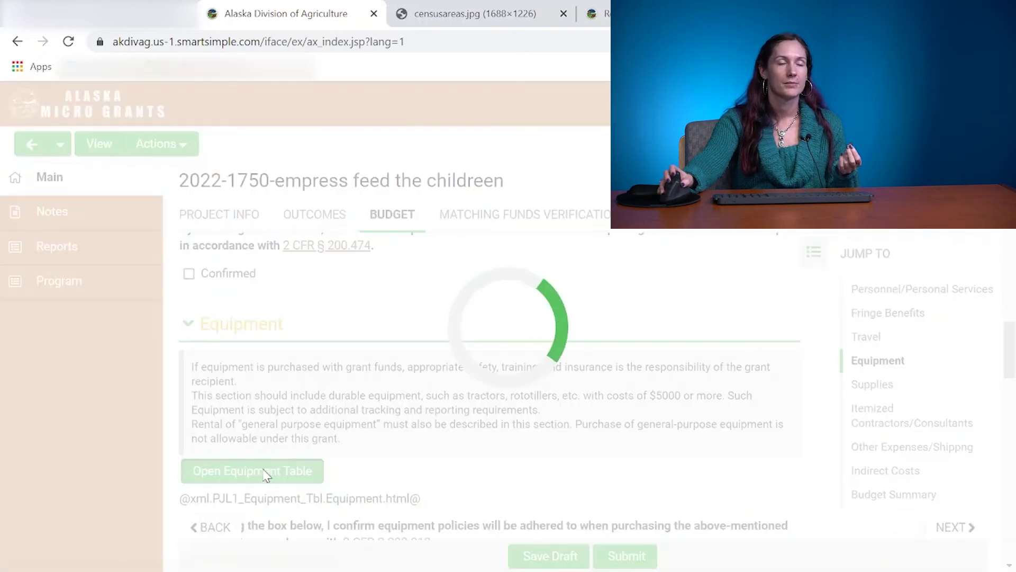
# Add a 'Greenhouse' row to the Equipment table, marked as a Purchase.
pyautogui.scroll(-4, 134, 270)
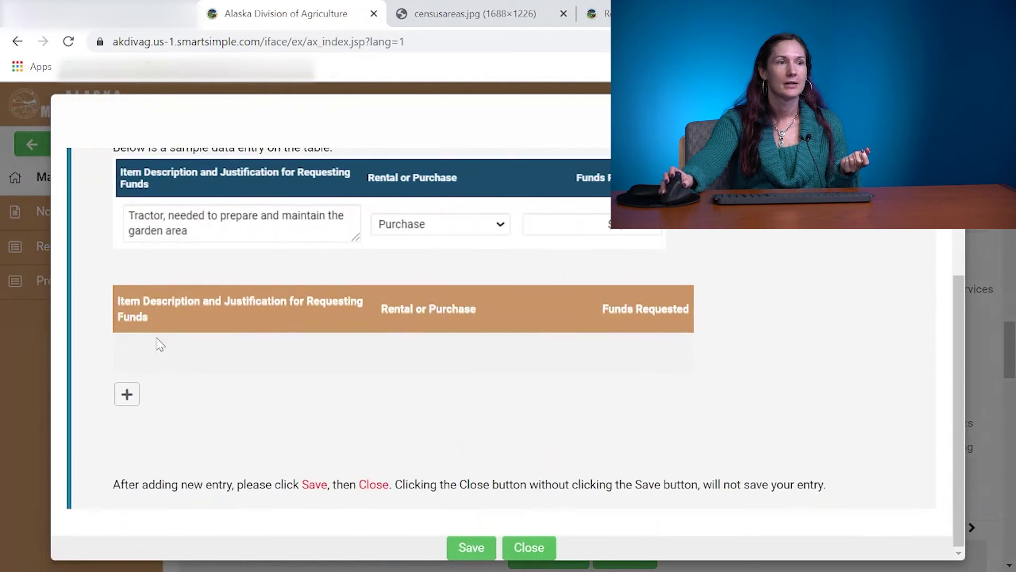
pyautogui.click(126, 393)
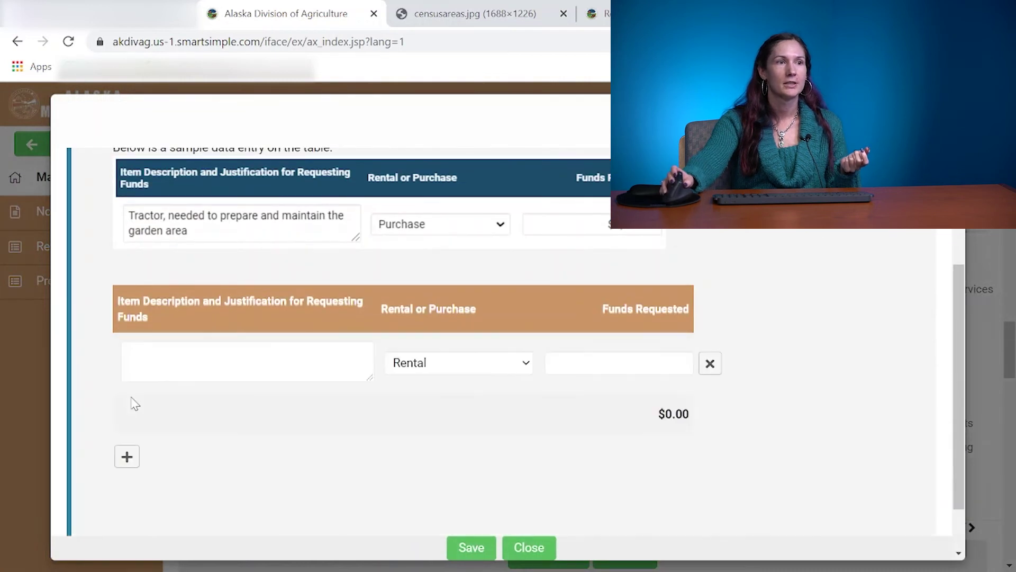
pyautogui.click(148, 363)
pyautogui.write('Greenhouse')
pyautogui.press('Tab')
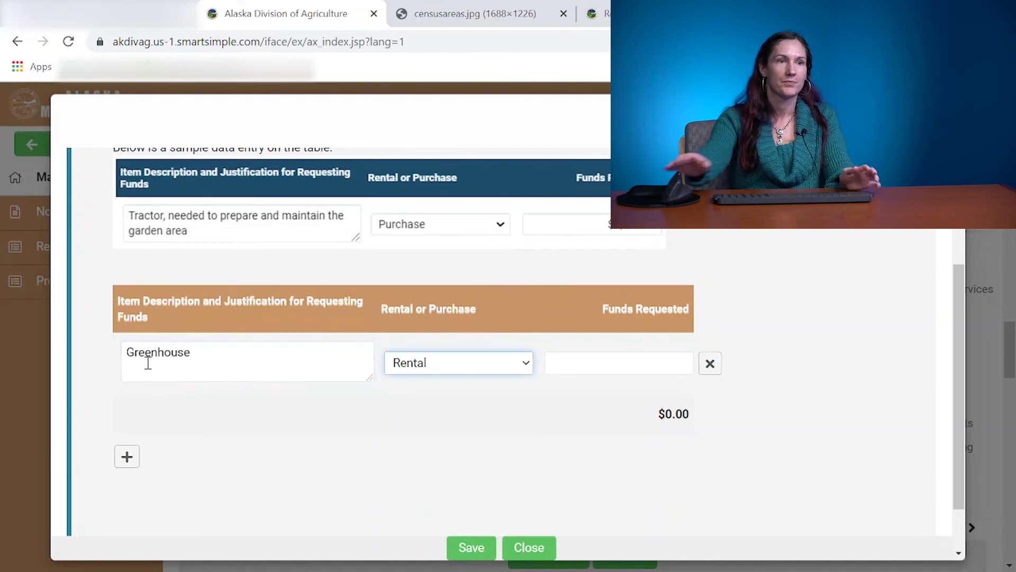
pyautogui.click(422, 369)
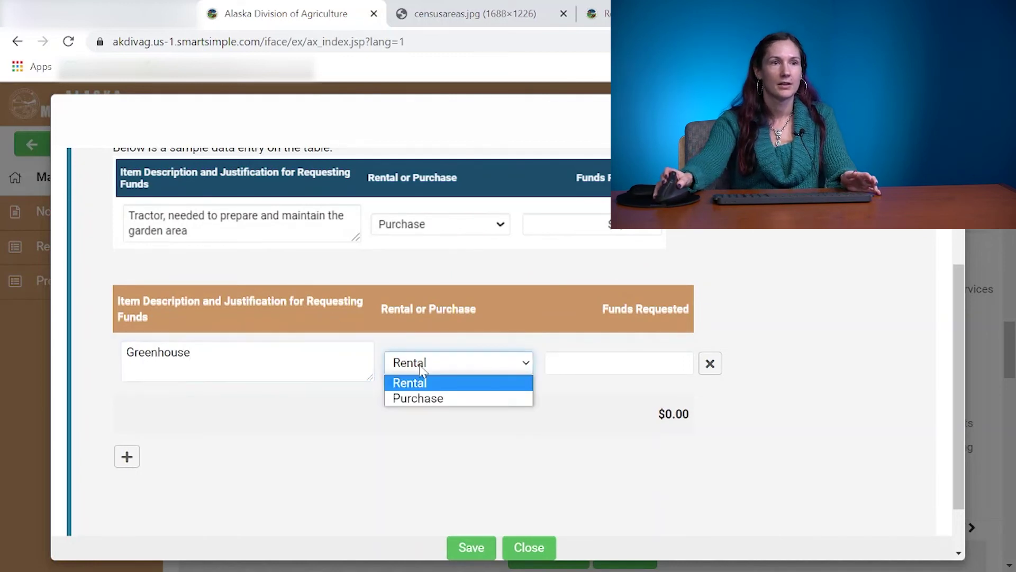
pyautogui.click(427, 398)
# Request $6,000.00 for the greenhouse, then save and close the Equipment table.
pyautogui.click(586, 356)
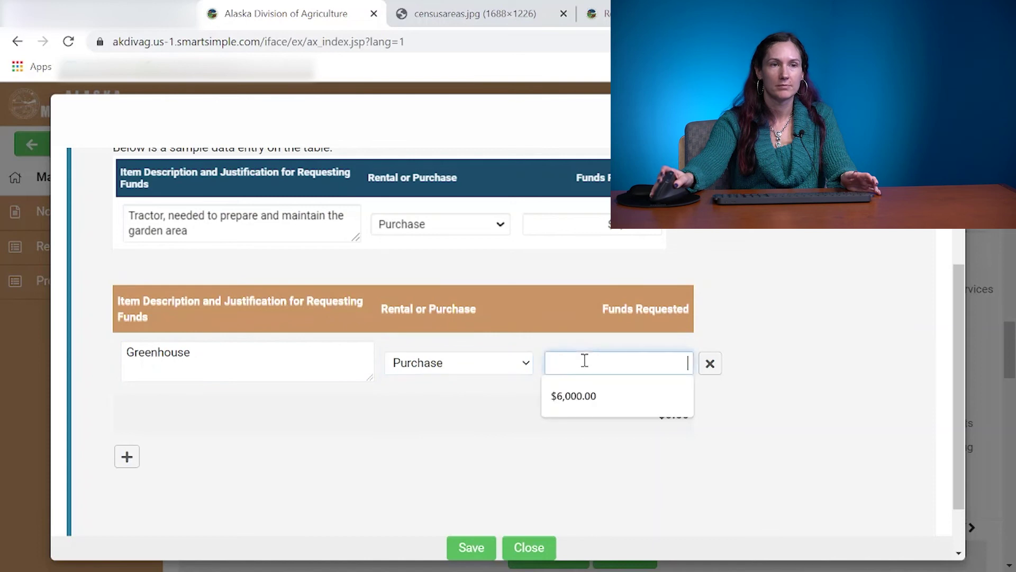
pyautogui.click(589, 412)
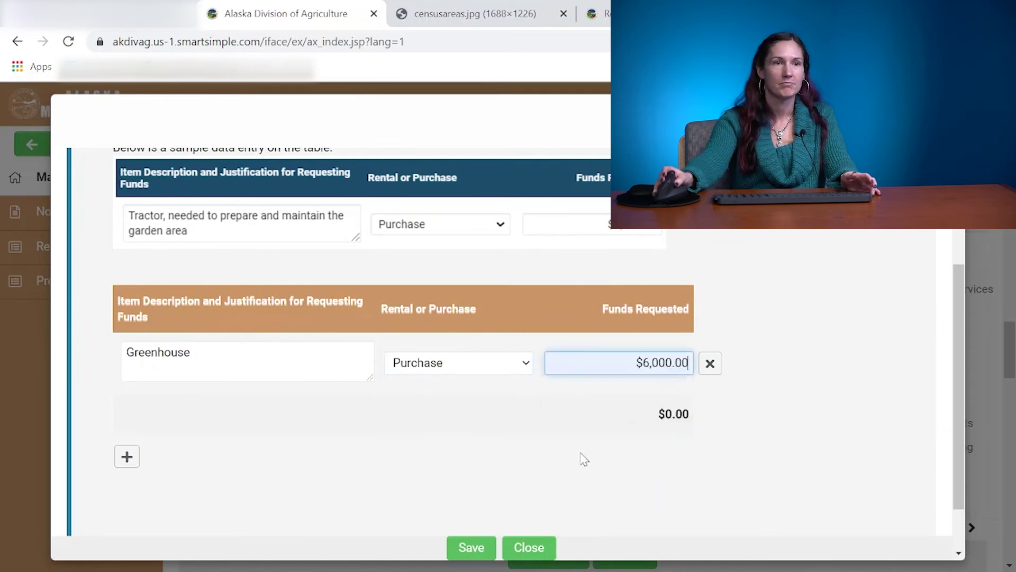
pyautogui.click(476, 551)
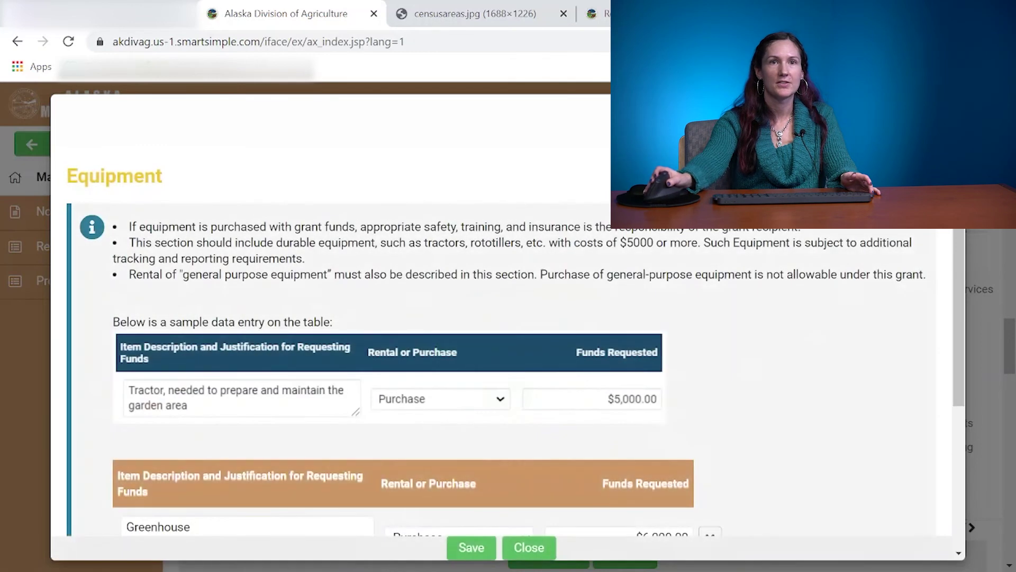
pyautogui.click(529, 547)
pyautogui.scroll(-5, 815, 278)
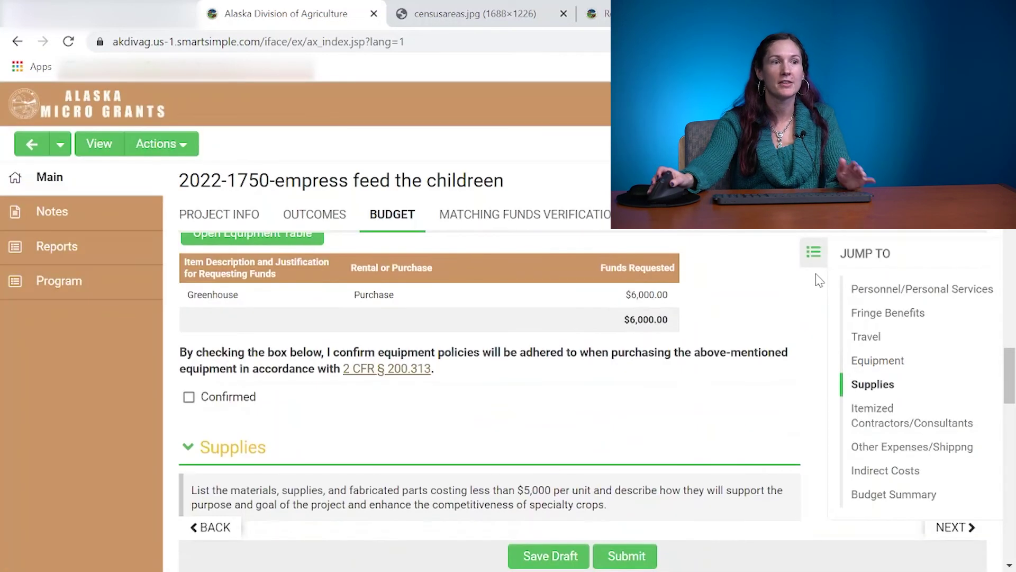
pyautogui.scroll(-3, 812, 275)
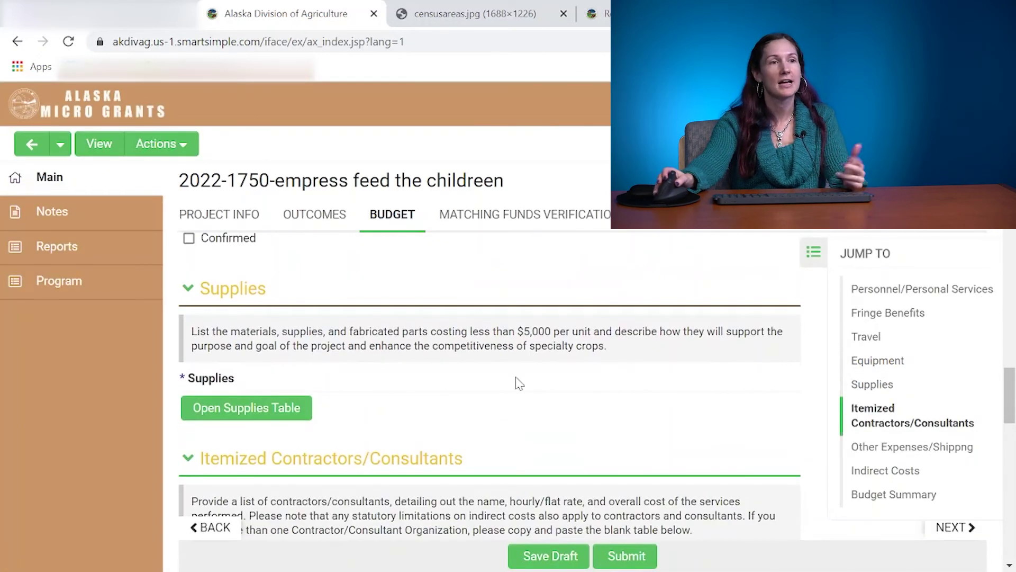
# Open the Supplies table and add a row described as 'Supplies'.
pyautogui.click(242, 414)
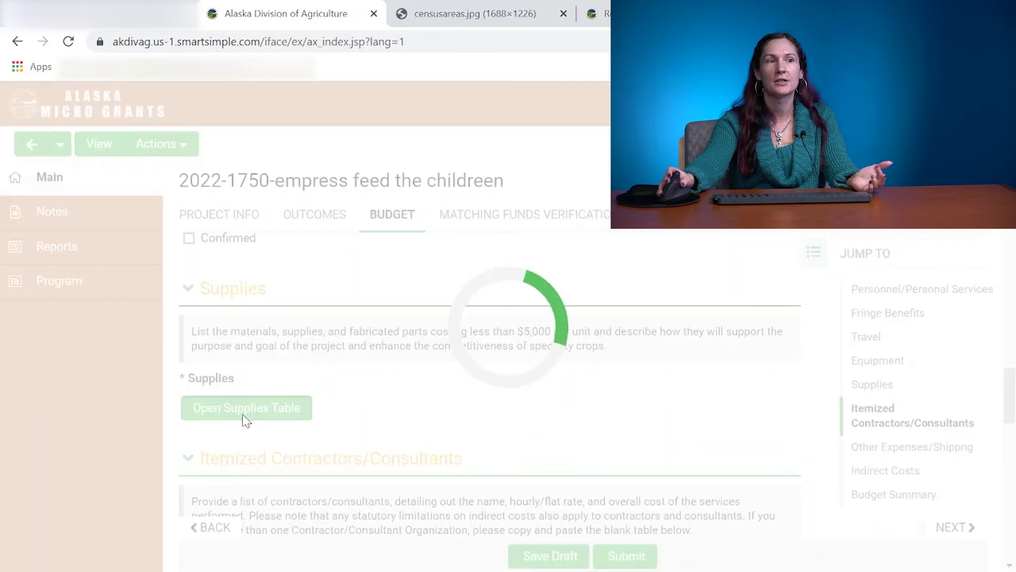
pyautogui.scroll(-2, 242, 414)
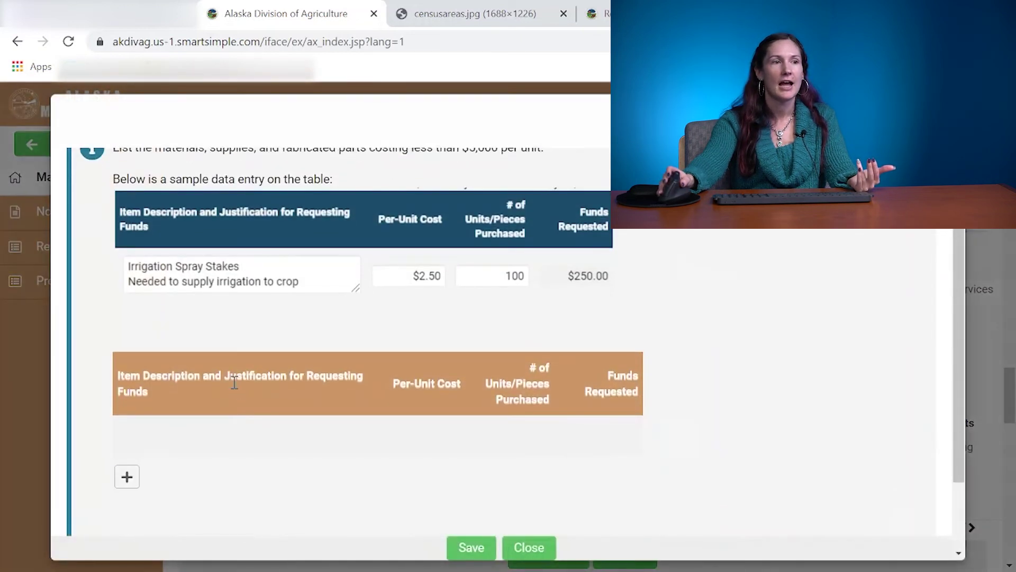
pyautogui.click(128, 478)
pyautogui.click(160, 445)
pyautogui.write('Supplies')
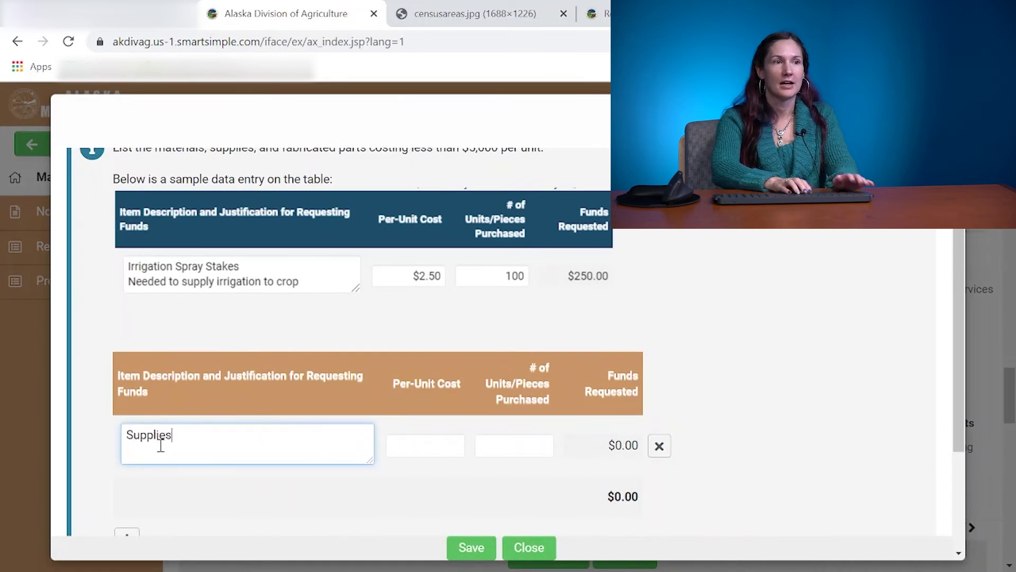
# Enter a $1,500 per-unit cost for 1 unit, then save and close the table.
pyautogui.press('Tab')
pyautogui.write('1500')
pyautogui.press('Tab')
pyautogui.write('1')
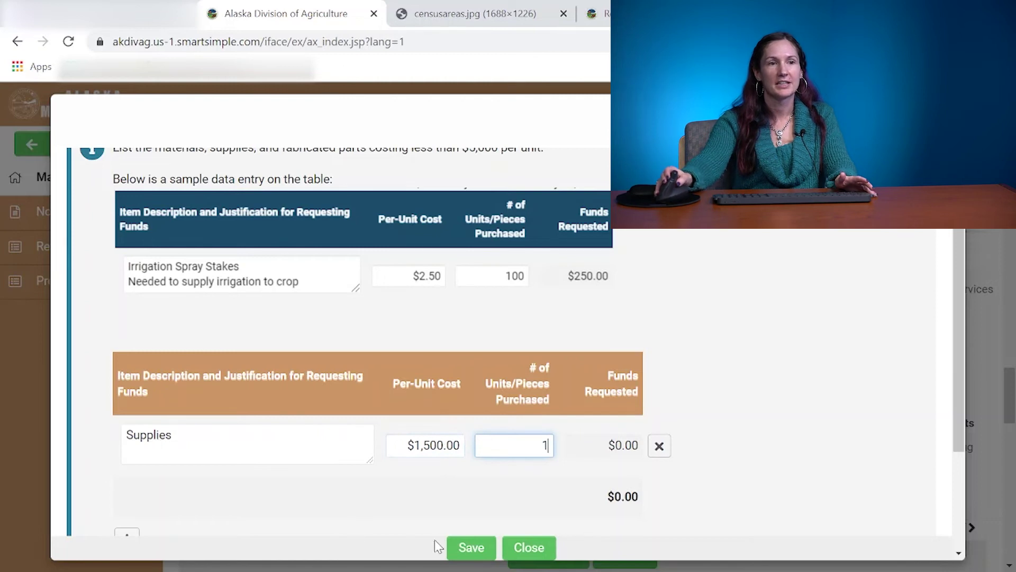
pyautogui.click(470, 549)
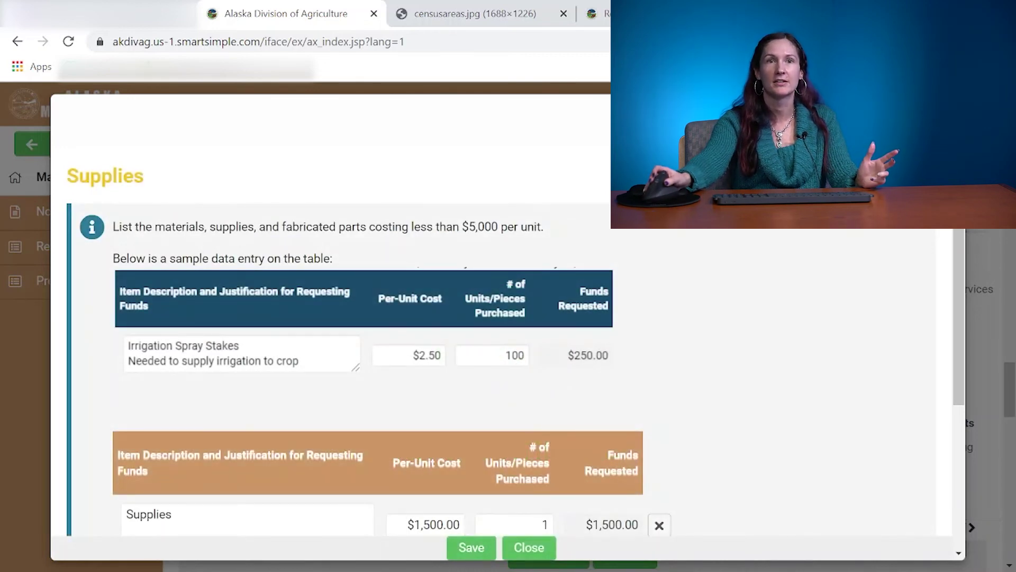
pyautogui.click(529, 547)
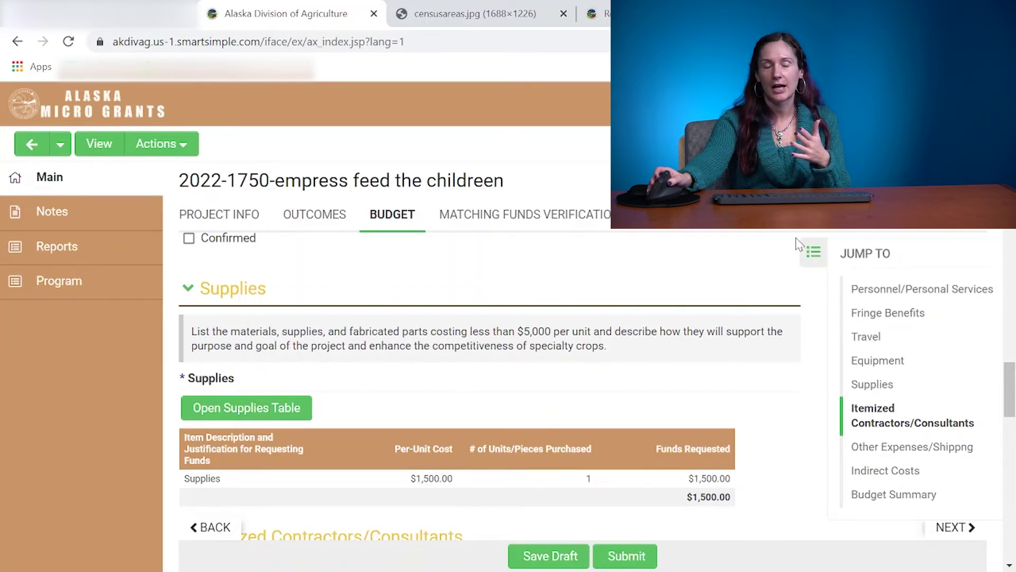
# Save the draft and review the Budget Summary: $7,500.00 total, $750.00 minimum match.
pyautogui.scroll(-8, 800, 244)
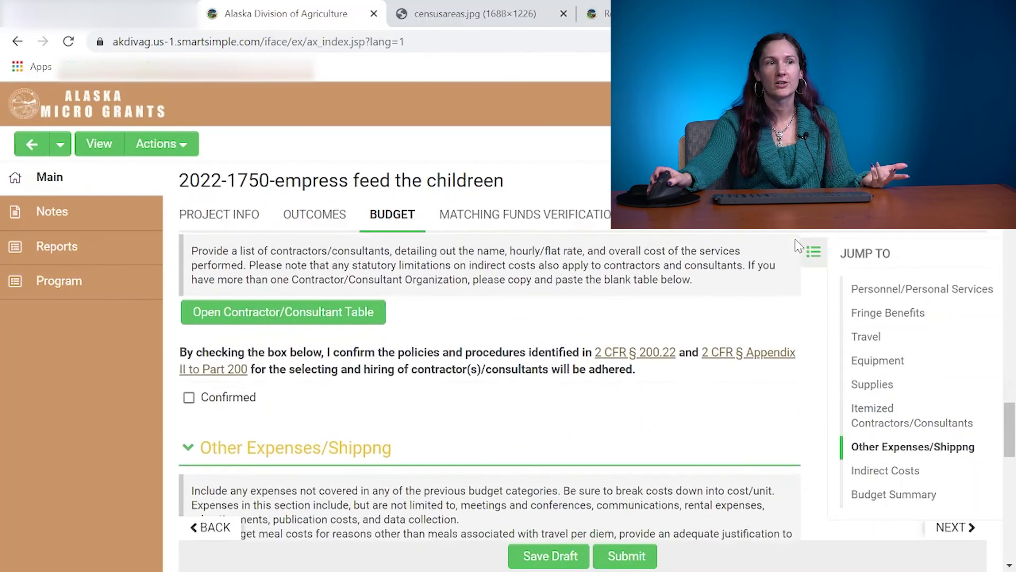
pyautogui.scroll(-10, 796, 241)
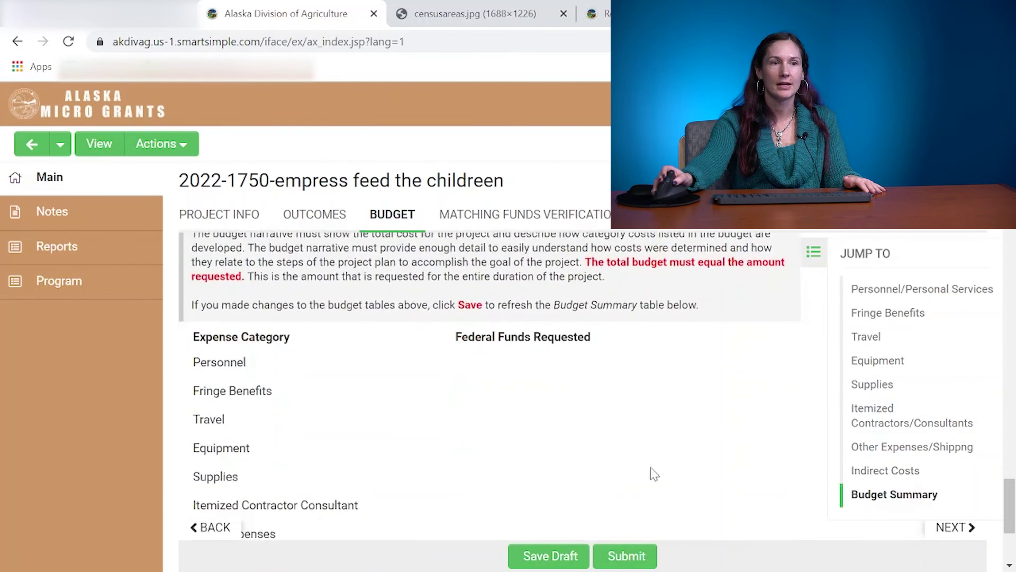
pyautogui.click(543, 557)
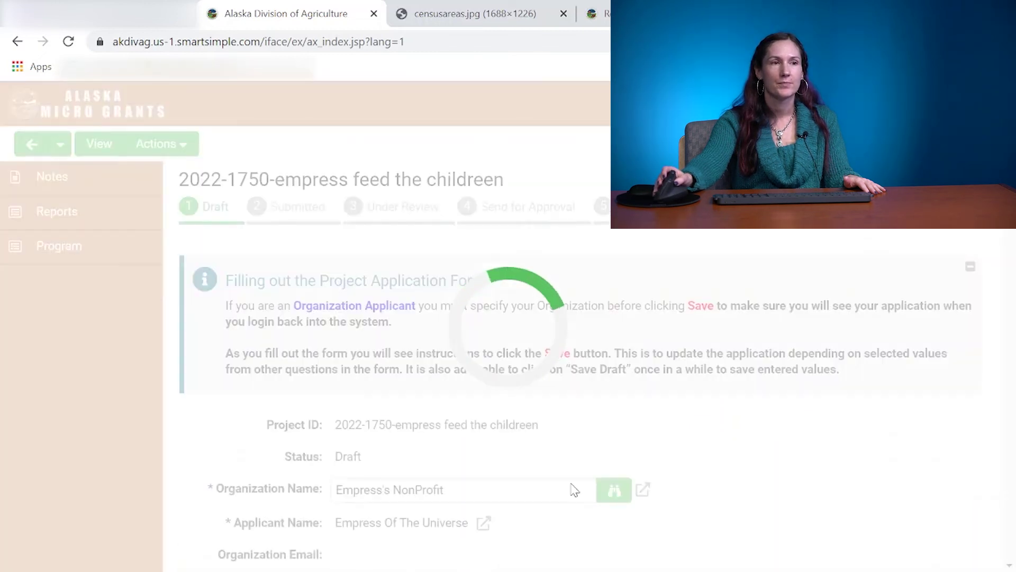
pyautogui.scroll(-20, 573, 483)
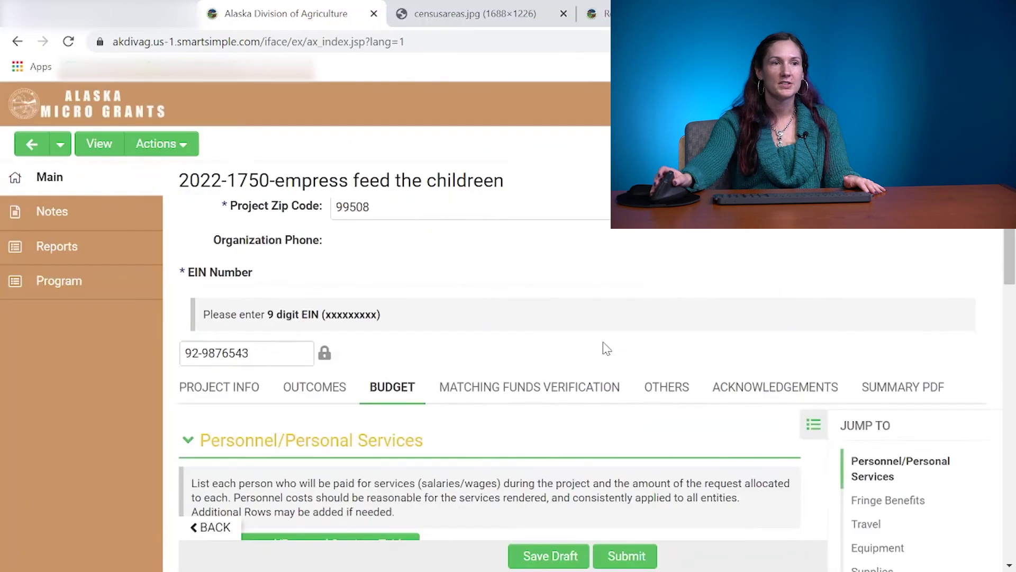
pyautogui.scroll(-12, 604, 347)
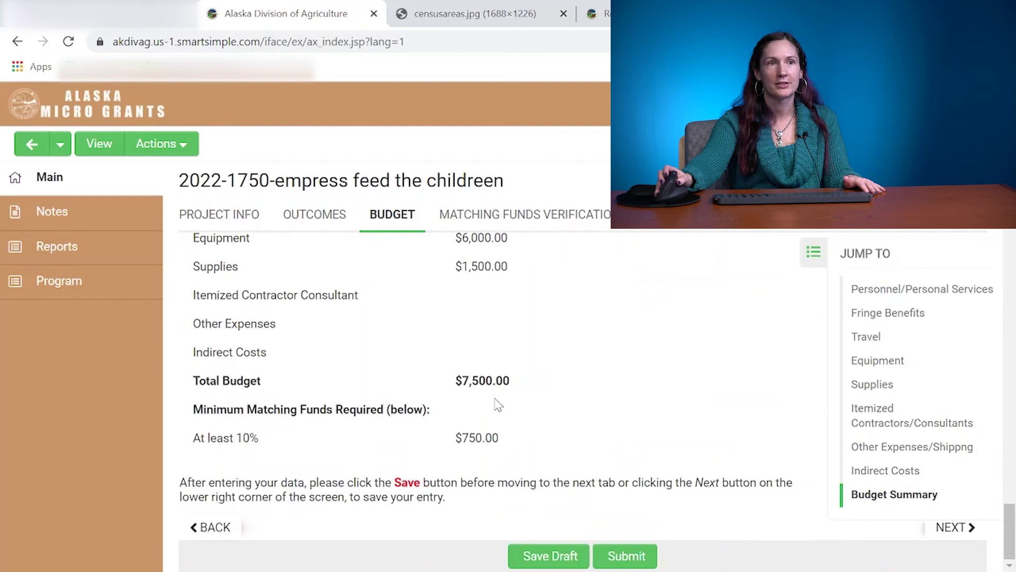
pyautogui.scroll(3, 497, 405)
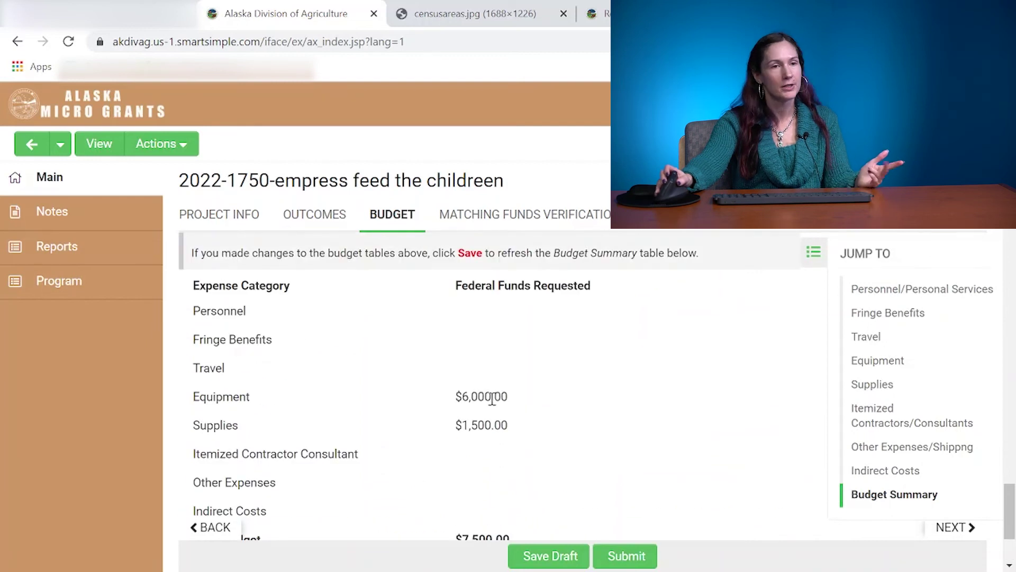
pyautogui.scroll(-3, 491, 442)
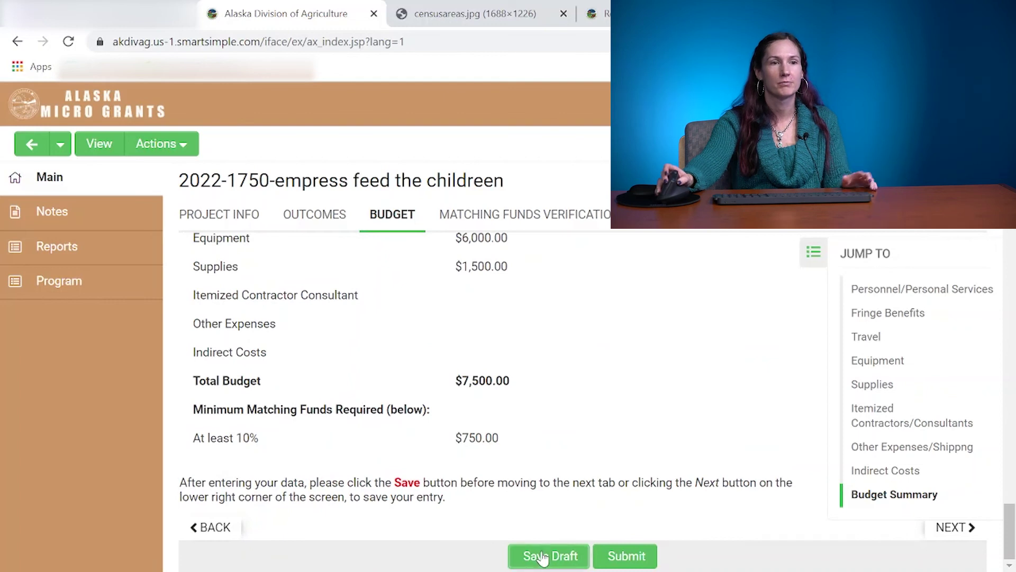
# Confirm the 10 percent cash match in the Matching Funds Verification section.
pyautogui.click(464, 213)
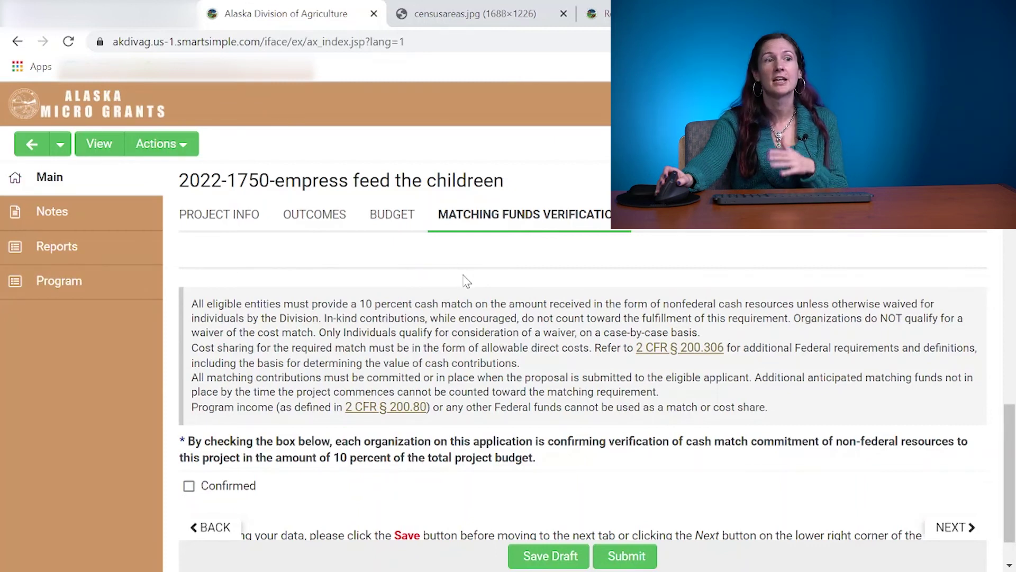
pyautogui.click(189, 487)
pyautogui.scroll(-2, 327, 421)
pyautogui.scroll(-2, 328, 422)
# Upload Micro_Grants_Organization_Application_Example.pdf as the match verification file.
pyautogui.click(312, 440)
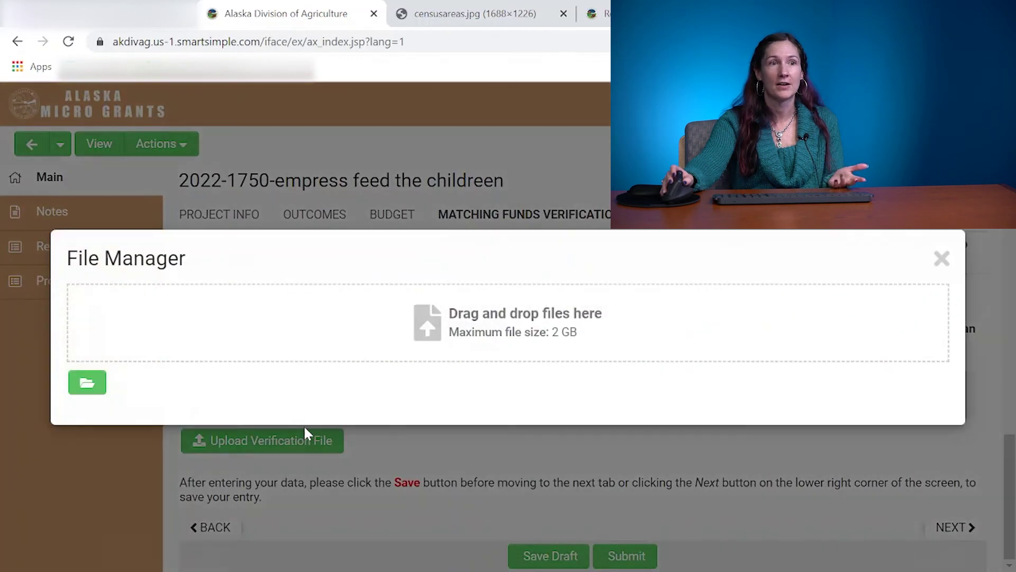
pyautogui.click(87, 382)
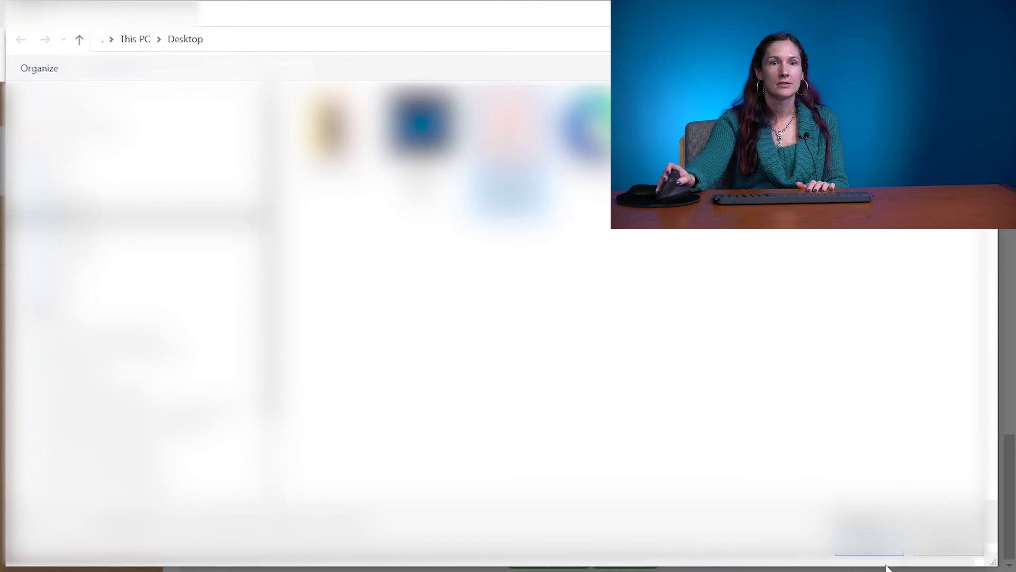
pyautogui.click(872, 548)
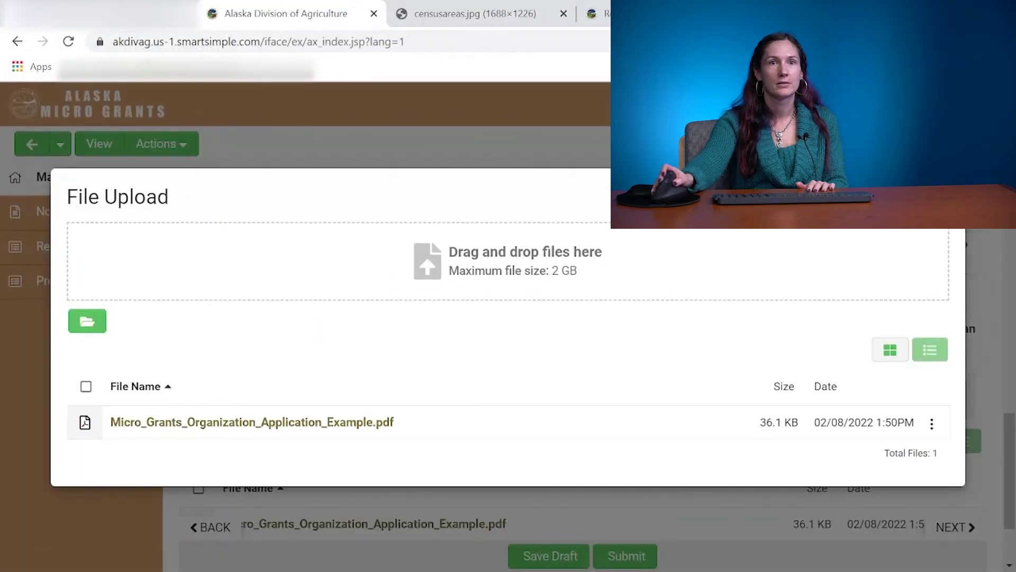
pyautogui.click(941, 215)
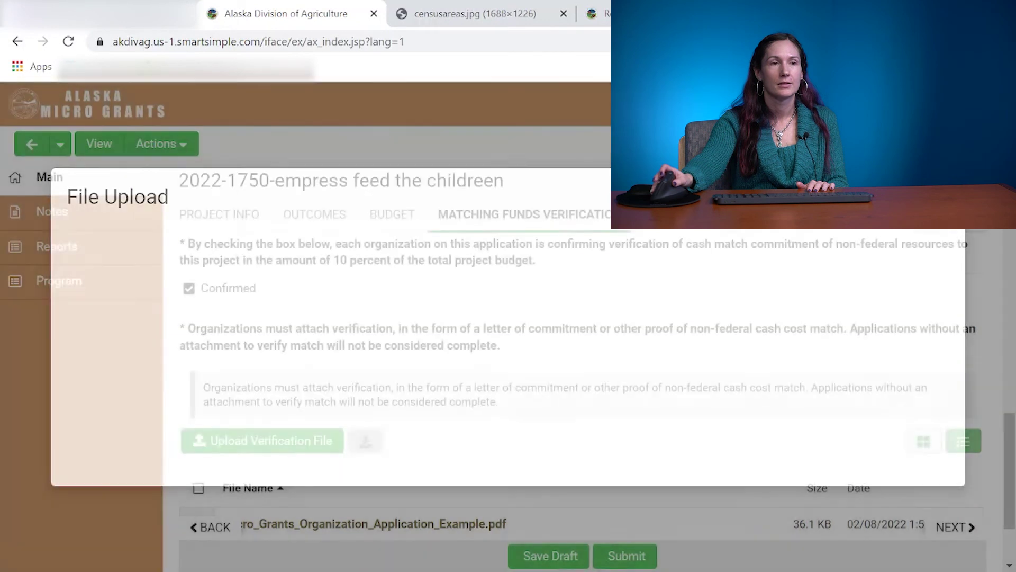
pyautogui.click(667, 215)
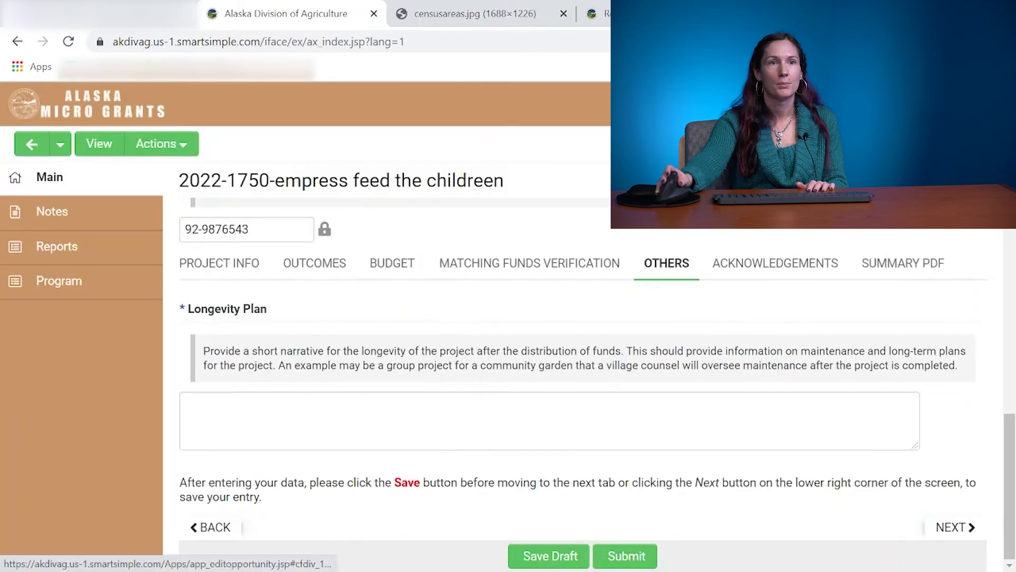
# Enter 'Test' as the Longevity Plan and move to the Acknowledgements section.
pyautogui.click(274, 419)
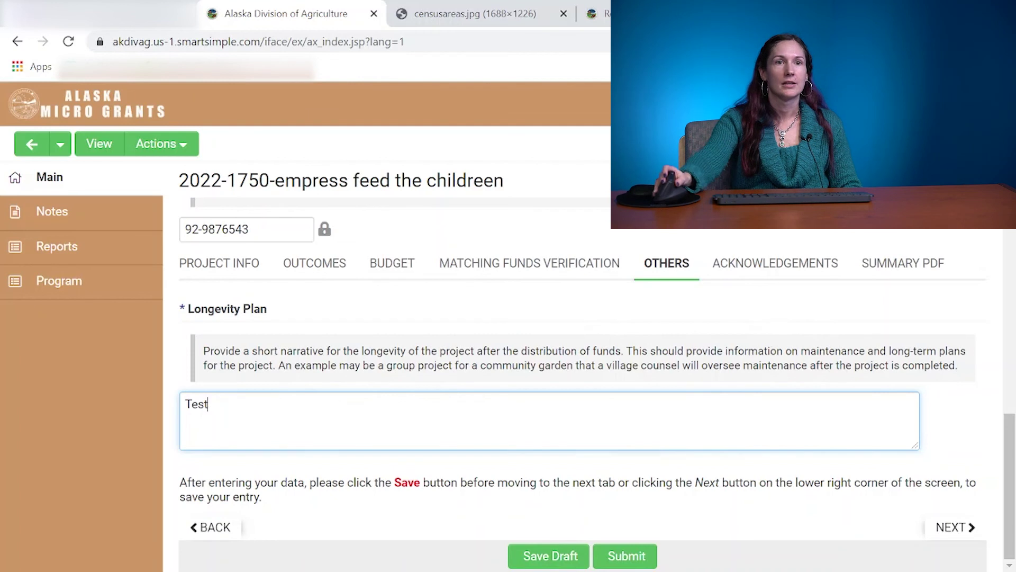
pyautogui.click(778, 270)
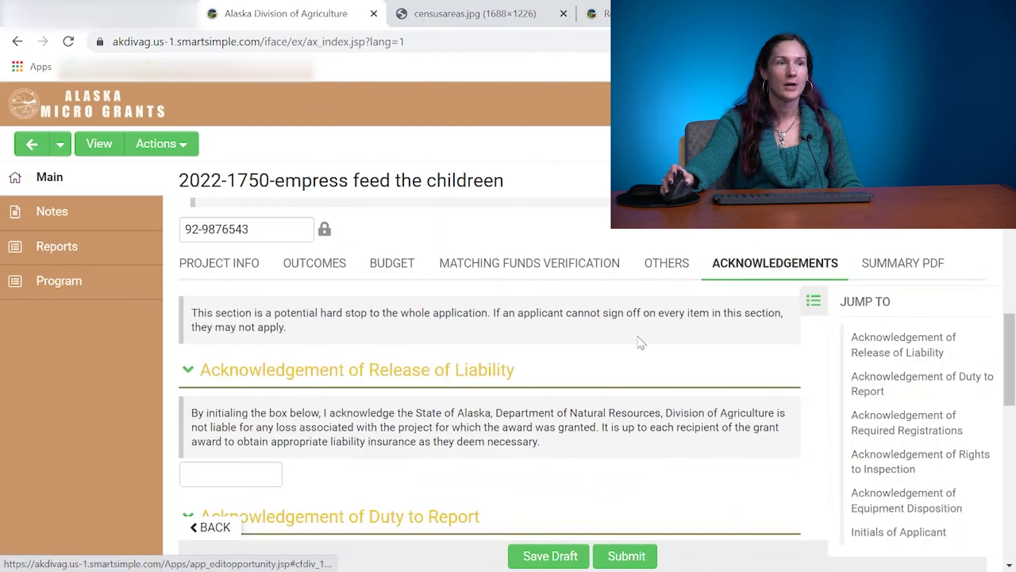
# Initial the Release of Liability and Duty to Report acknowledgements with the applicant's initials.
pyautogui.scroll(-3, 609, 341)
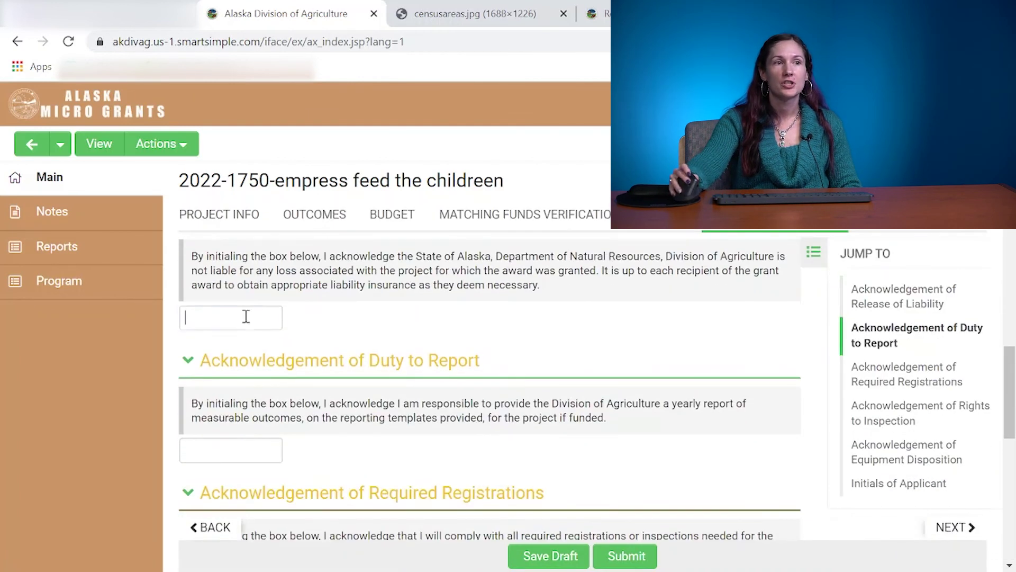
pyautogui.click(247, 316)
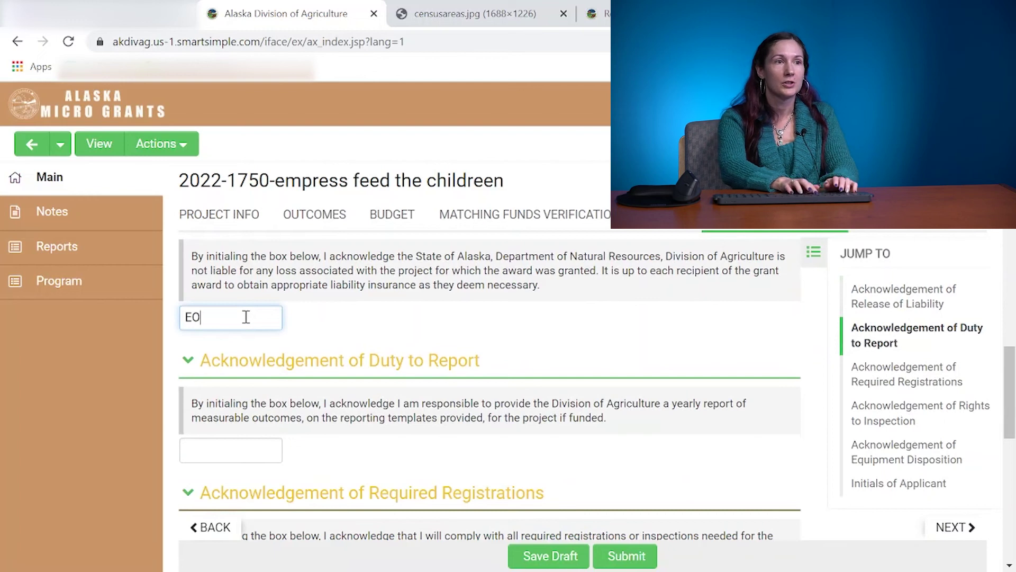
pyautogui.scroll(2, 255, 330)
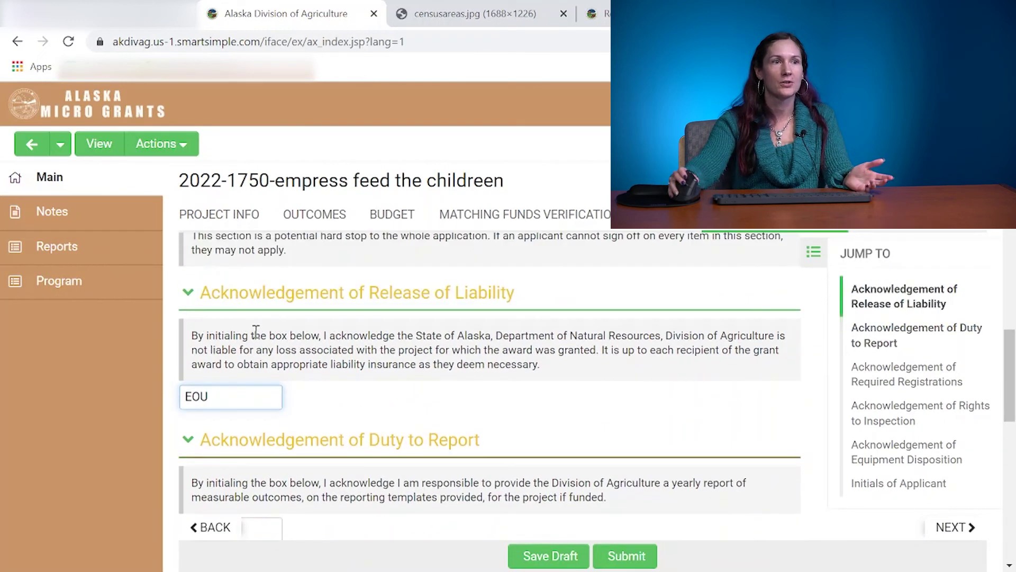
pyautogui.scroll(1, 285, 329)
pyautogui.scroll(-2, 286, 329)
pyautogui.scroll(-2, 286, 330)
pyautogui.click(238, 446)
pyautogui.write('E')
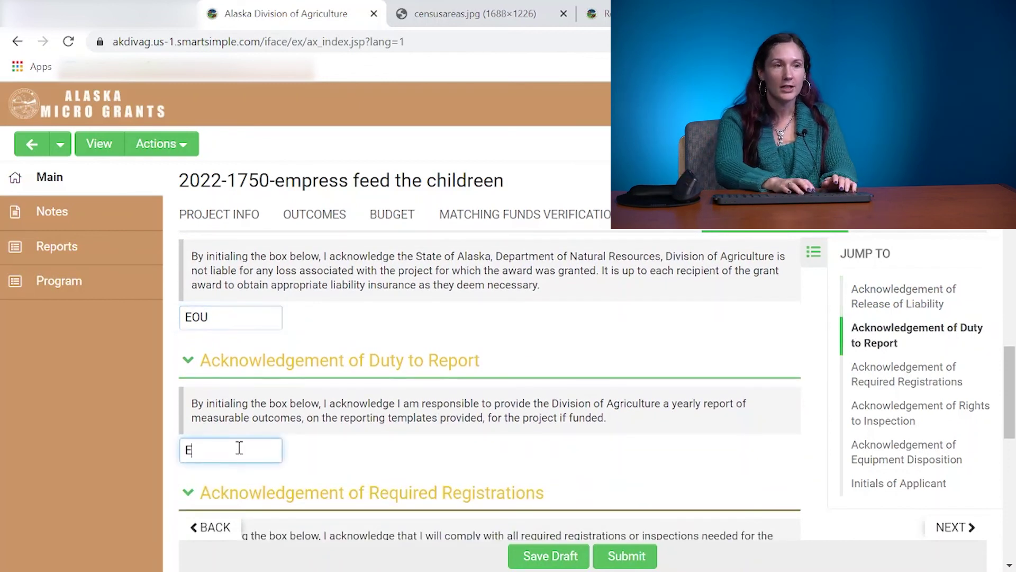
pyautogui.write('OU')
# Initial the Required Registrations and Rights to Inspection acknowledgements.
pyautogui.scroll(-2, 239, 447)
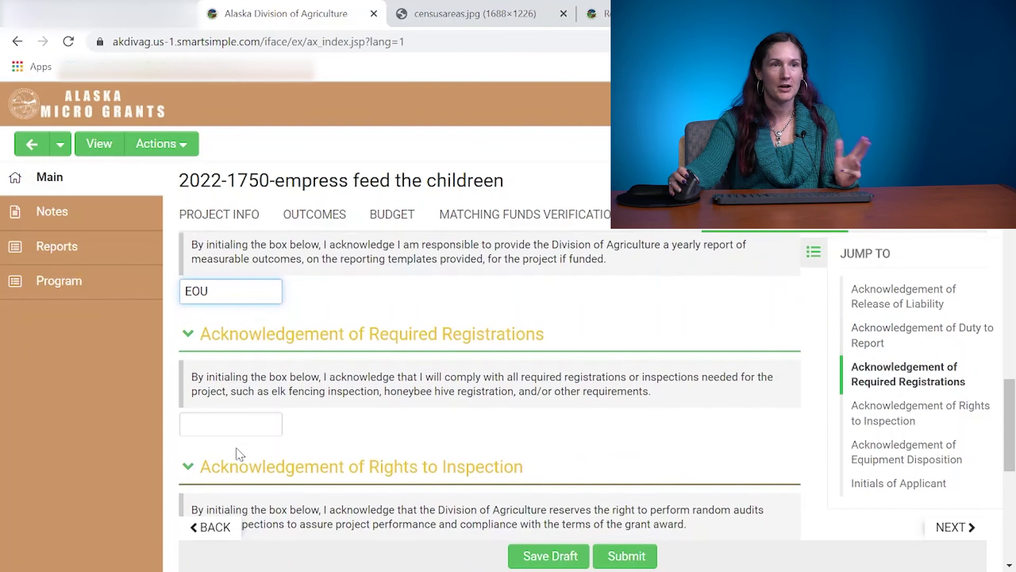
pyautogui.click(243, 424)
pyautogui.write('EOu')
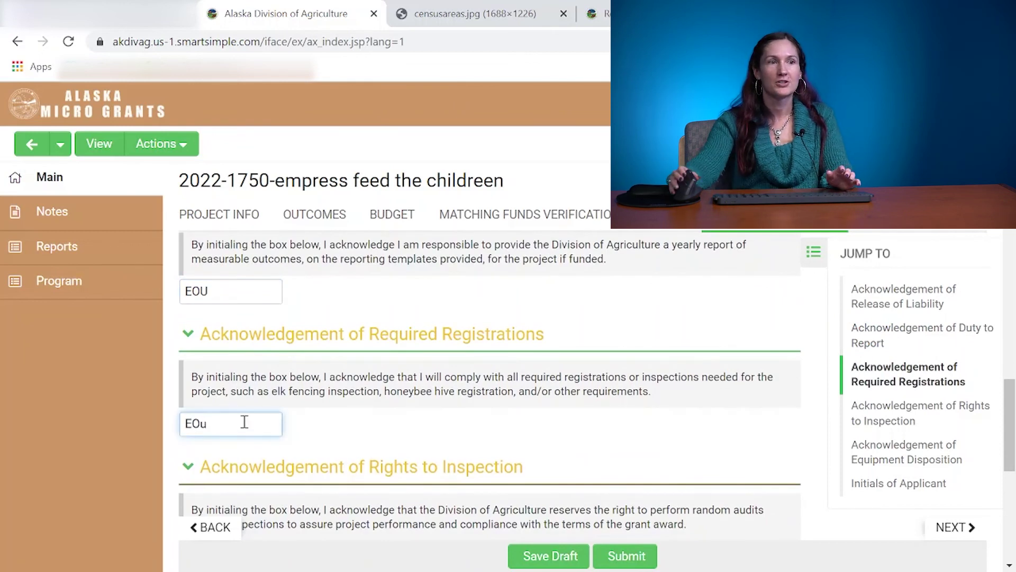
pyautogui.scroll(-2, 244, 422)
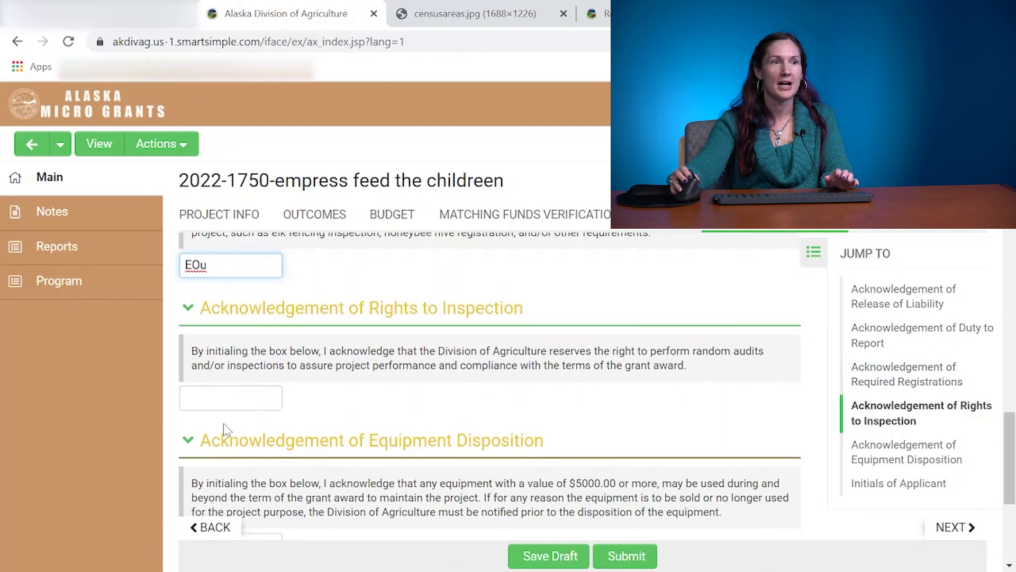
pyautogui.click(224, 406)
pyautogui.write('EOu')
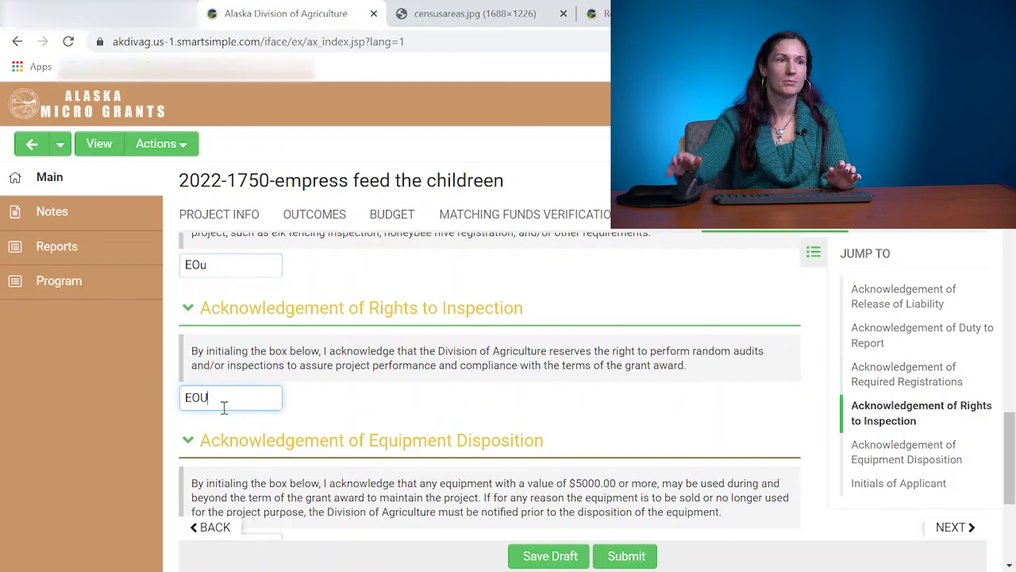
# Initial Equipment Disposition and Initials of Applicant, then save the application as a draft.
pyautogui.scroll(-3, 224, 406)
pyautogui.click(240, 313)
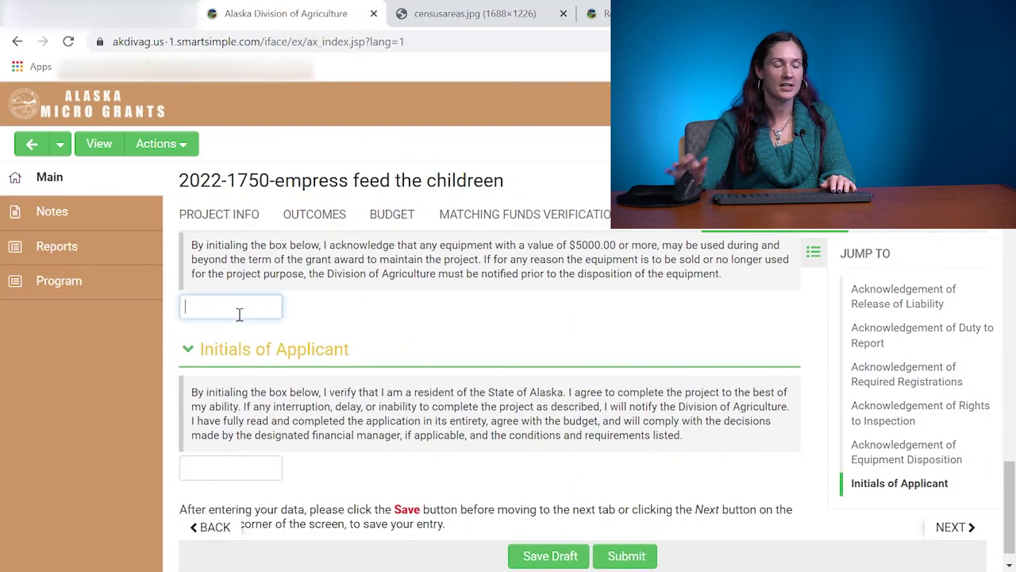
pyautogui.write('EOU')
pyautogui.scroll(-1, 239, 312)
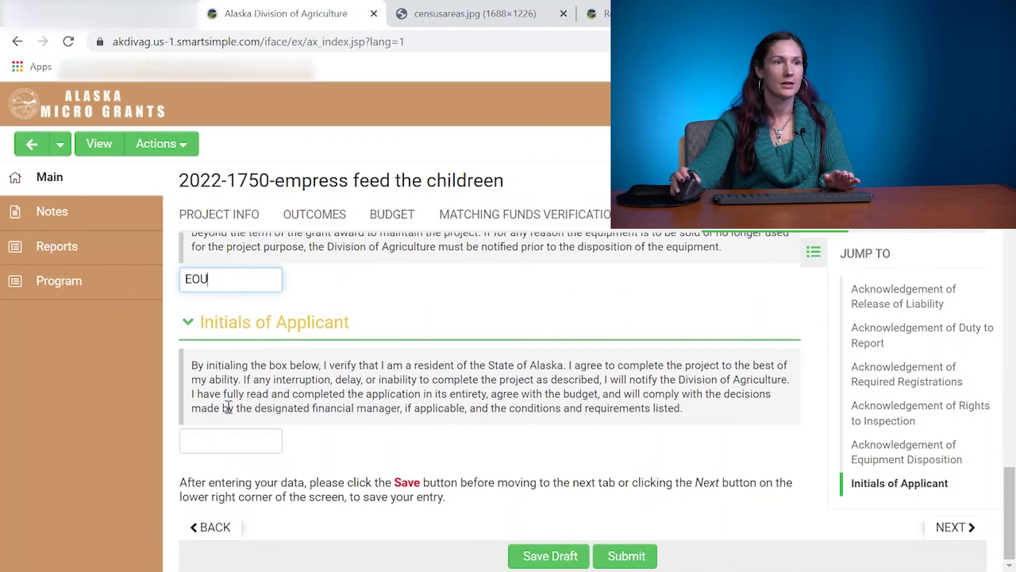
pyautogui.click(219, 436)
pyautogui.write('EOU')
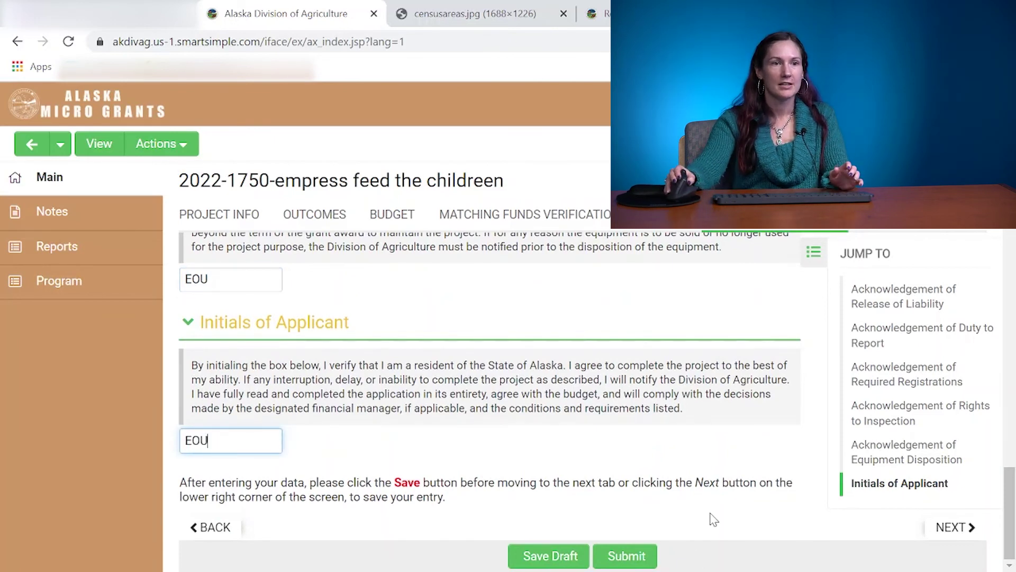
pyautogui.click(564, 557)
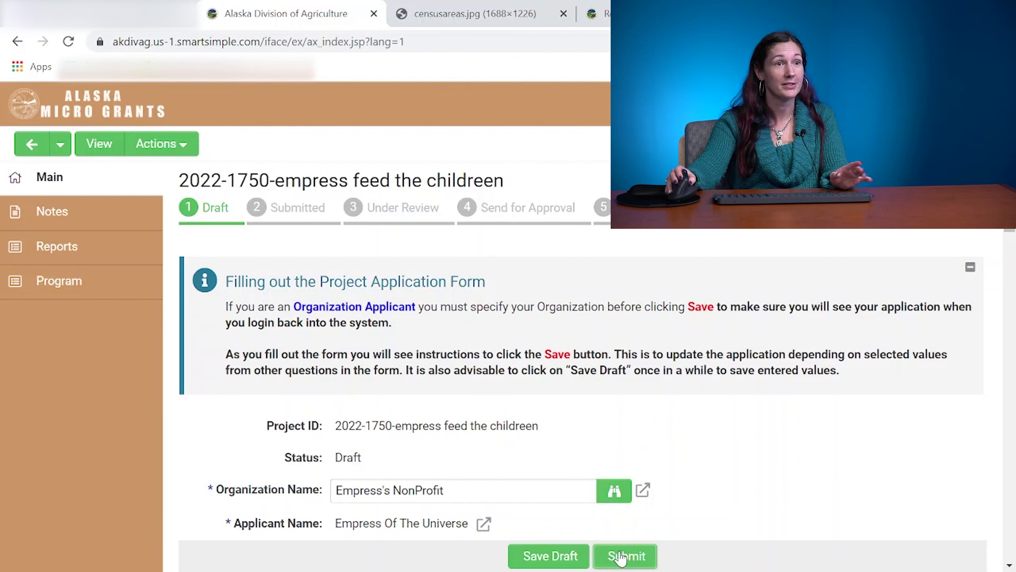
# After the failed submission, tick the Budget tab's Equipment Policy confirmation for 2 CFR § 200.313.
pyautogui.click(621, 557)
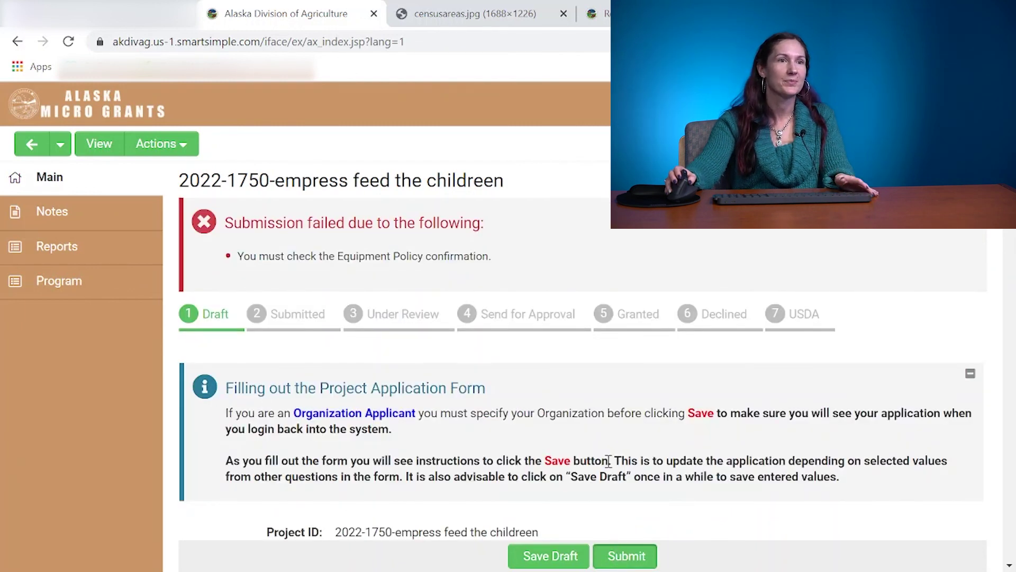
pyautogui.click(362, 257)
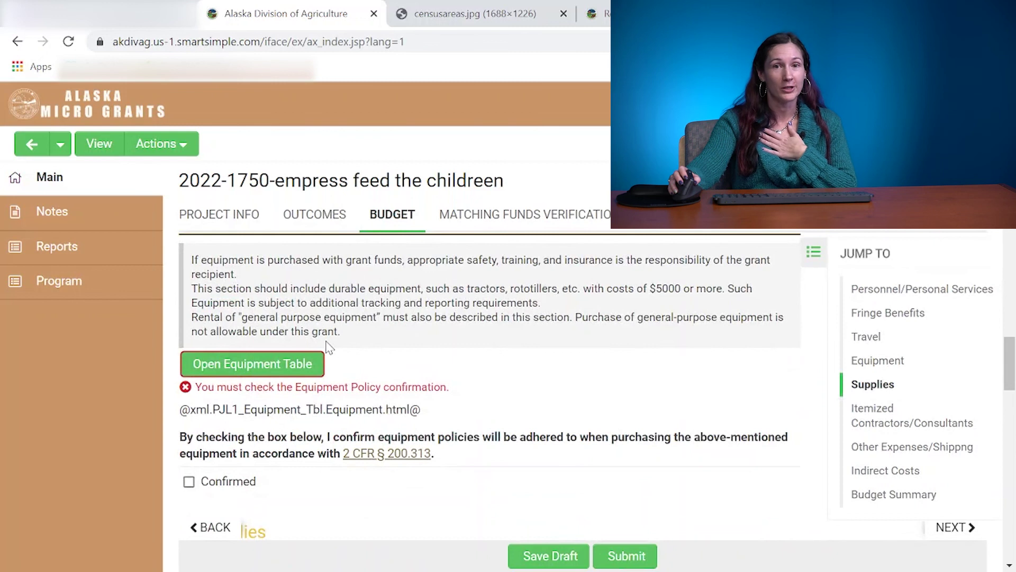
pyautogui.click(189, 483)
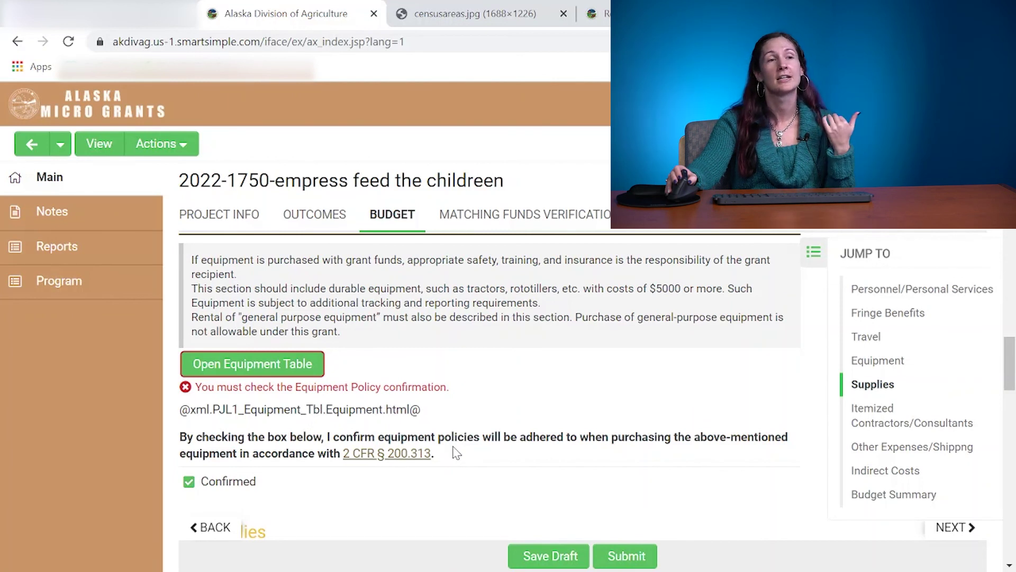
pyautogui.click(397, 458)
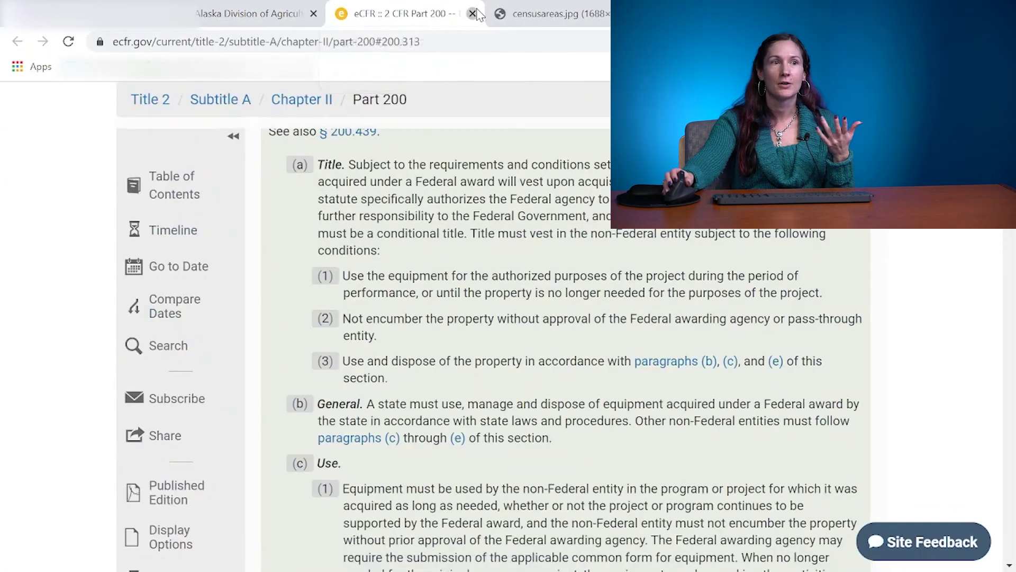
pyautogui.click(473, 13)
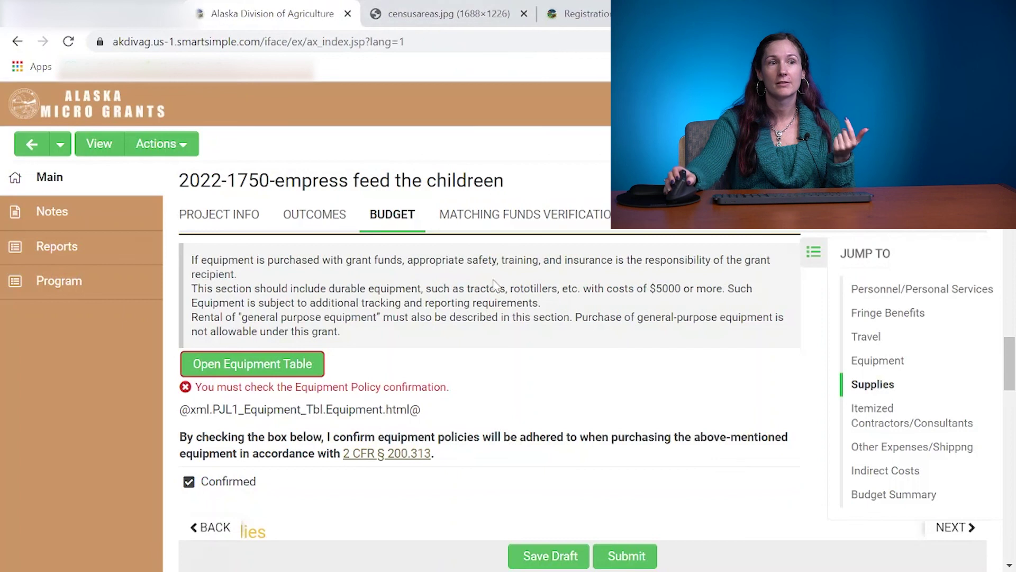
# Save application 2022-1750 as a draft again, then submit it.
pyautogui.scroll(-3, 503, 339)
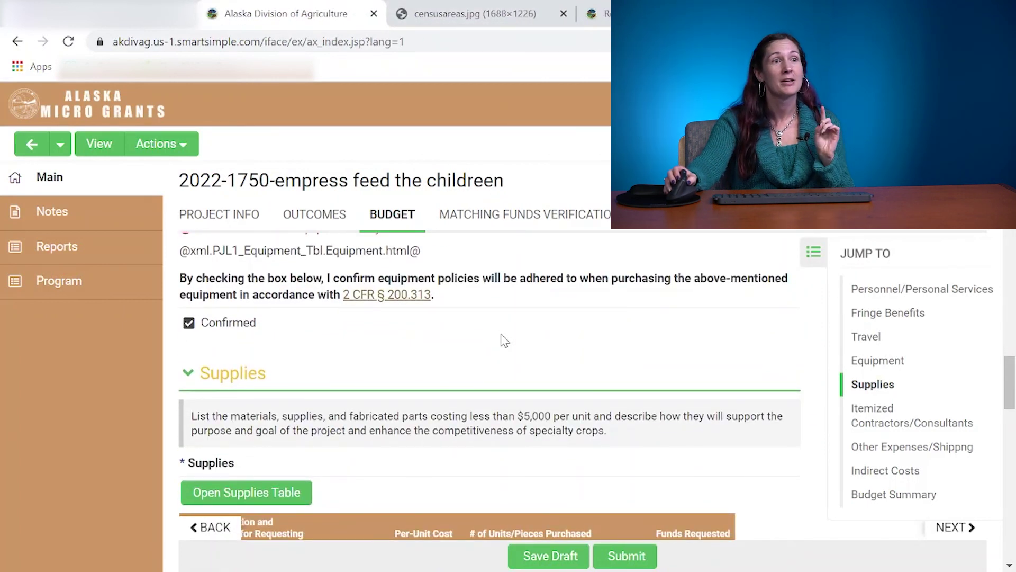
pyautogui.scroll(7, 504, 341)
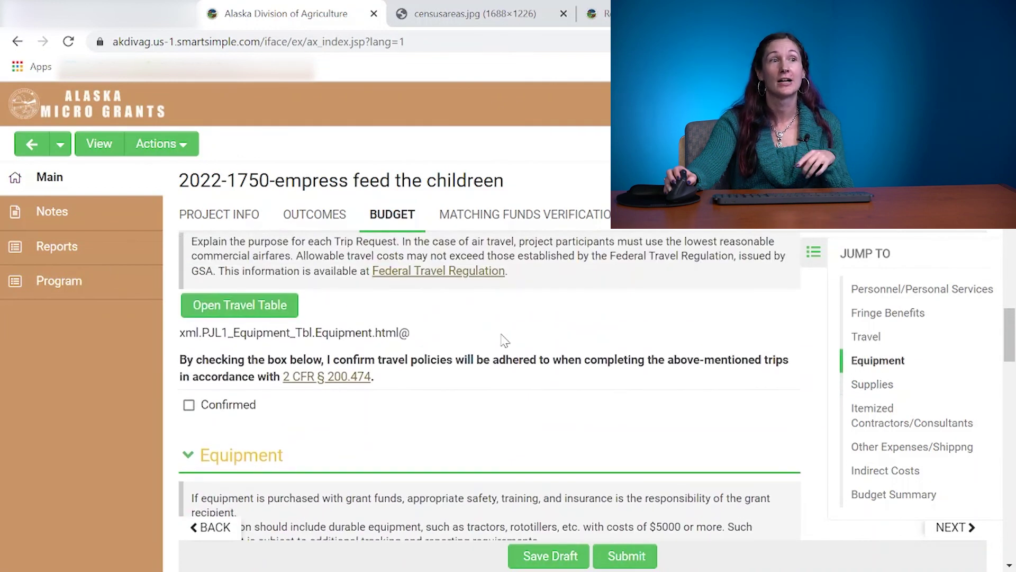
pyautogui.scroll(3, 503, 339)
pyautogui.scroll(2, 503, 339)
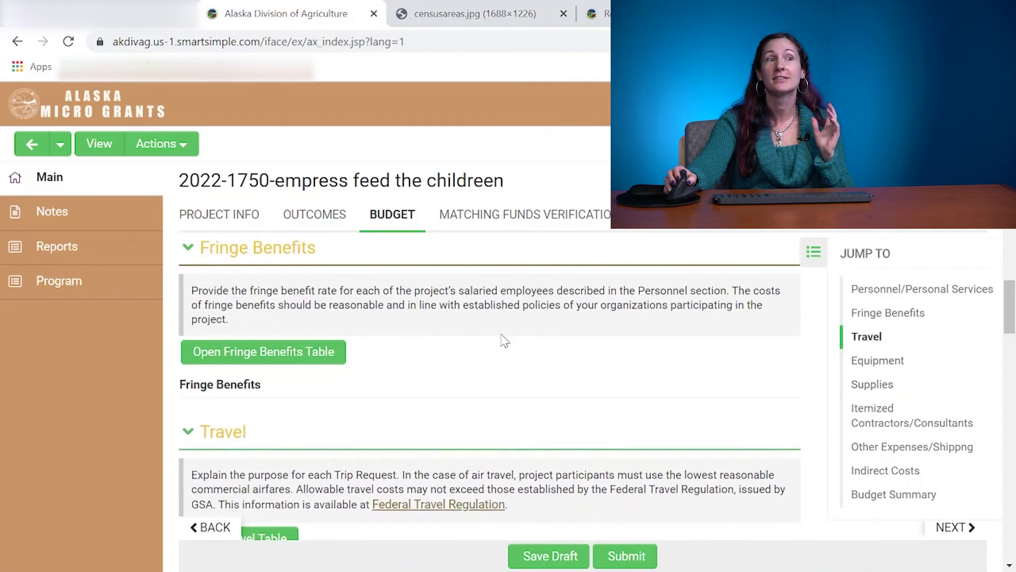
pyautogui.scroll(-5, 504, 340)
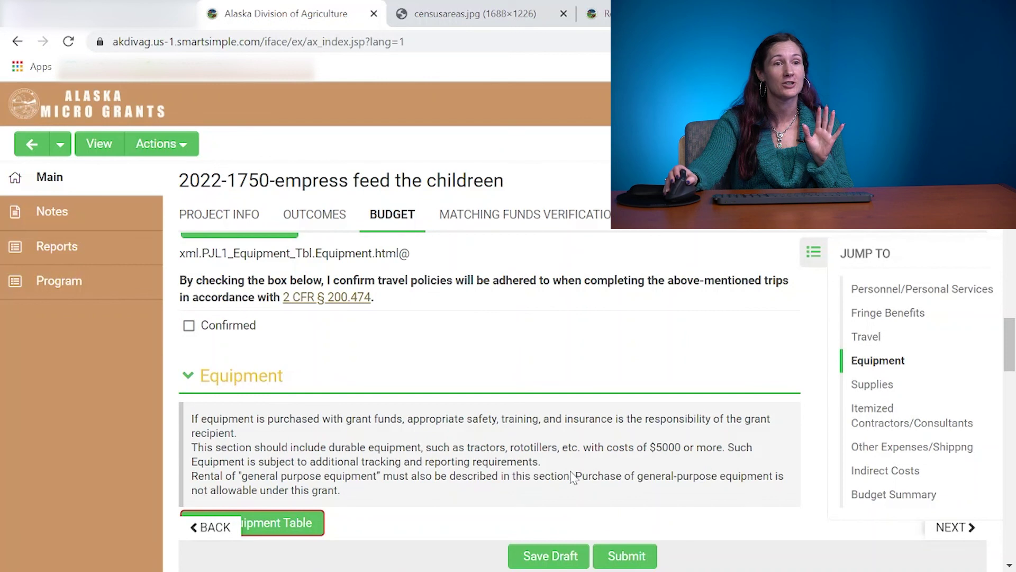
pyautogui.click(544, 559)
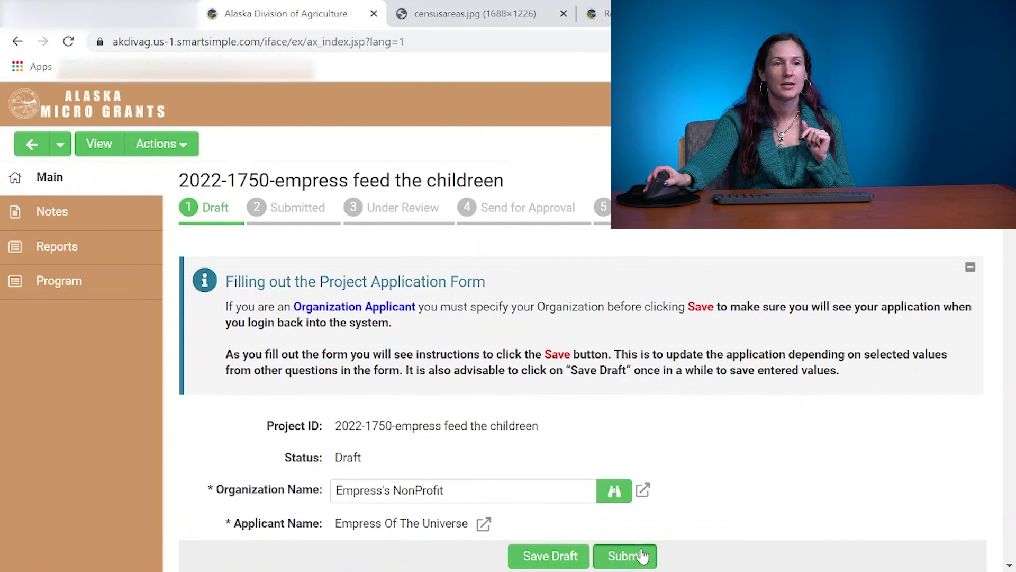
pyautogui.click(643, 554)
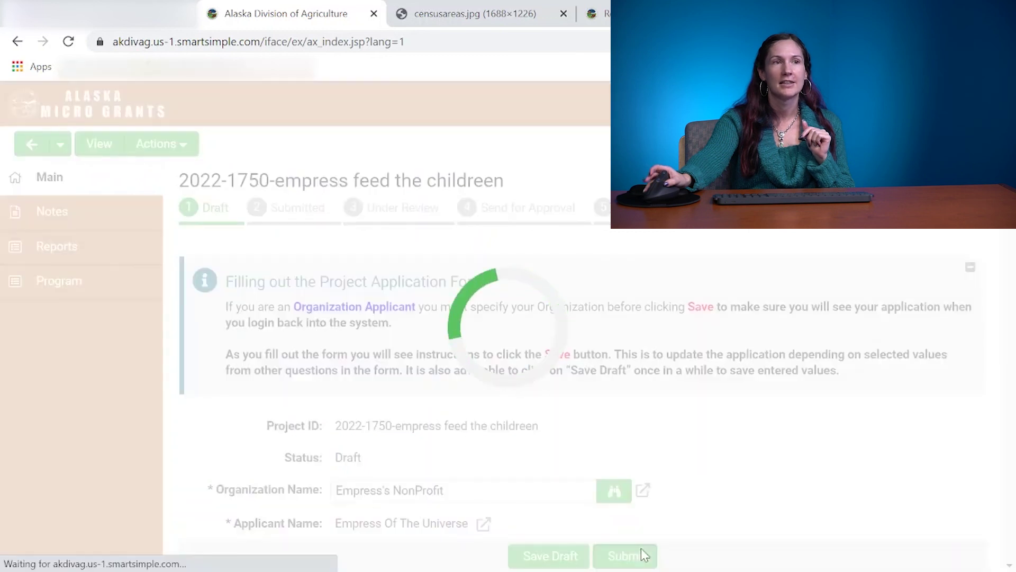